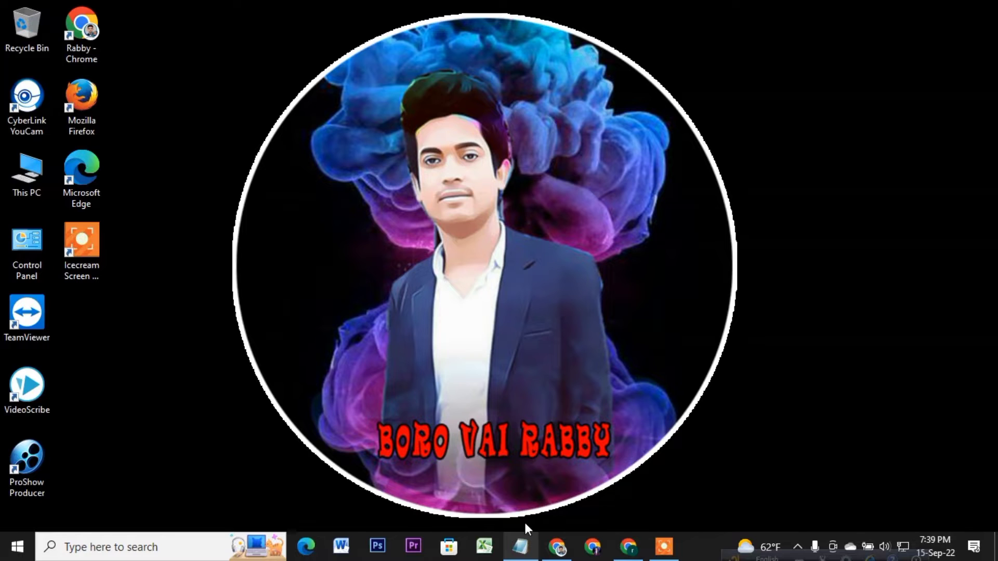
Step: Bring the Notepad note listing the real estate contact requirements back on screen
left_click(522, 546)
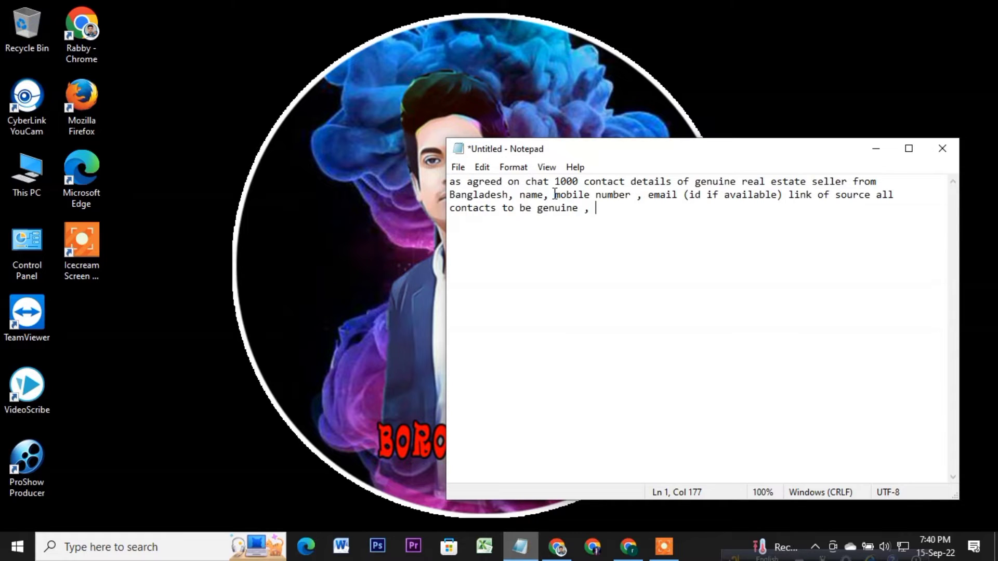
left_click(555, 183)
mouse_move(564, 184)
left_mouse_down()
mouse_move(825, 183)
mouse_move(838, 191)
mouse_move(847, 183)
left_mouse_up()
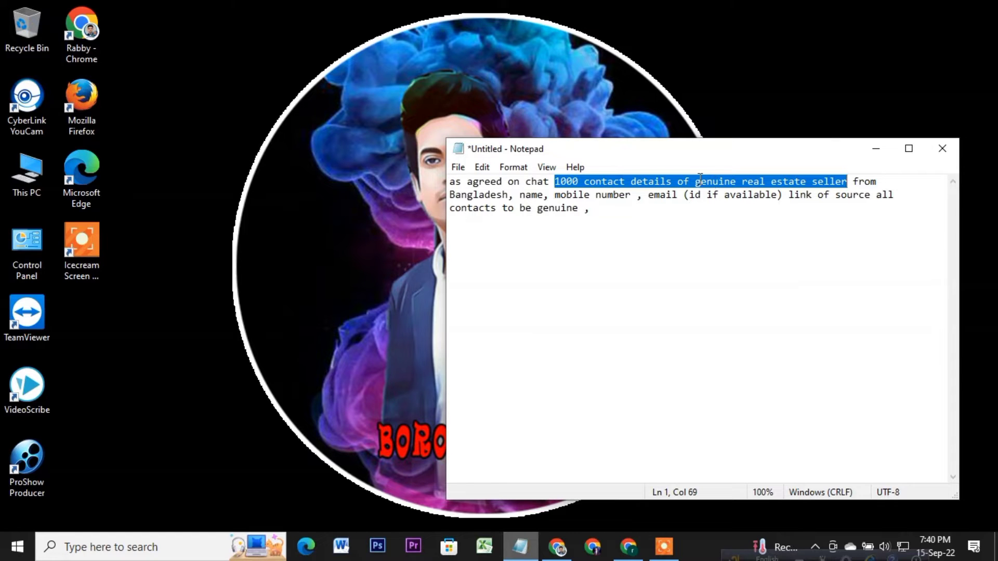
left_click_drag(696, 182, 842, 182)
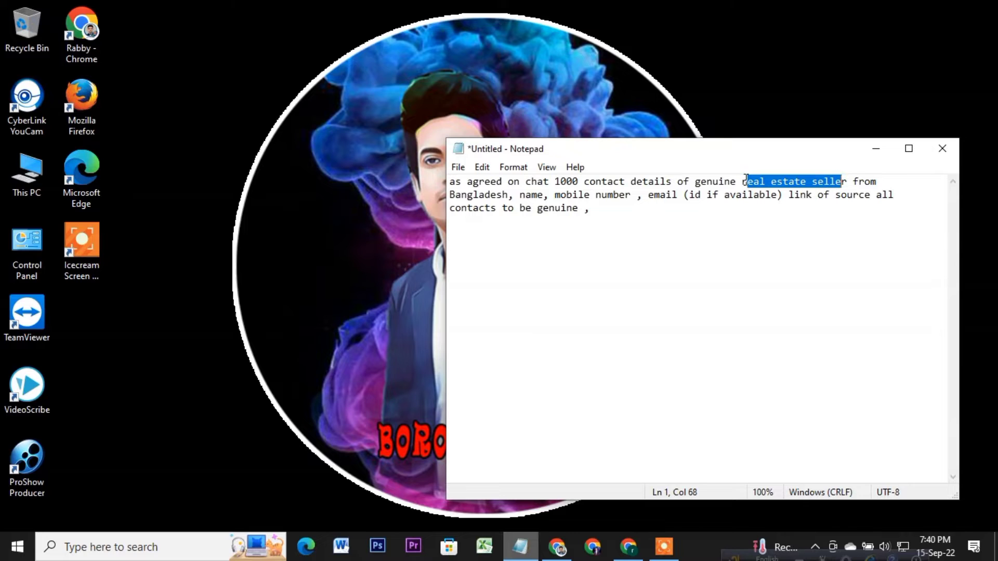
left_click_drag(743, 181, 849, 183)
left_click_drag(854, 181, 875, 183)
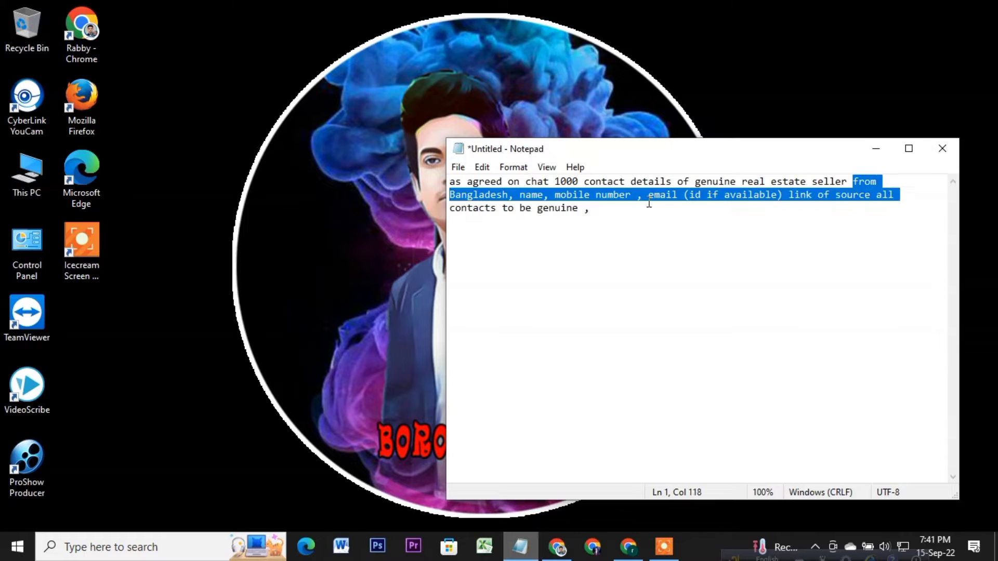
left_click_drag(875, 183, 514, 198)
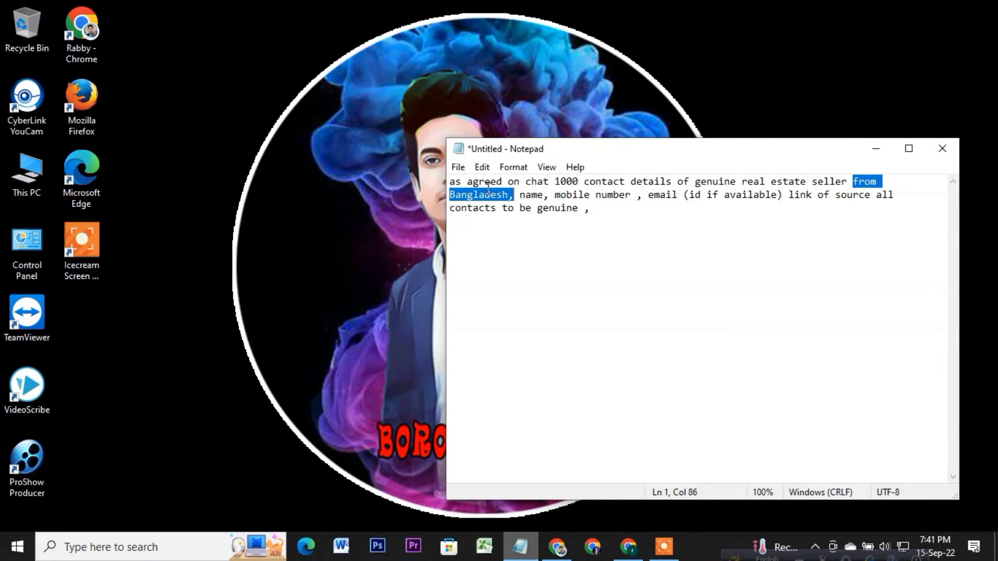
mouse_move(555, 181)
left_mouse_down()
mouse_move(865, 187)
mouse_move(515, 195)
left_mouse_up()
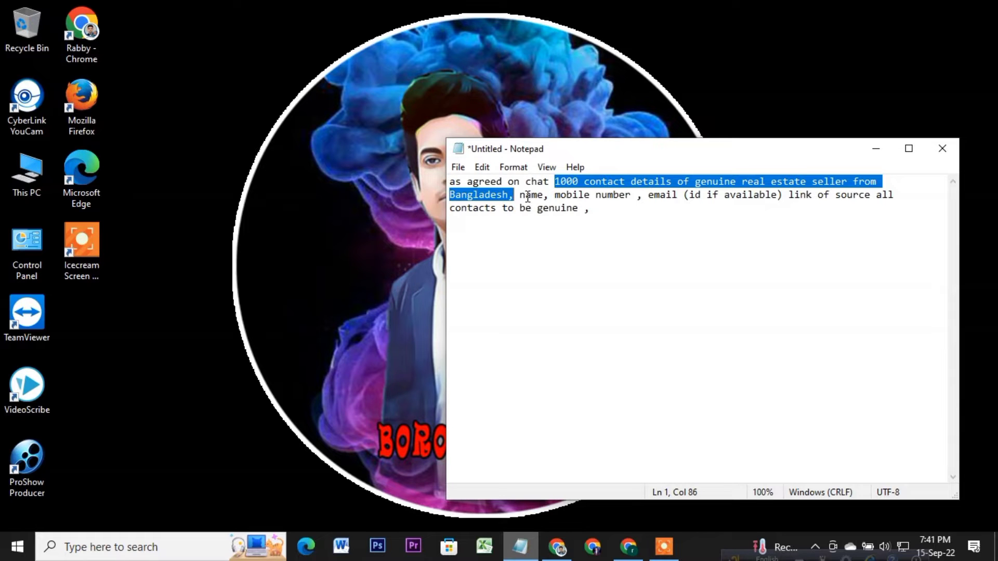
left_click_drag(520, 195, 552, 196)
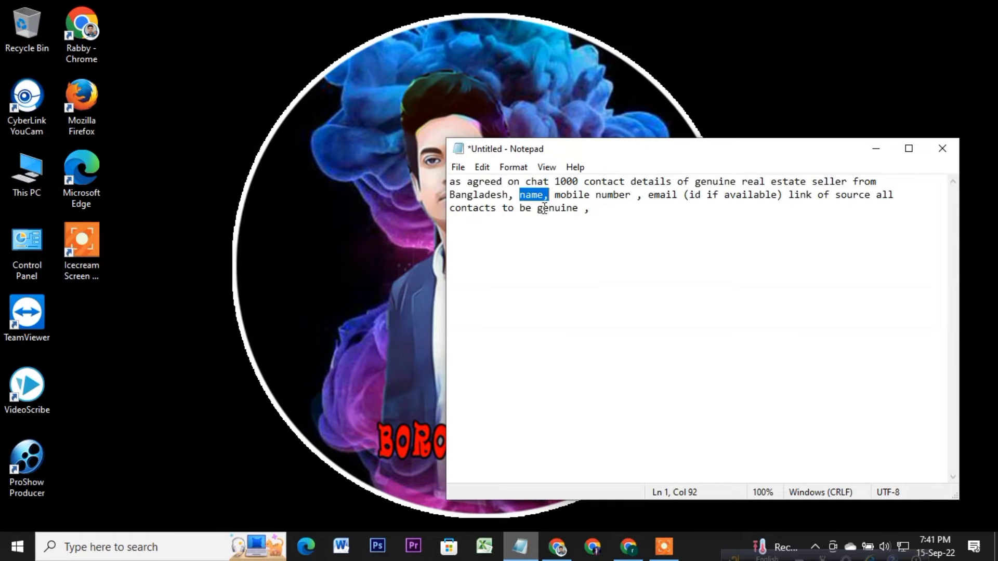
Step: Highlight the mobile number and email requirements in the Notepad brief
left_click_drag(554, 196, 785, 199)
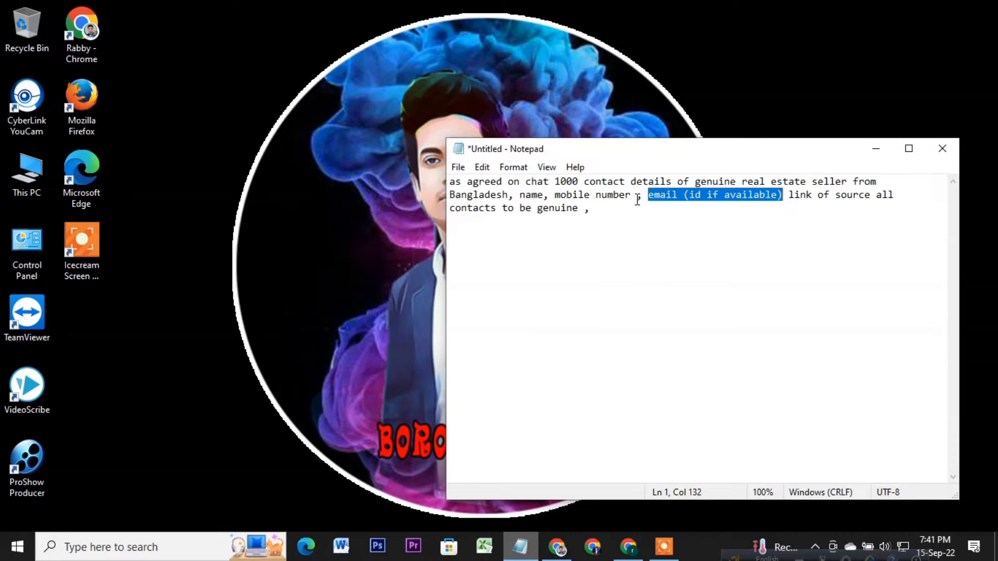
left_click(635, 197)
left_click(653, 196)
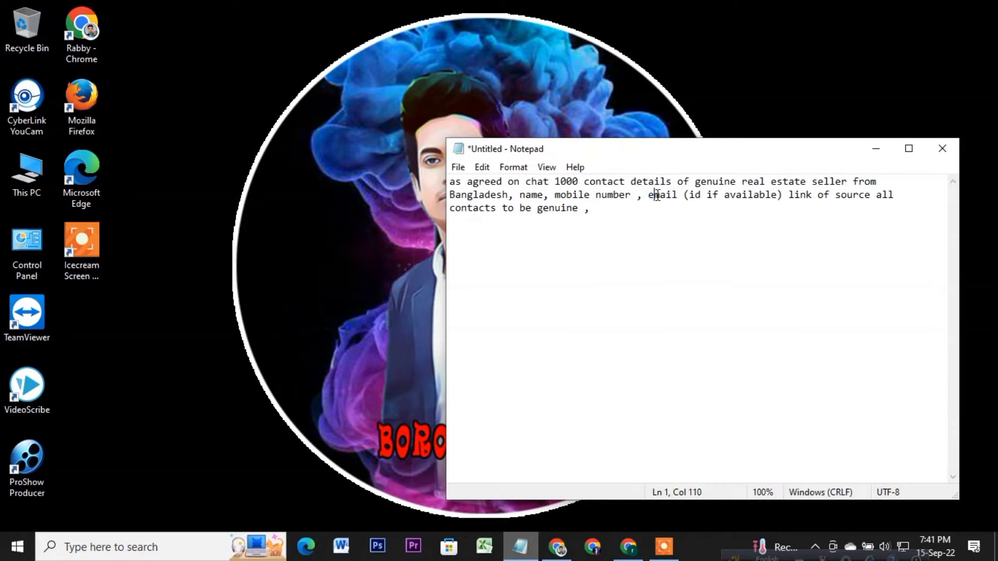
key("shift+Right")
key("shift+Right")
key("shift+Right")
left_click_drag(639, 196, 555, 197)
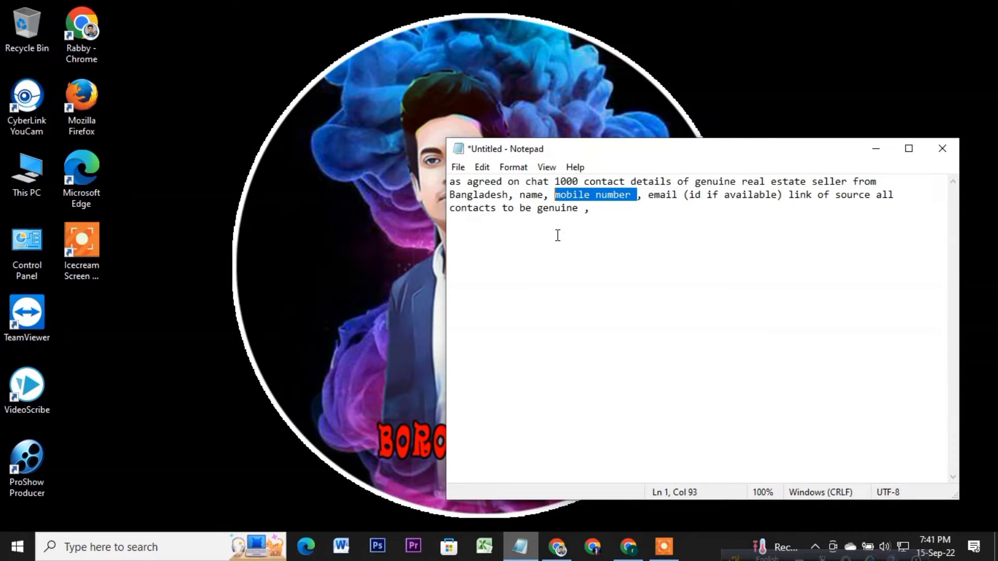
mouse_move(592, 183)
left_mouse_down()
mouse_move(665, 183)
mouse_move(549, 195)
left_mouse_up()
mouse_move(646, 194)
left_mouse_down()
mouse_move(590, 208)
mouse_move(789, 195)
left_mouse_up()
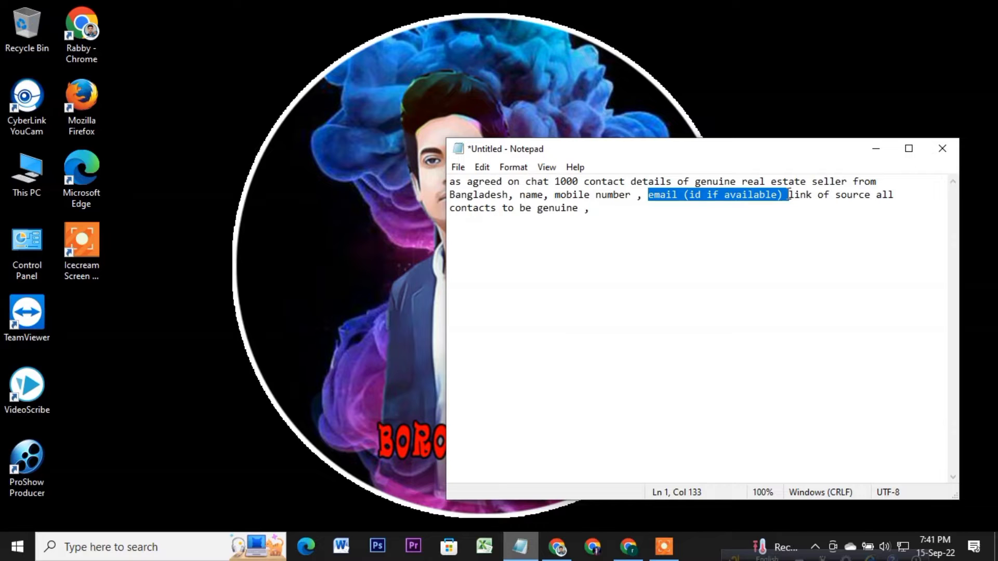
left_click_drag(559, 194, 783, 195)
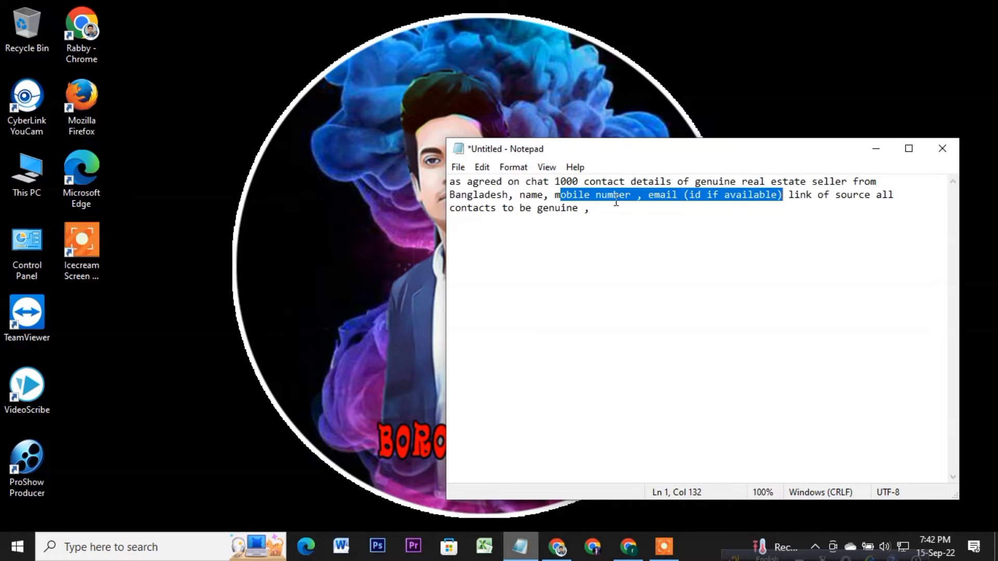
left_click_drag(549, 194, 643, 195)
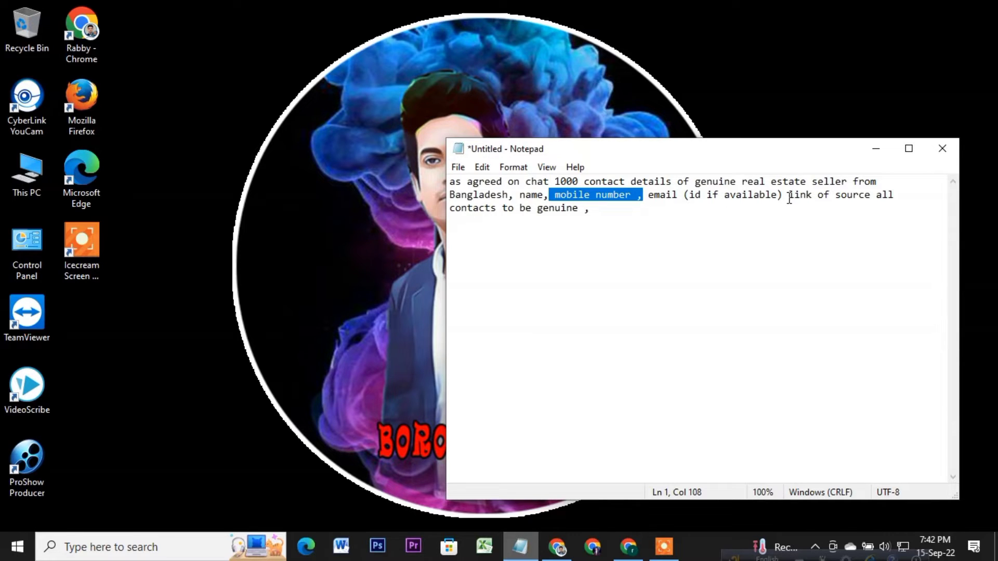
Step: Highlight the link-of-source and all-contacts-genuine requirements in the brief
left_click_drag(789, 197, 874, 201)
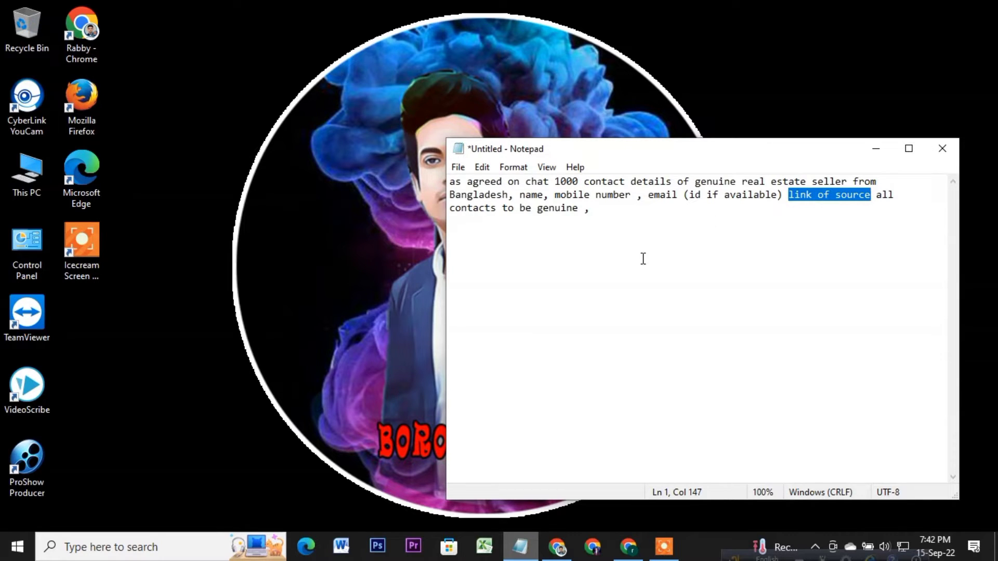
left_click(819, 206)
mouse_move(876, 194)
left_mouse_down()
mouse_move(570, 213)
mouse_move(584, 212)
left_mouse_up()
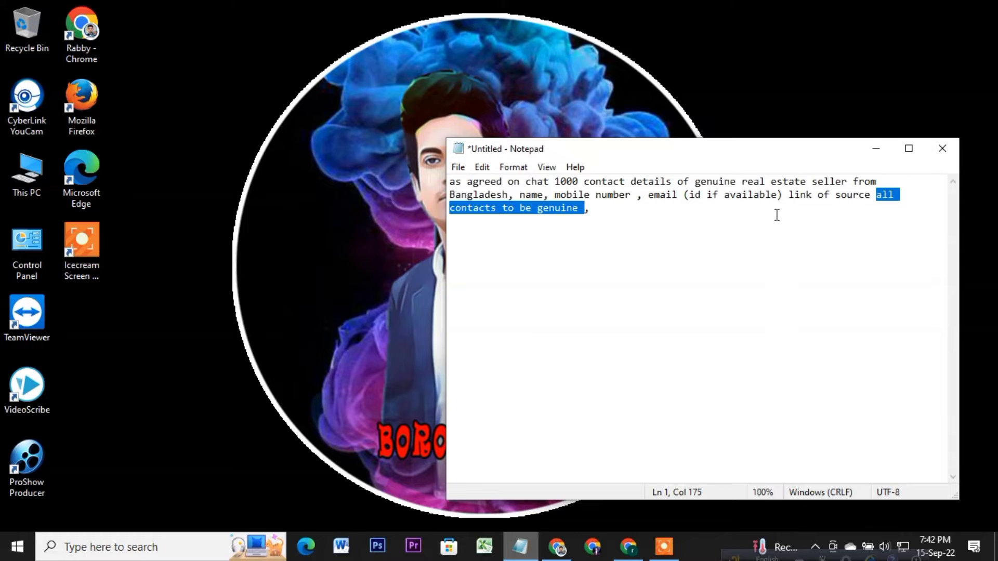
left_click(899, 195)
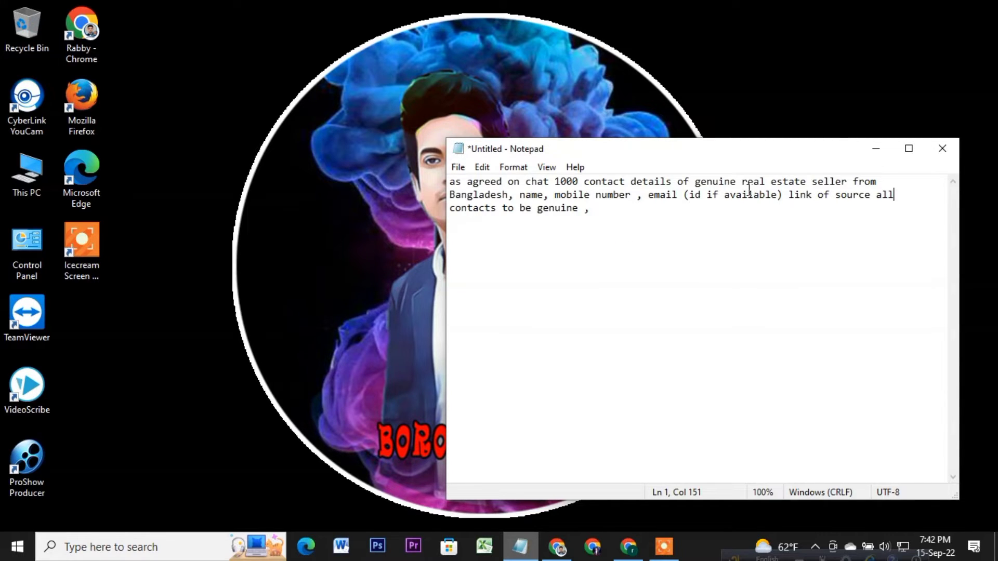
Step: Copy the phrase 'real estate seller from Bangladesh' and minimize Notepad
mouse_move(741, 181)
left_mouse_down()
mouse_move(848, 182)
mouse_move(509, 208)
mouse_move(510, 194)
left_mouse_up()
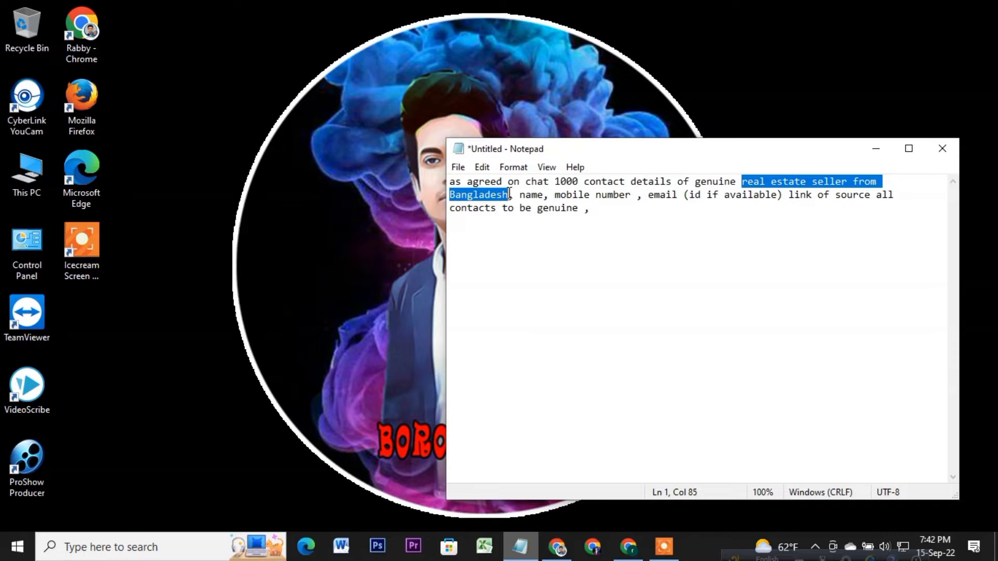
key("ctrl+c")
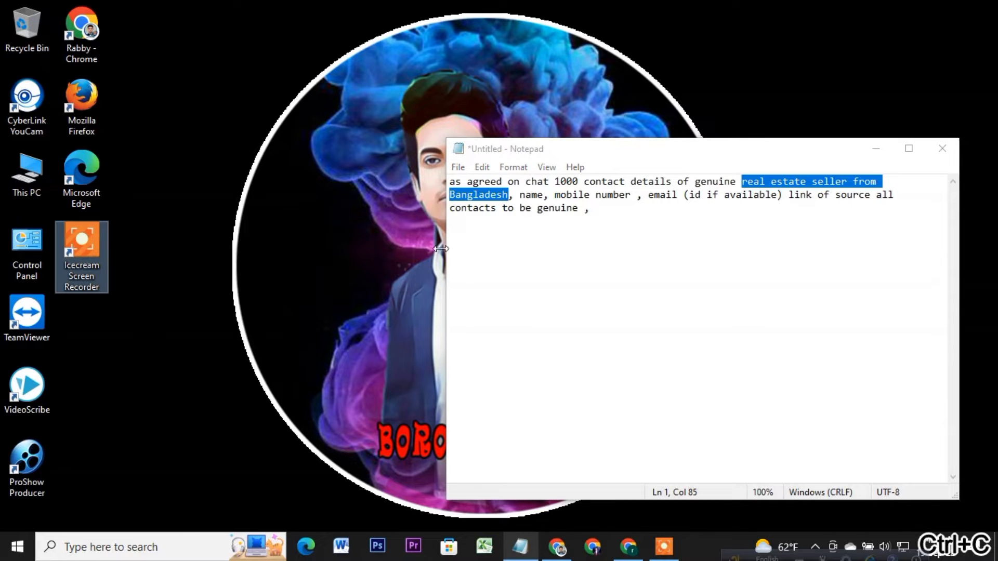
left_click(876, 148)
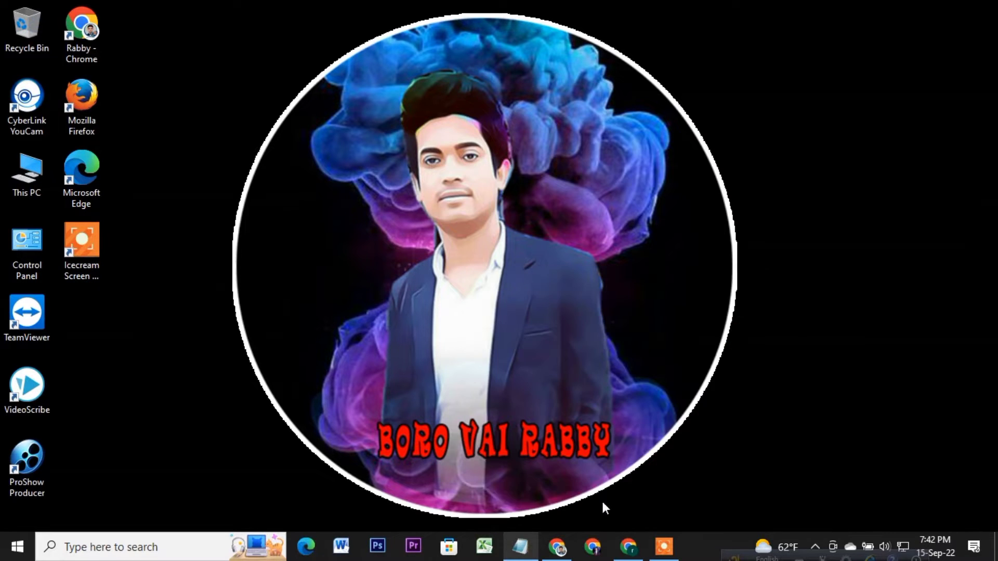
Step: Launch Google Chrome from the taskbar on a New Tab page
left_click(558, 547)
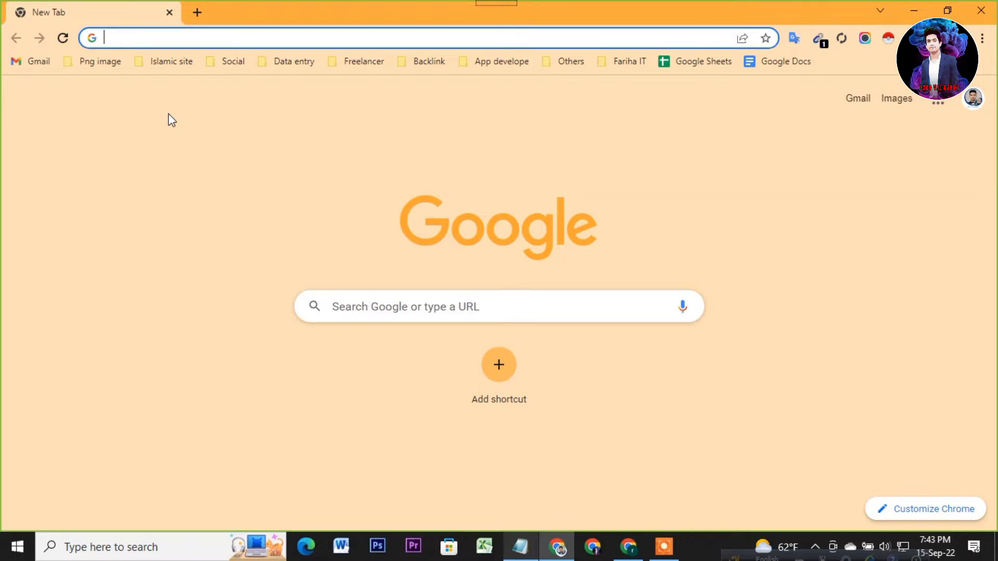
Step: Search Google for 'real estate in bangladesh' using the history suggestion
left_click(394, 307)
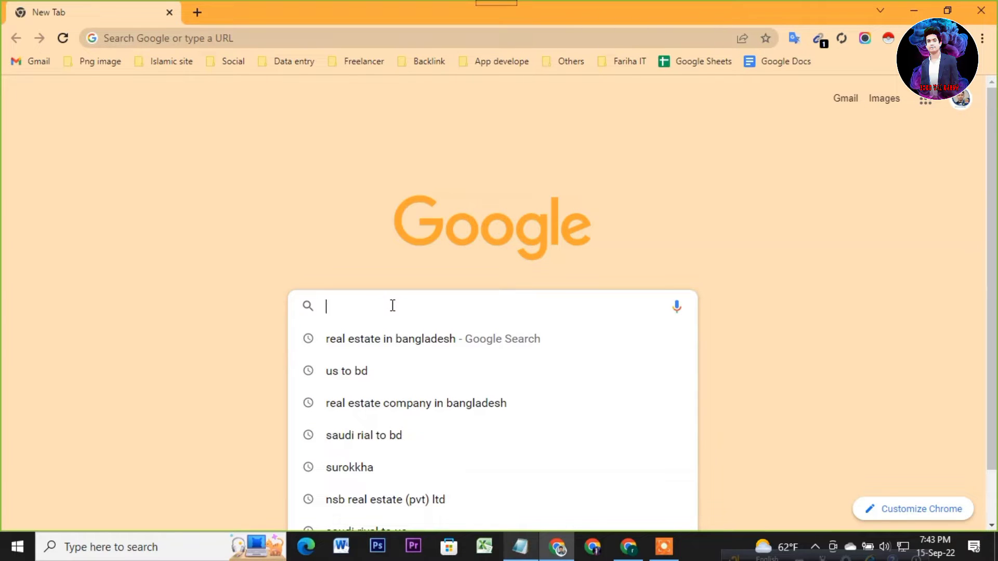
left_click(388, 345)
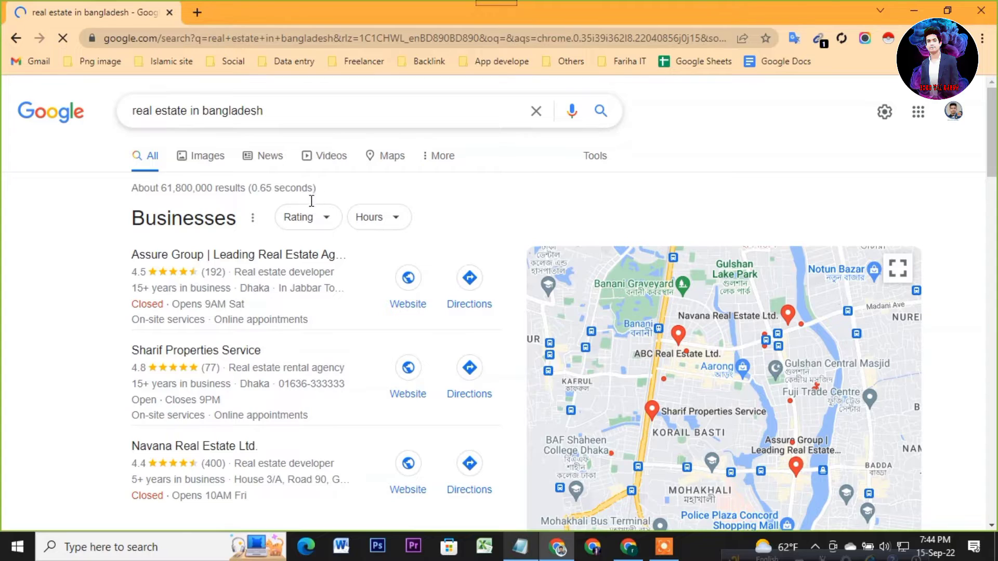
scroll(307, 202, "down", 1)
scroll(300, 209, "down", 1)
scroll(299, 212, "down", 1)
scroll(300, 211, "down", 2)
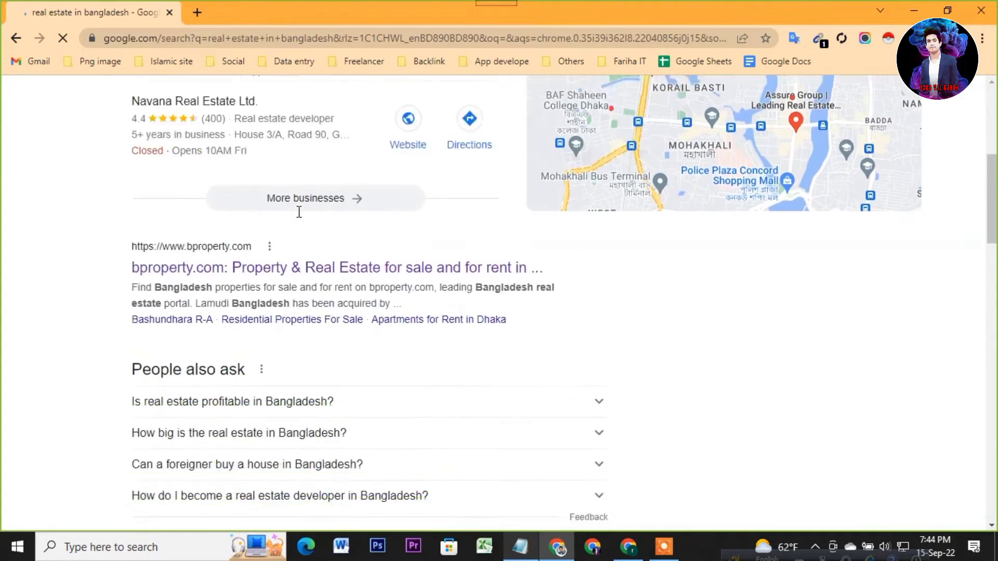
scroll(300, 210, "down", 2)
scroll(299, 210, "down", 6)
scroll(298, 208, "down", 10)
scroll(298, 208, "down", 10)
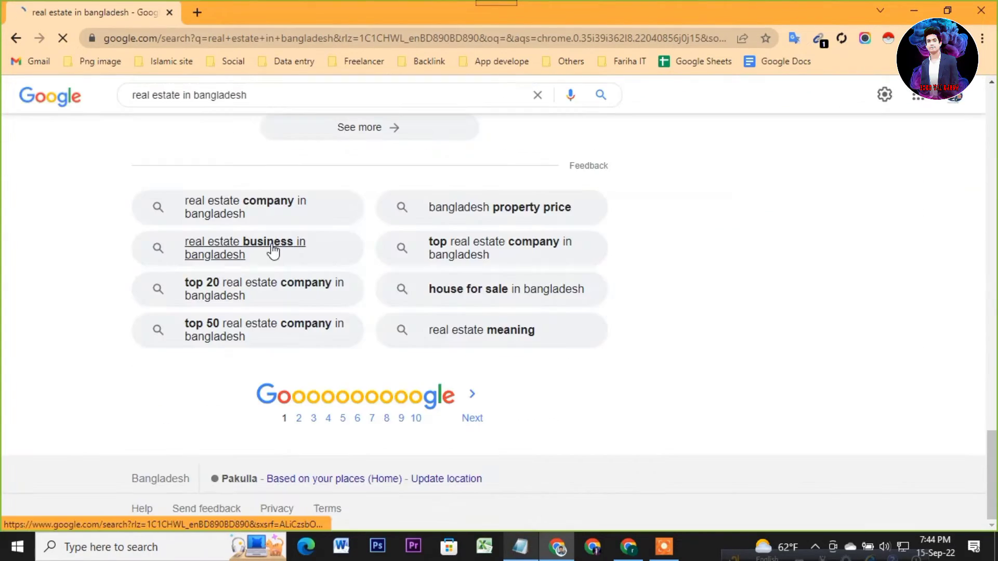
scroll(273, 252, "up", 3)
scroll(273, 253, "down", 3)
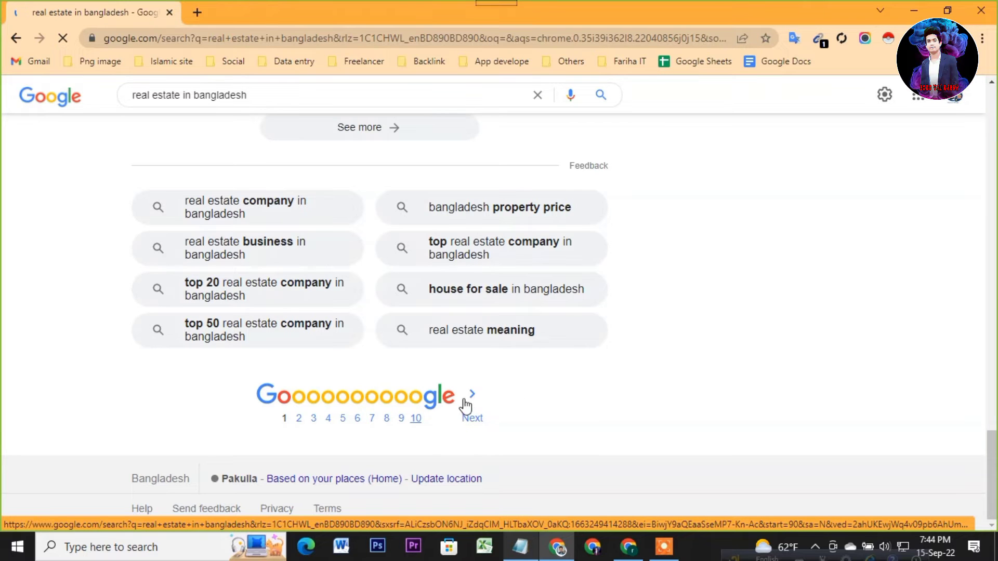
scroll(433, 388, "up", 7)
scroll(433, 388, "up", 10)
scroll(433, 387, "up", 5)
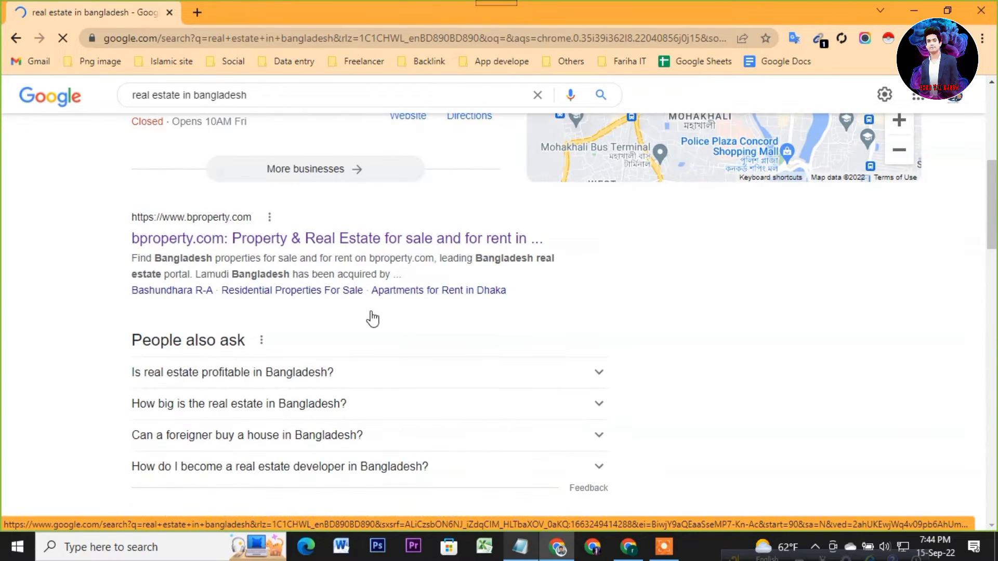
scroll(517, 298, "up", 7)
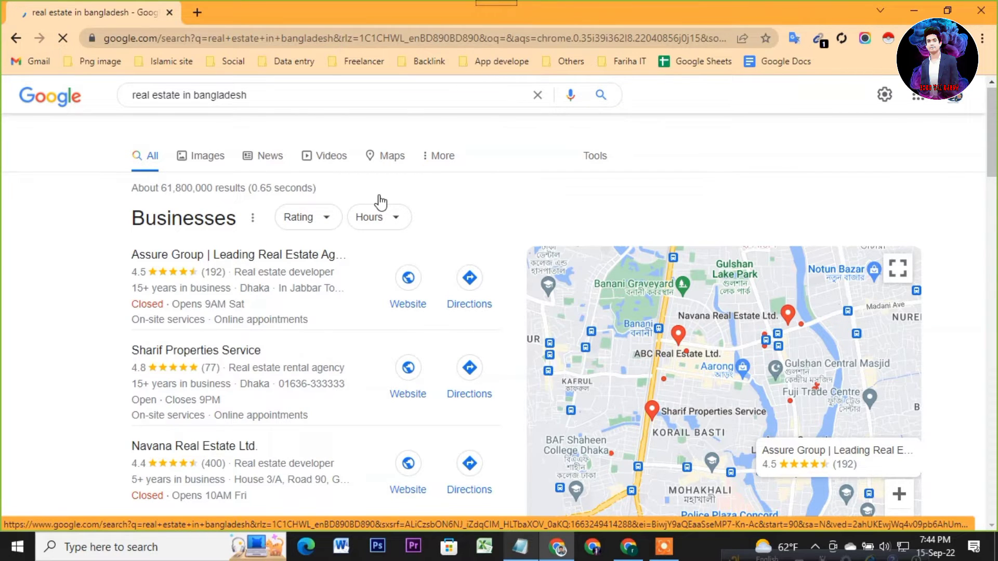
scroll(379, 201, "down", 6)
scroll(343, 202, "up", 1)
scroll(313, 206, "up", 5)
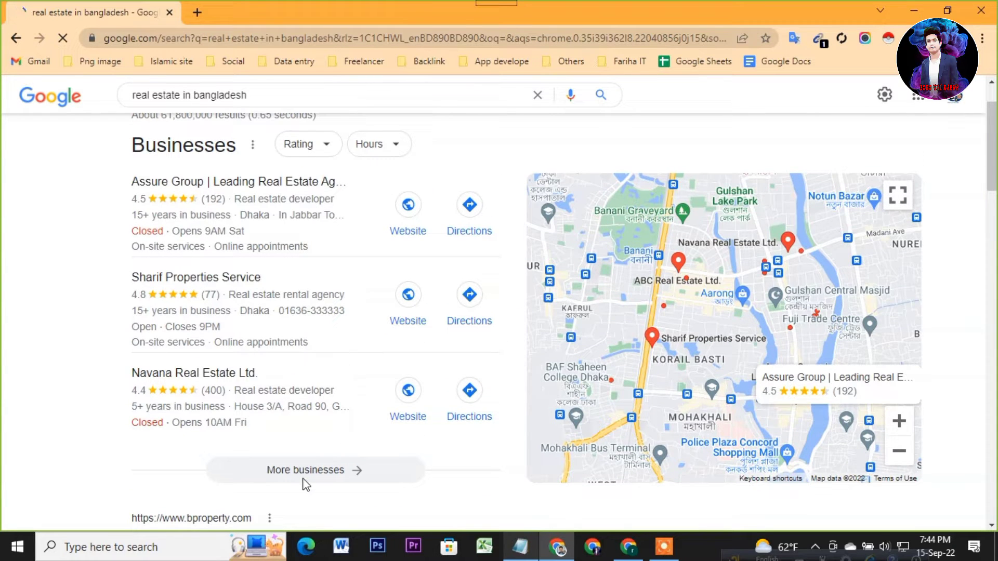
scroll(422, 316, "up", 1)
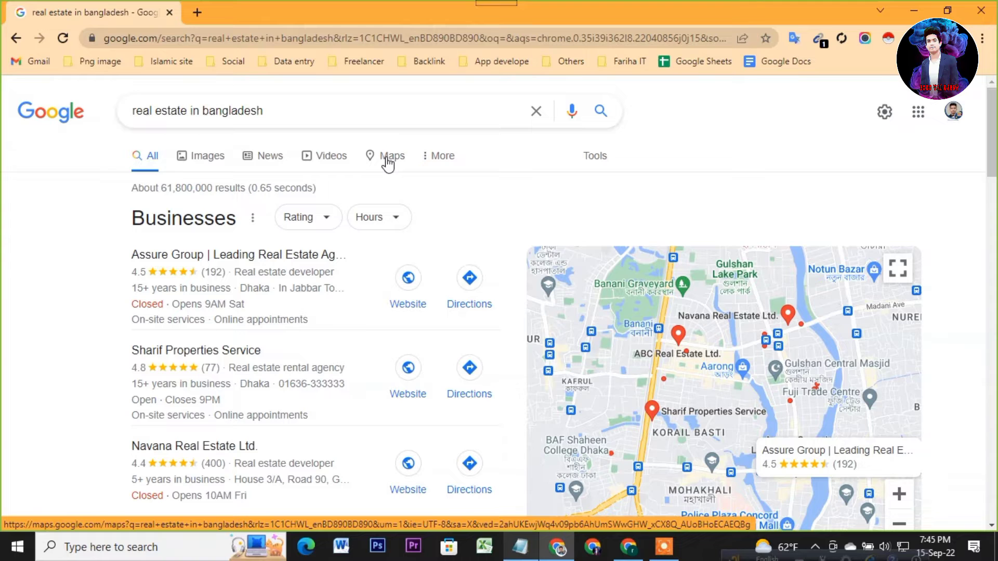
Step: Show the results in Google Maps and open the Sharif Properties Service listing
left_click(386, 159)
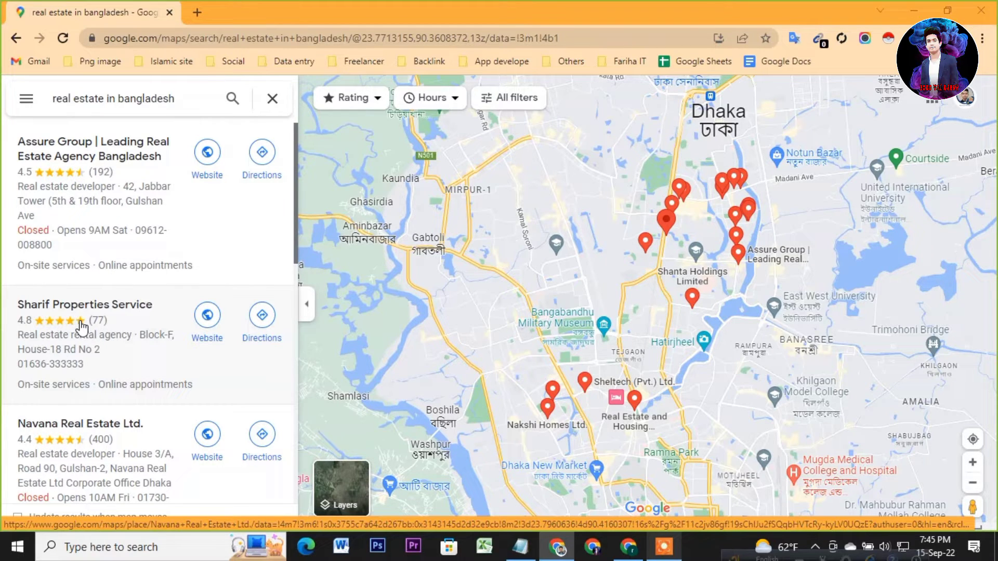
left_click(91, 337)
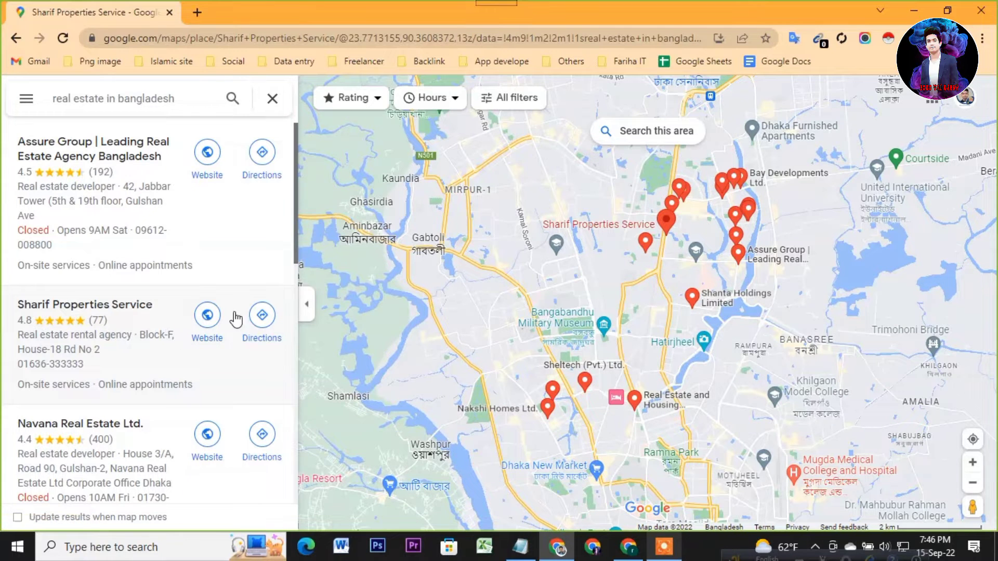
left_click(102, 313)
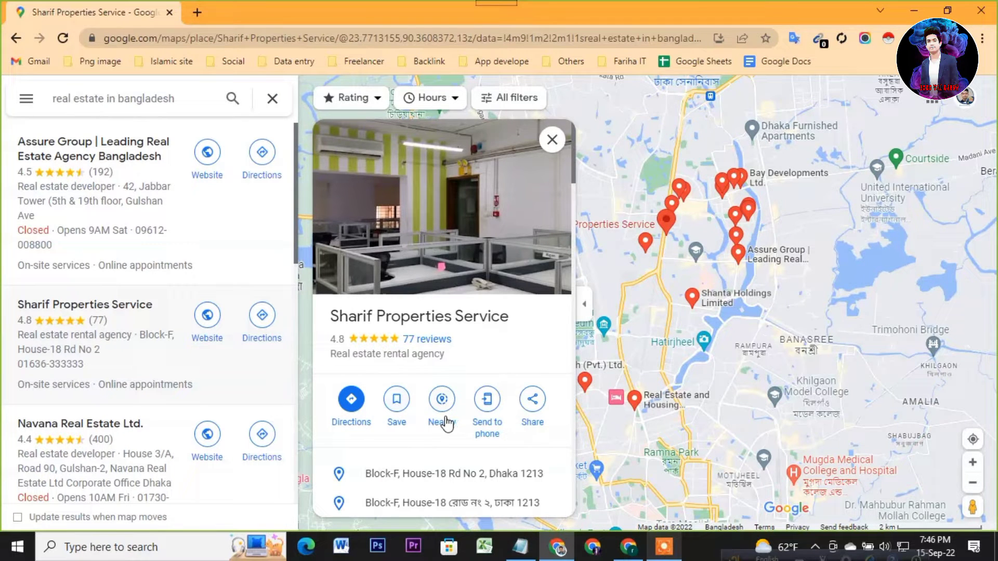
scroll(446, 423, "down", 1)
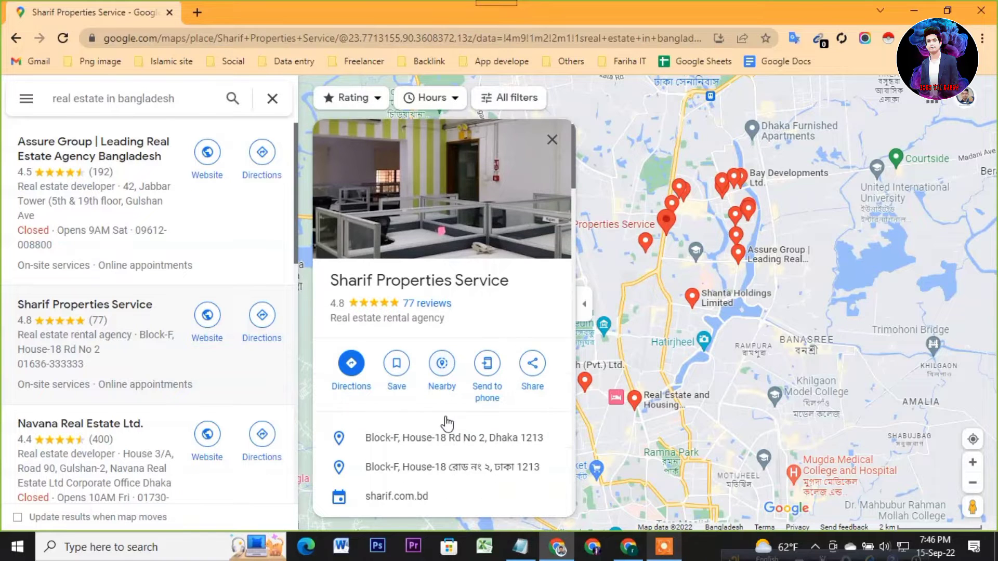
scroll(432, 498, "down", 1)
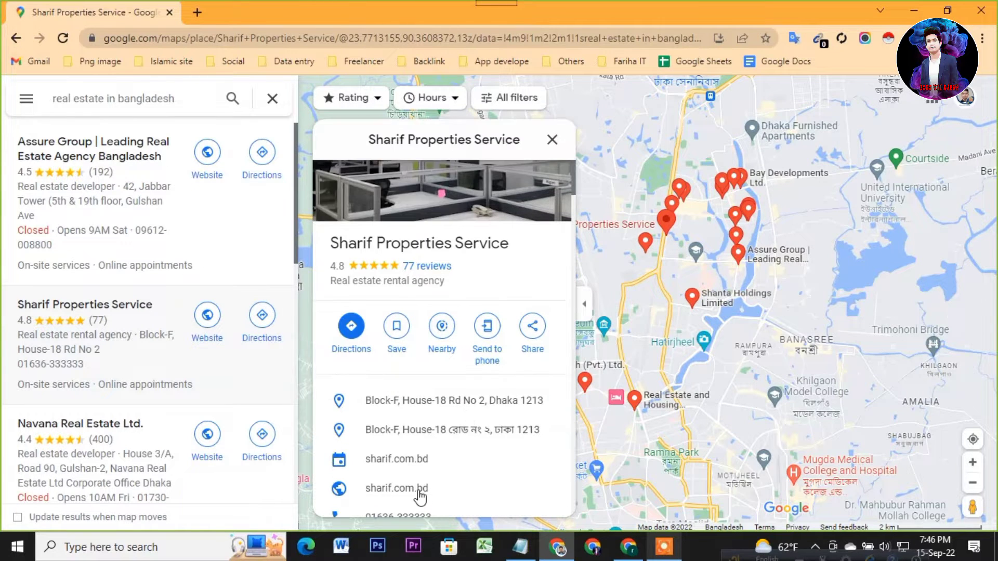
scroll(441, 457, "down", 5)
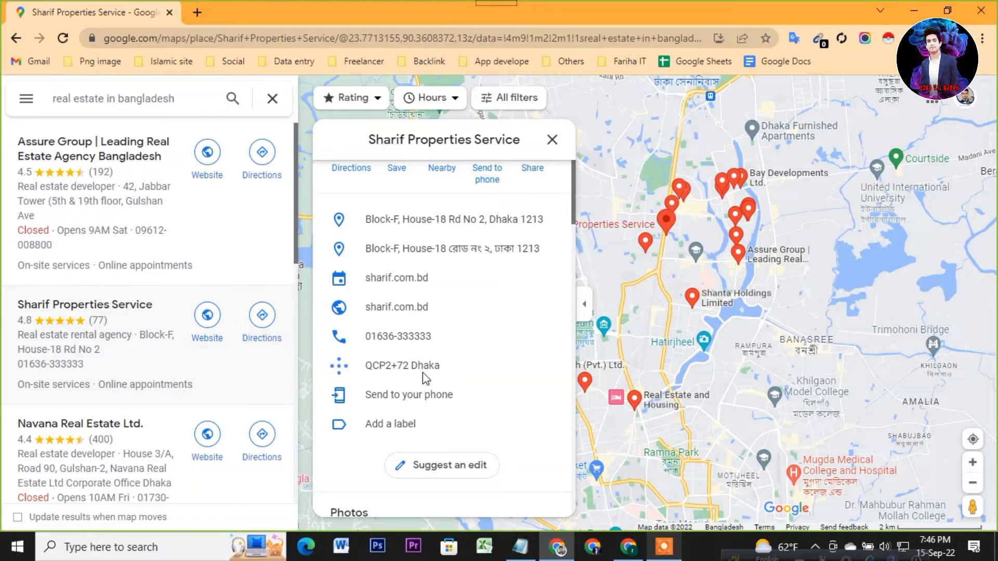
scroll(443, 335, "down", 3)
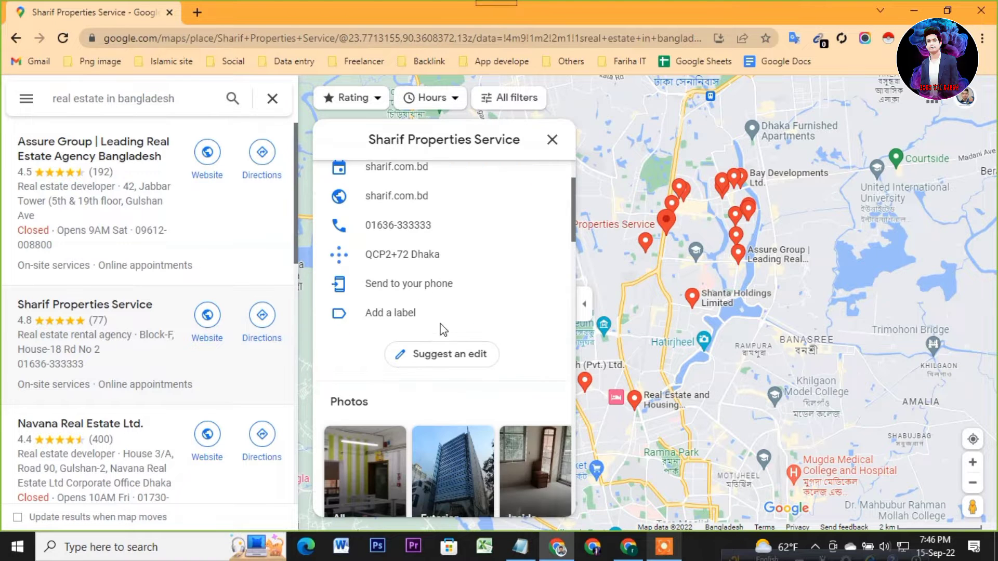
mouse_move(402, 366)
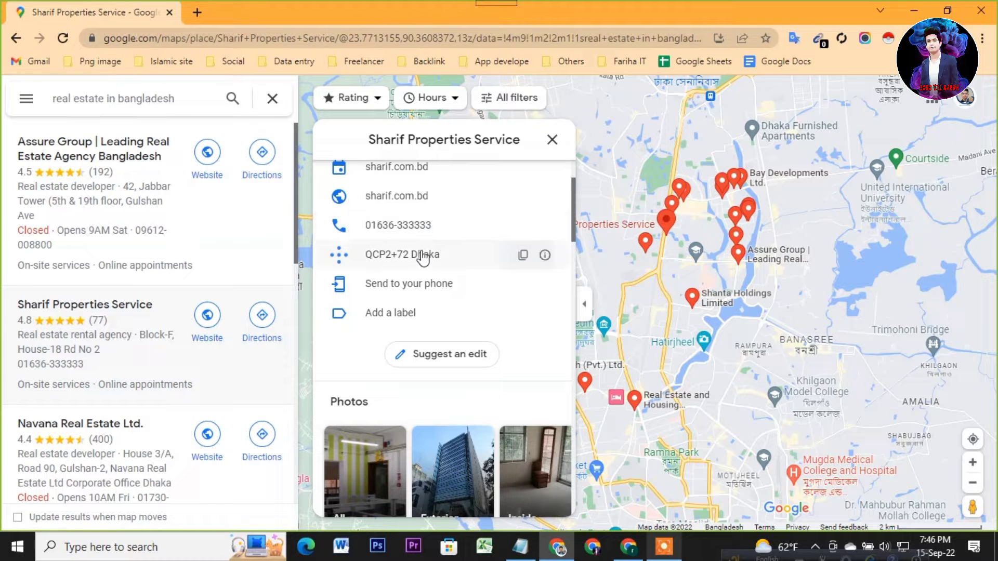
scroll(439, 256, "up", 1)
scroll(439, 256, "up", 3)
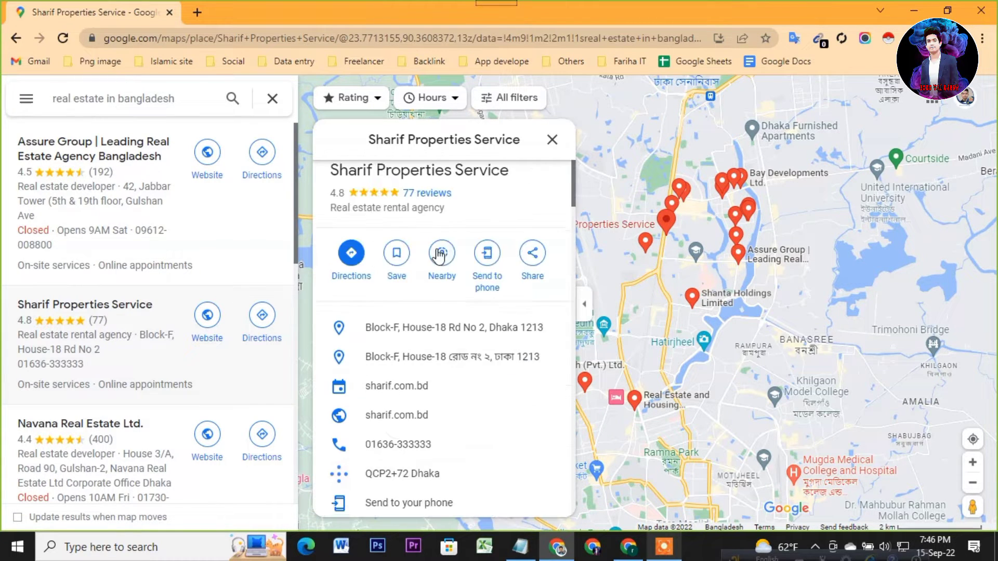
scroll(440, 256, "up", 2)
left_click(552, 140)
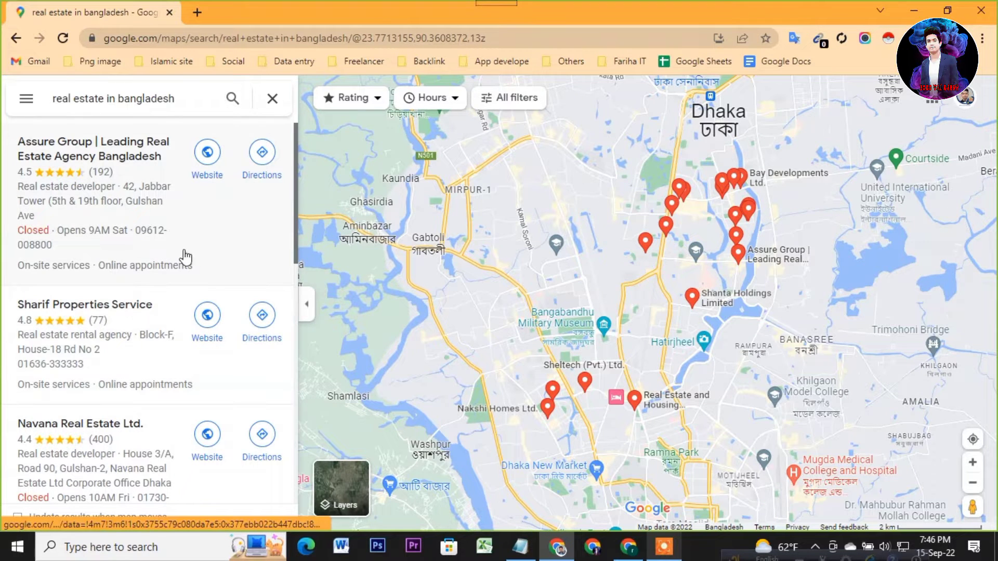
scroll(167, 274, "down", 4)
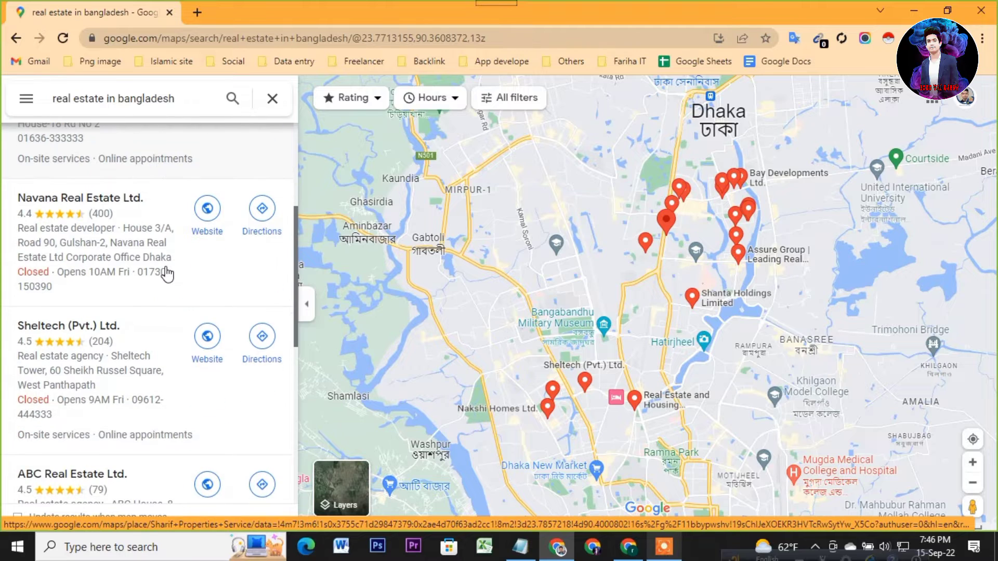
scroll(167, 274, "down", 6)
scroll(138, 338, "down", 2)
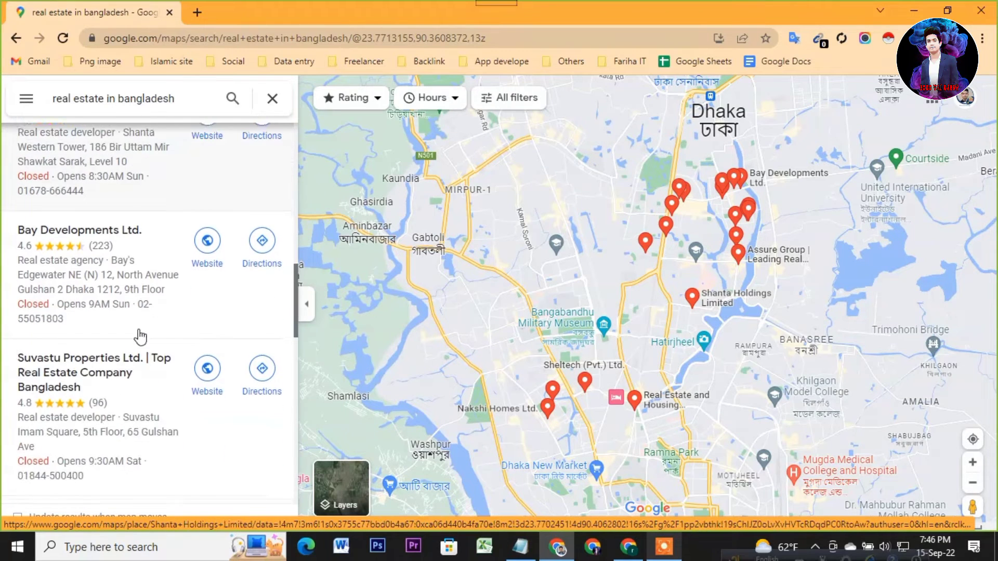
scroll(139, 333, "down", 2)
scroll(140, 332, "down", 5)
scroll(134, 312, "down", 2)
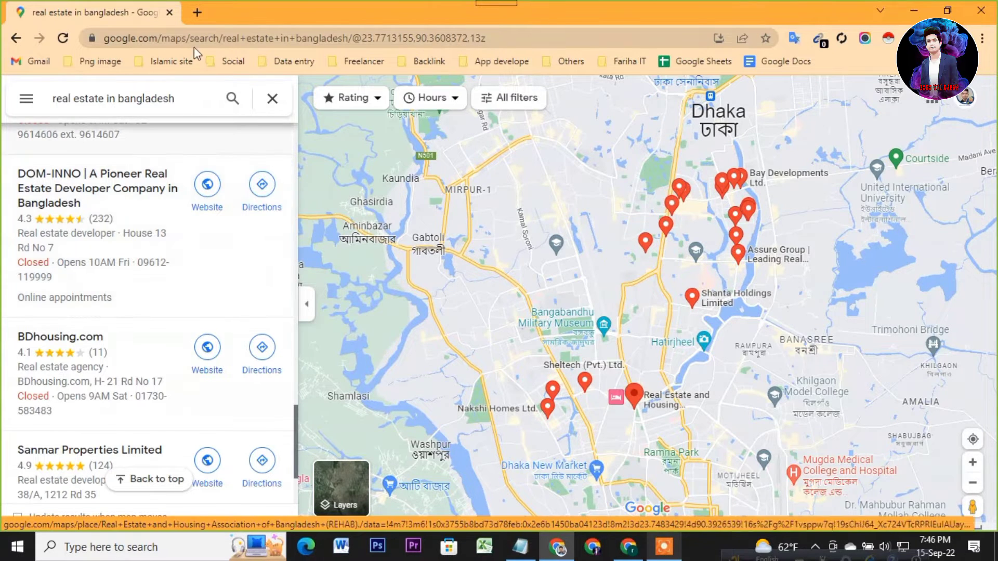
Step: In a new tab, open the 'Real estate from bangladesh' spreadsheet and select A1
left_click(195, 6)
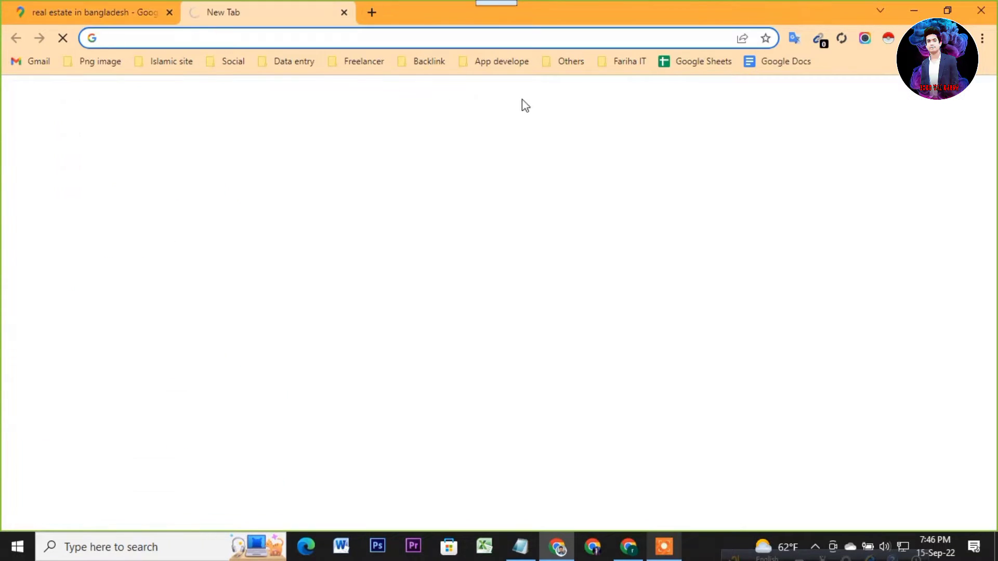
left_click(708, 61)
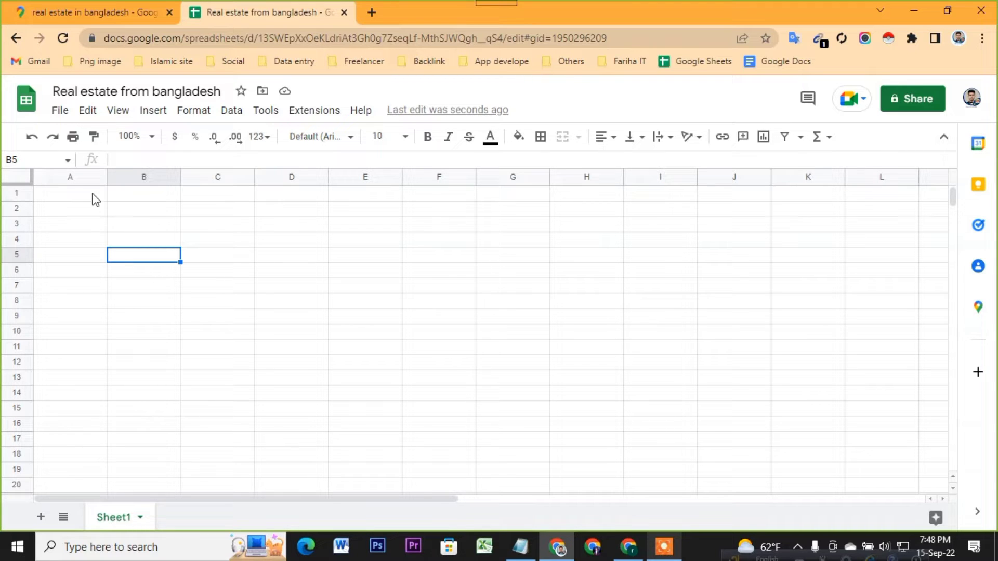
left_click(94, 200)
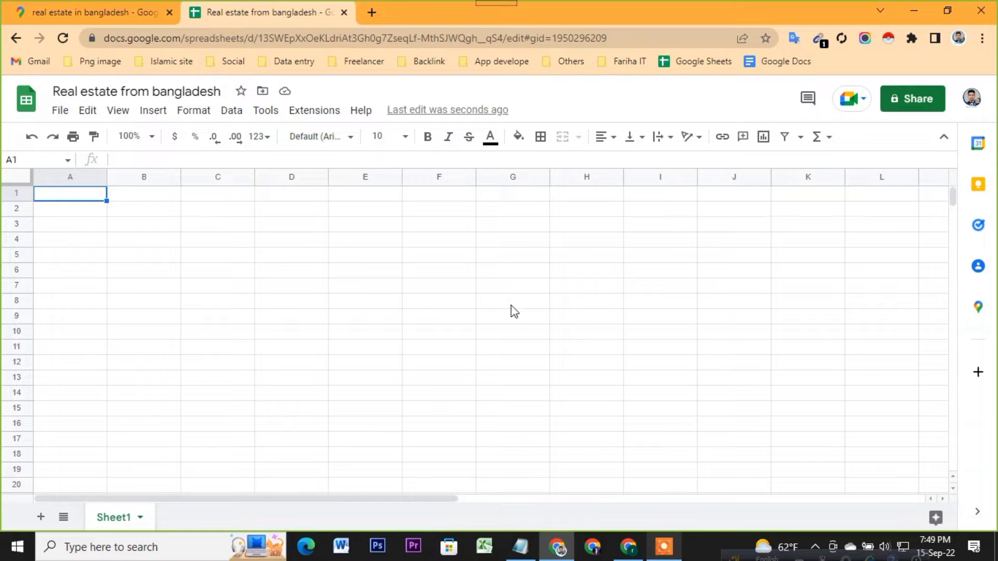
Step: Format headers A1:D1 with black fill and white, bold, 14pt text
left_click(523, 547)
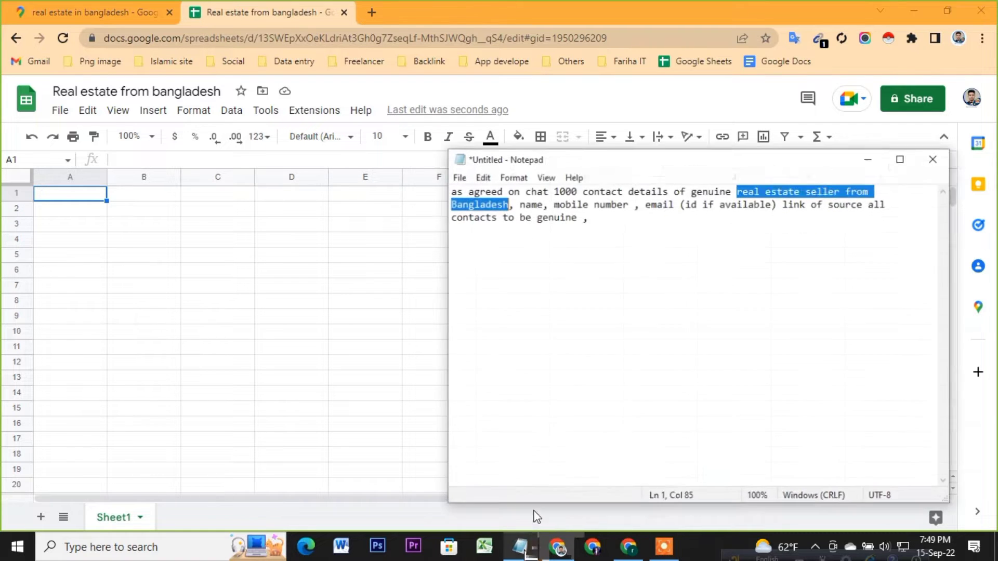
left_click(607, 268)
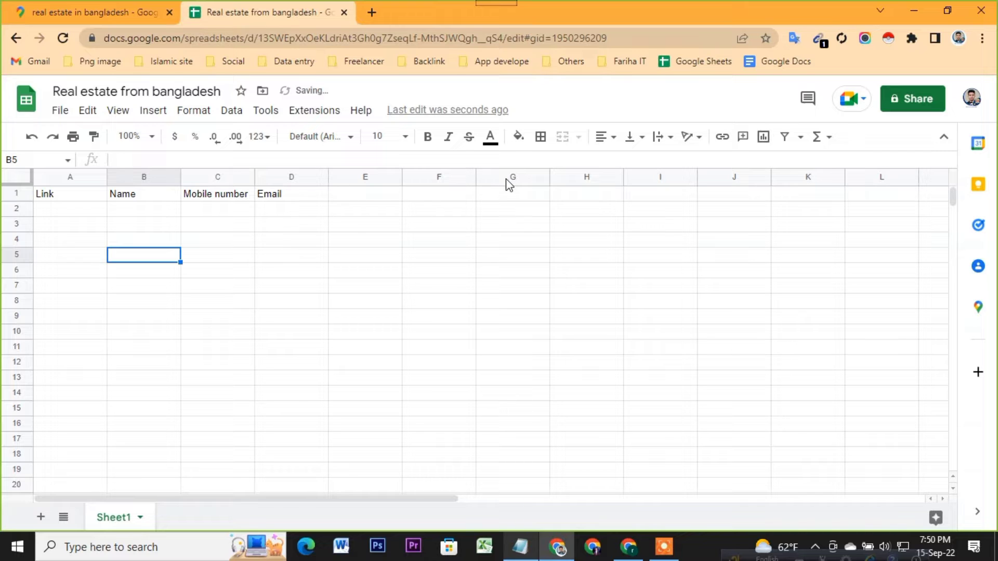
left_click(518, 137)
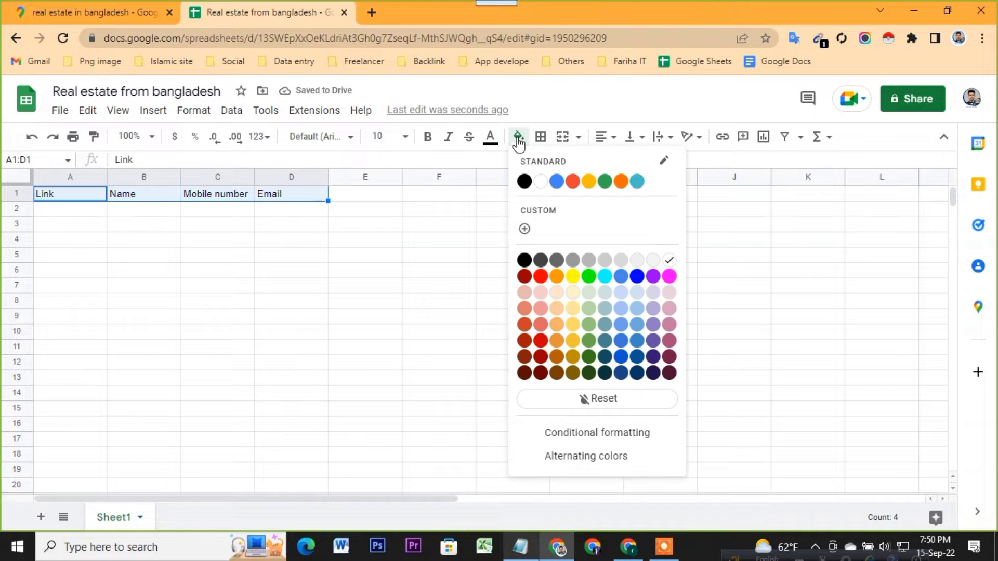
left_click(524, 182)
left_click(490, 137)
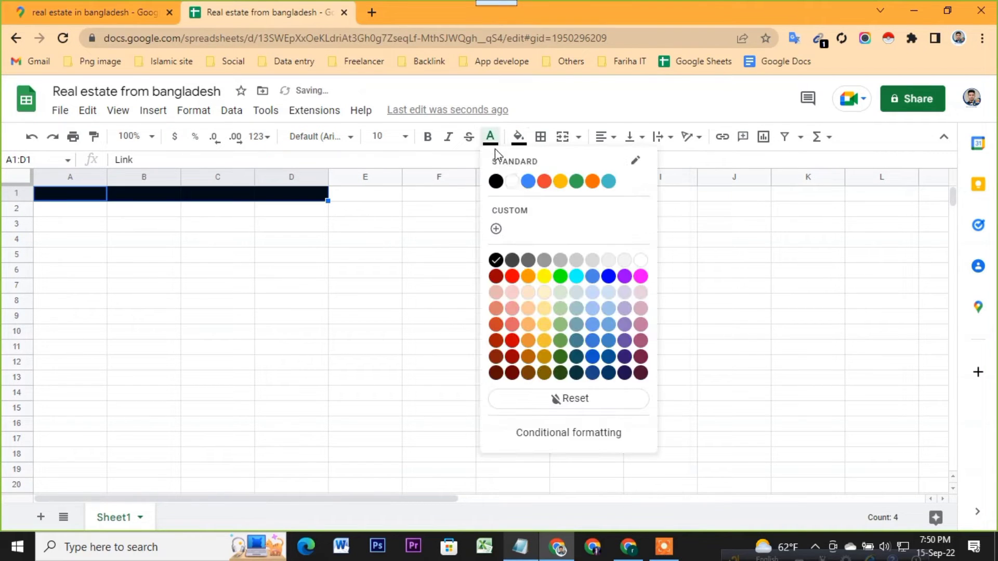
left_click(513, 183)
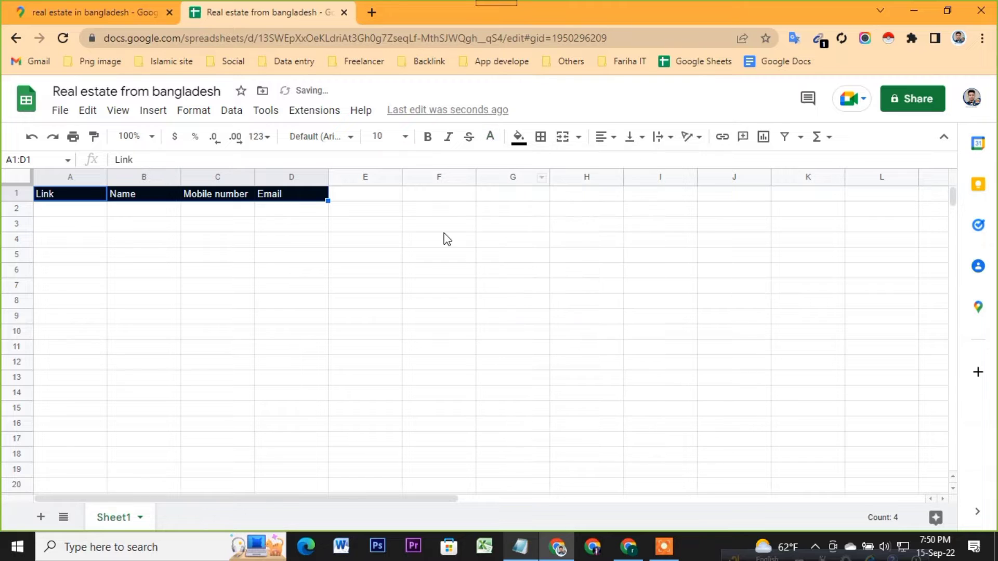
left_click(427, 137)
left_click(391, 137)
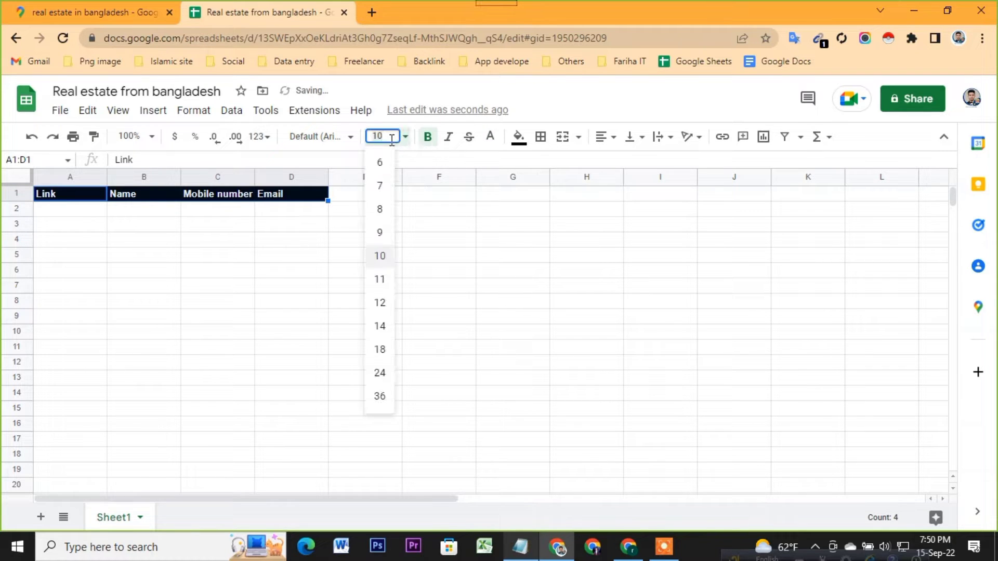
left_click(380, 327)
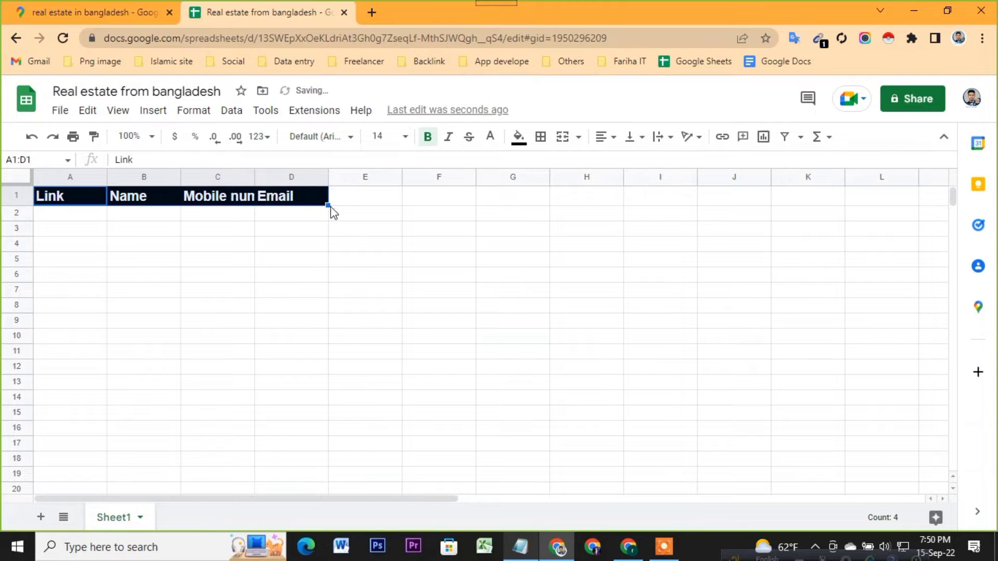
left_click(292, 306)
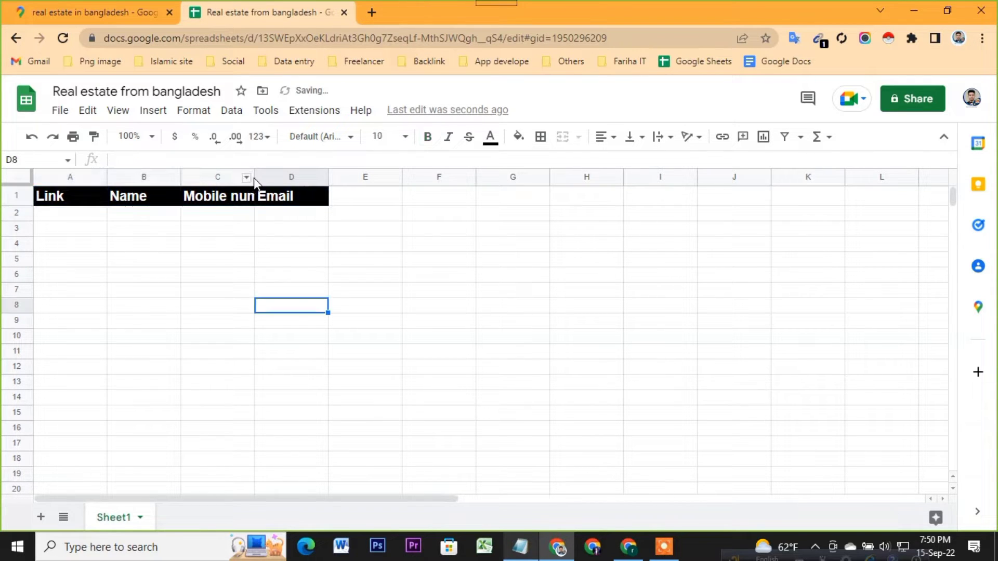
Step: Widen columns A–D to fit Link, Name, Mobile number and Email
mouse_move(255, 177)
left_mouse_down()
mouse_move(317, 181)
mouse_move(381, 258)
left_mouse_up()
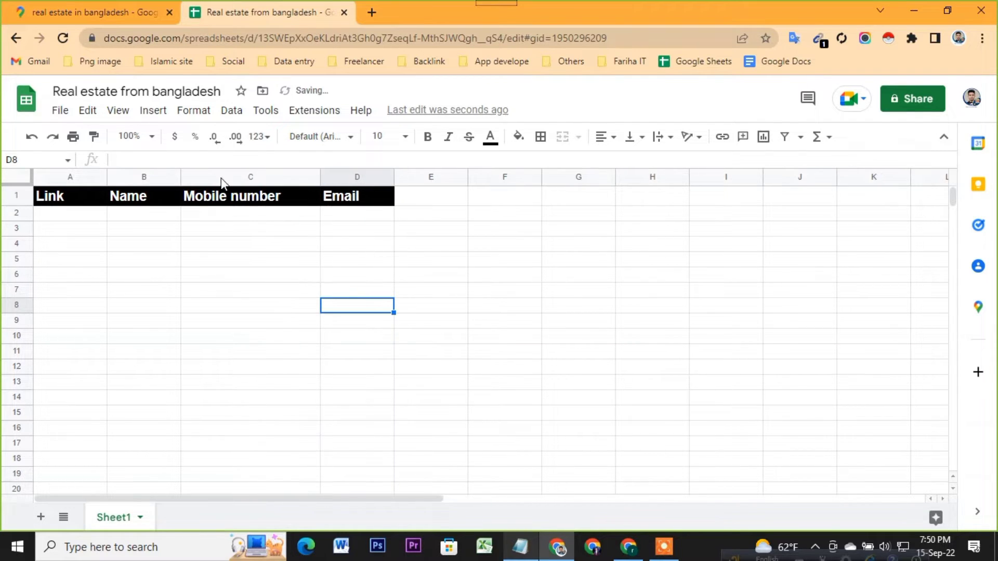
left_click_drag(181, 177, 225, 177)
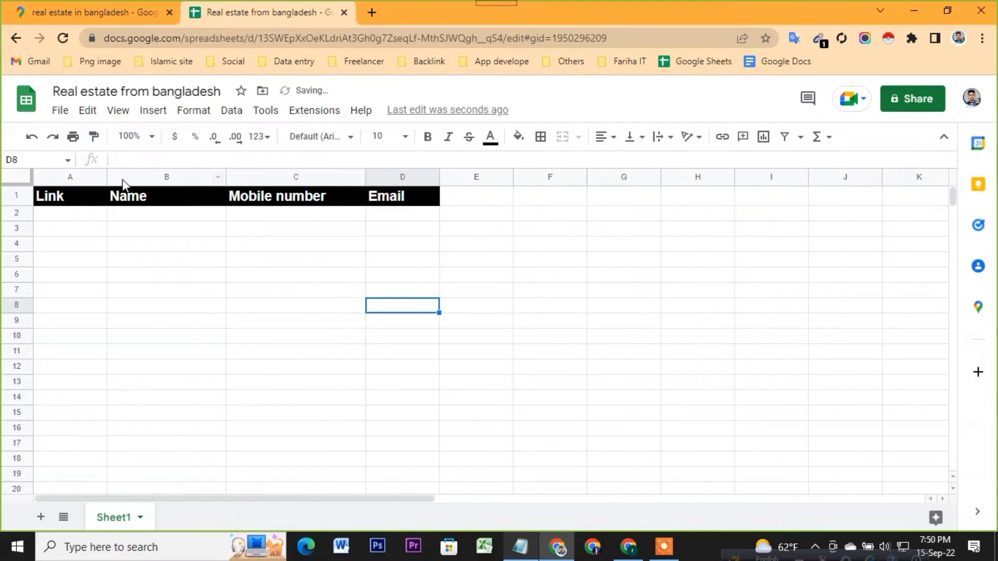
left_click_drag(106, 181, 237, 177)
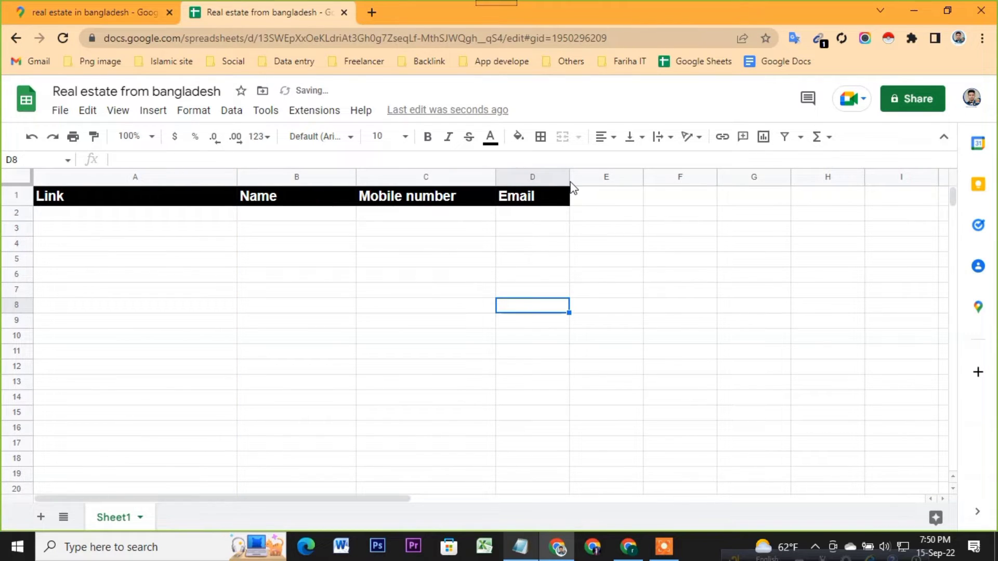
left_click_drag(569, 178, 702, 177)
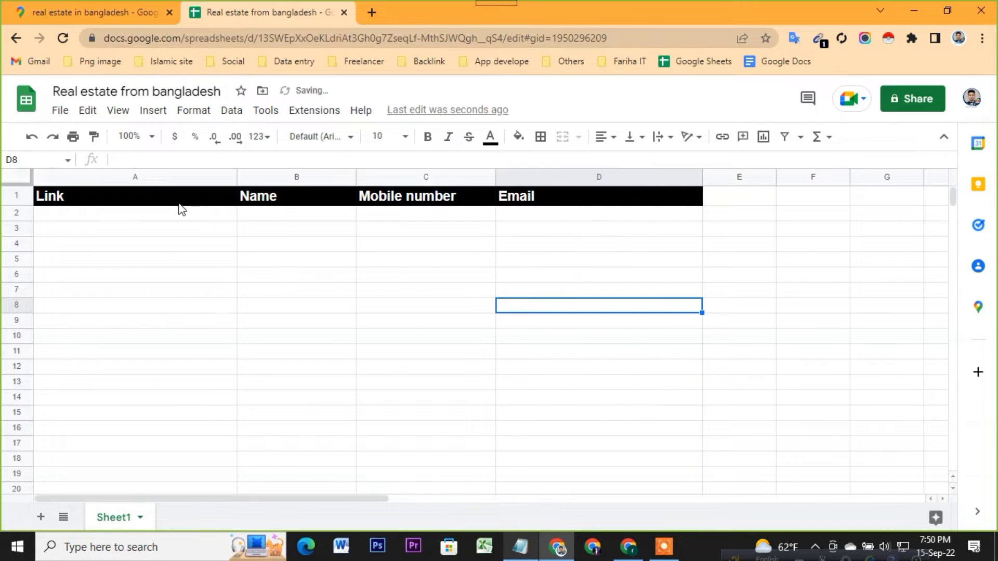
Step: Center-align the header row A1:D1
left_click_drag(180, 203, 572, 197)
left_click(606, 137)
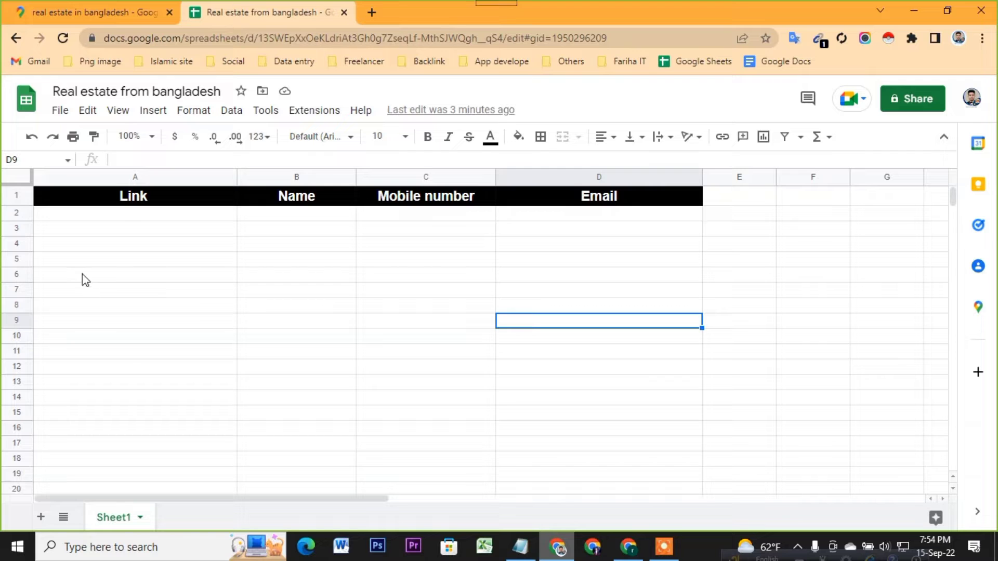
left_click(61, 7)
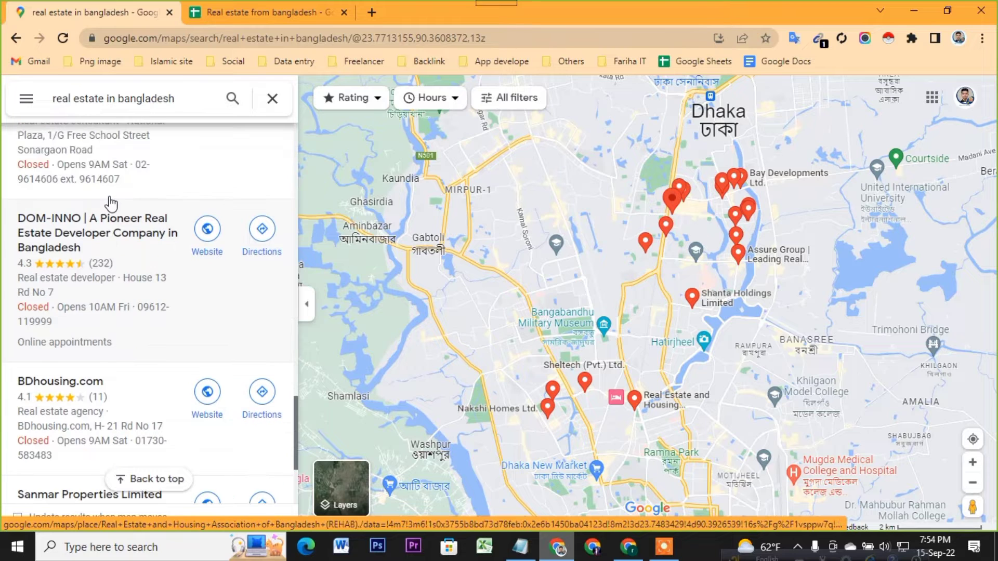
Step: Open Assure Group's Maps place details and copy its full business name
scroll(107, 197, "down", 5)
scroll(110, 200, "down", 5)
scroll(111, 203, "down", 5)
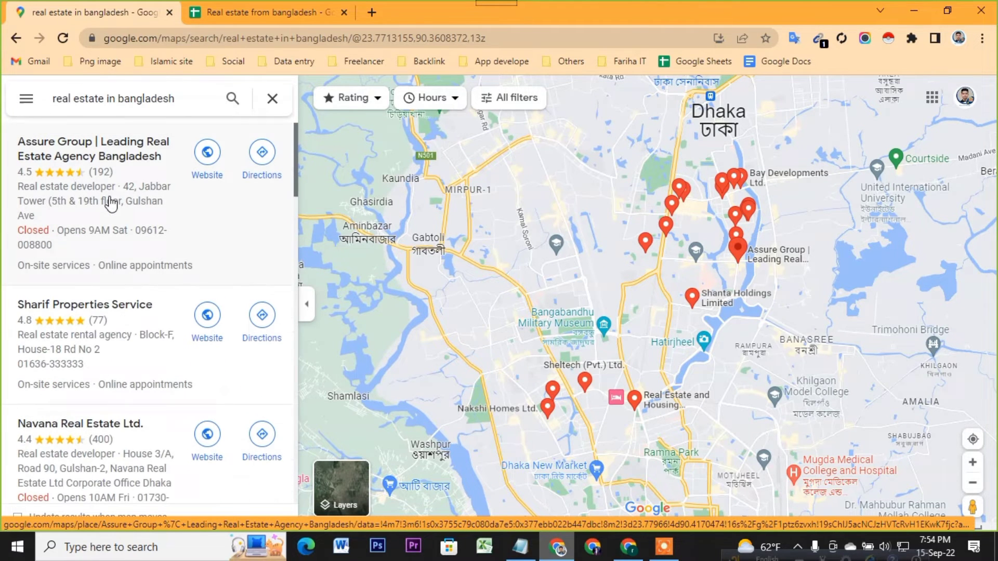
left_click(115, 167)
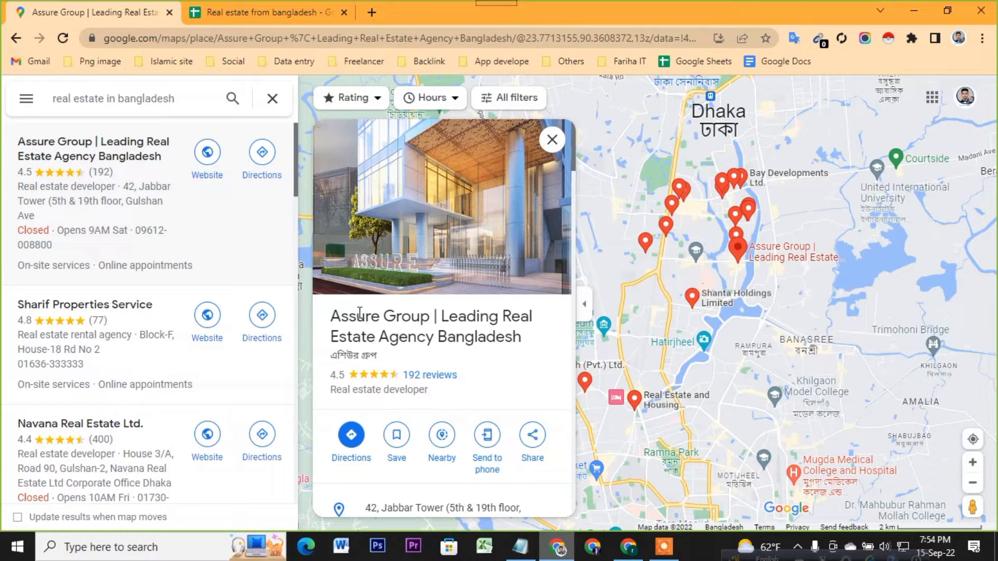
left_click_drag(522, 342, 318, 322)
key("ctrl+c")
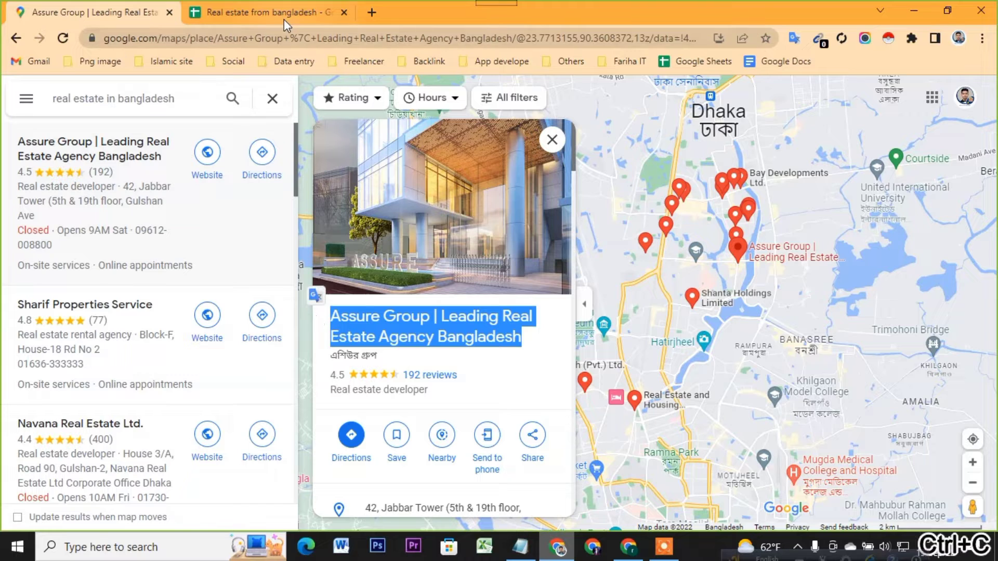
Step: Paste the Assure Group name into cell B2 of the leads sheet
left_click(284, 20)
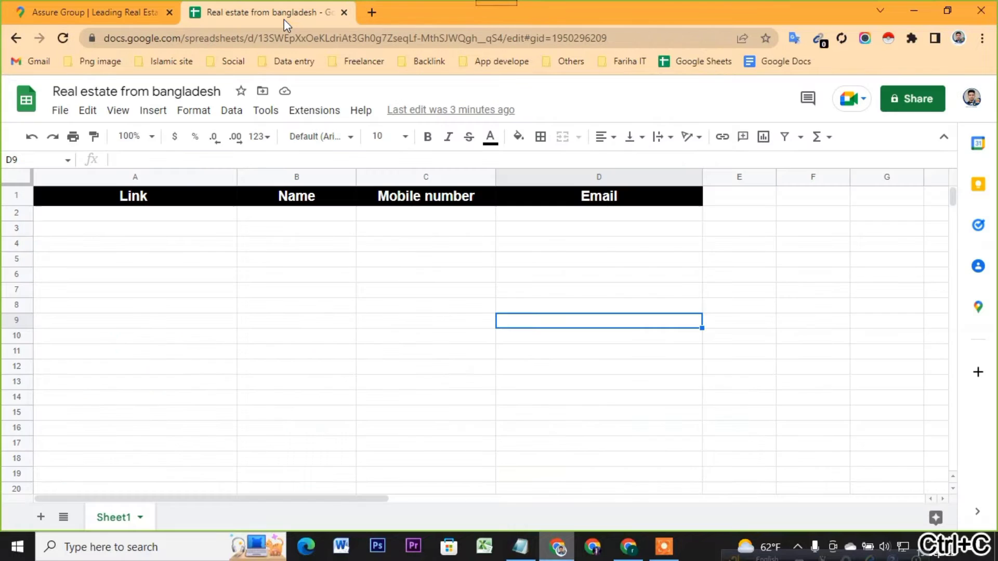
left_click(288, 218)
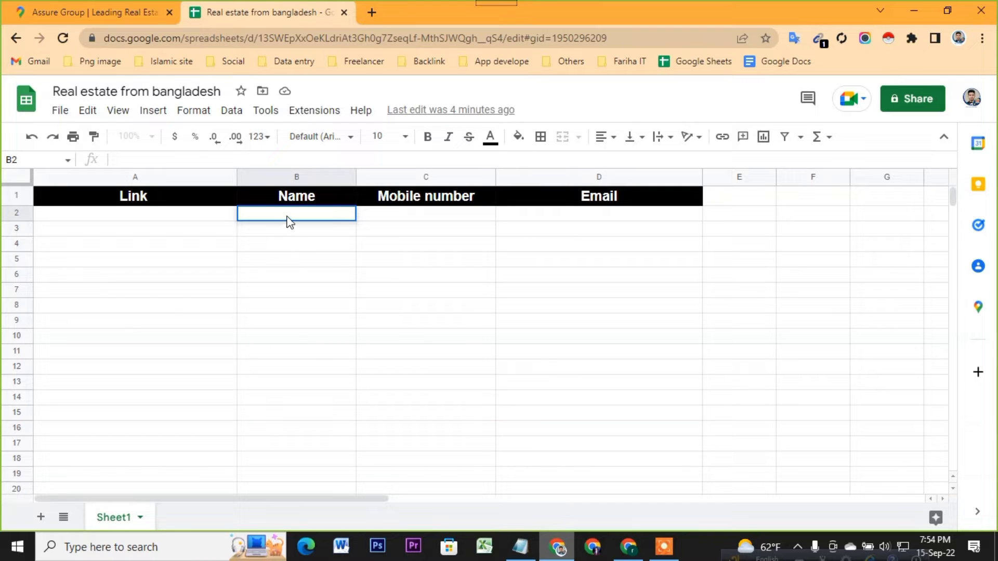
key("ctrl+v")
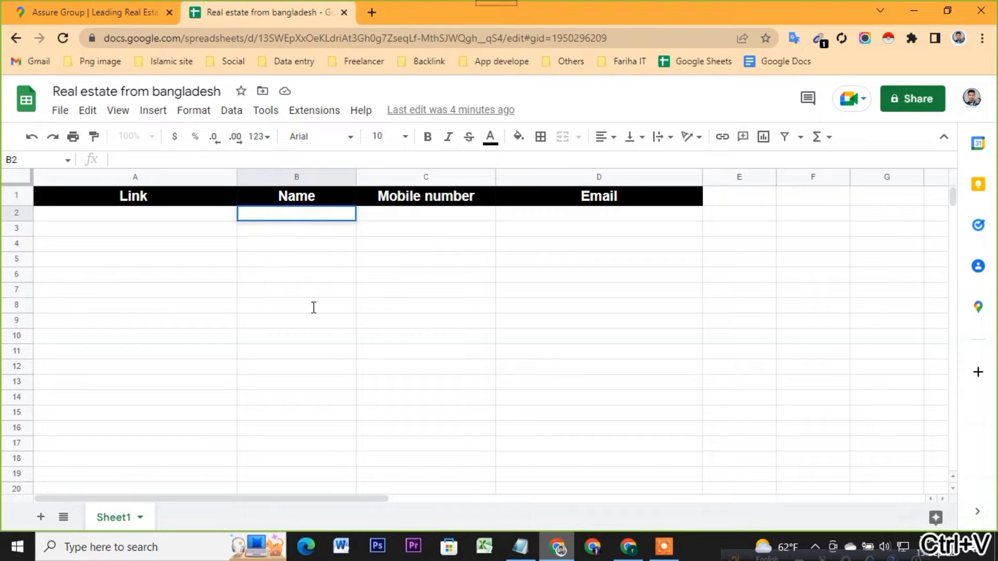
left_click(315, 311)
left_click(123, 16)
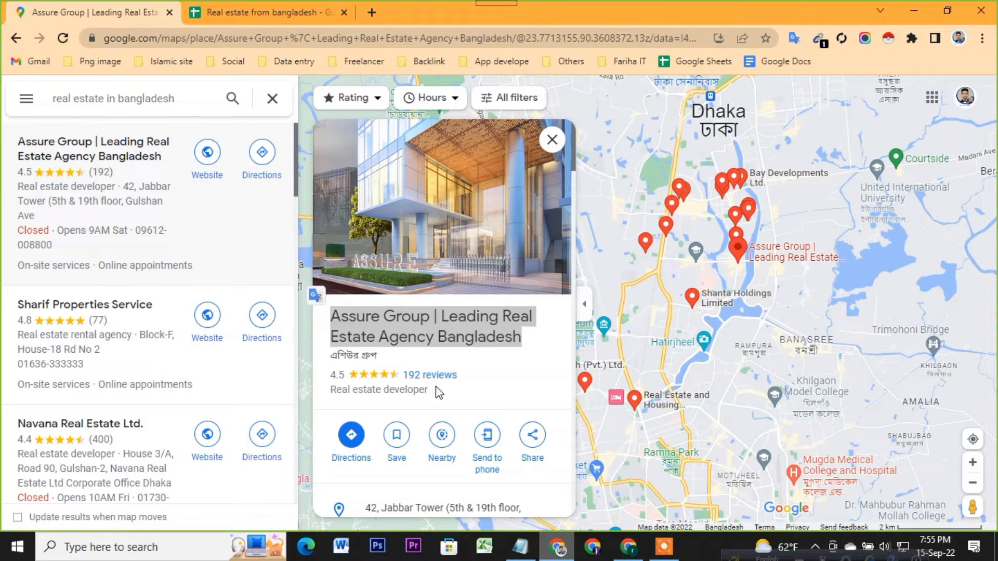
scroll(438, 395, "down", 2)
scroll(438, 395, "down", 1)
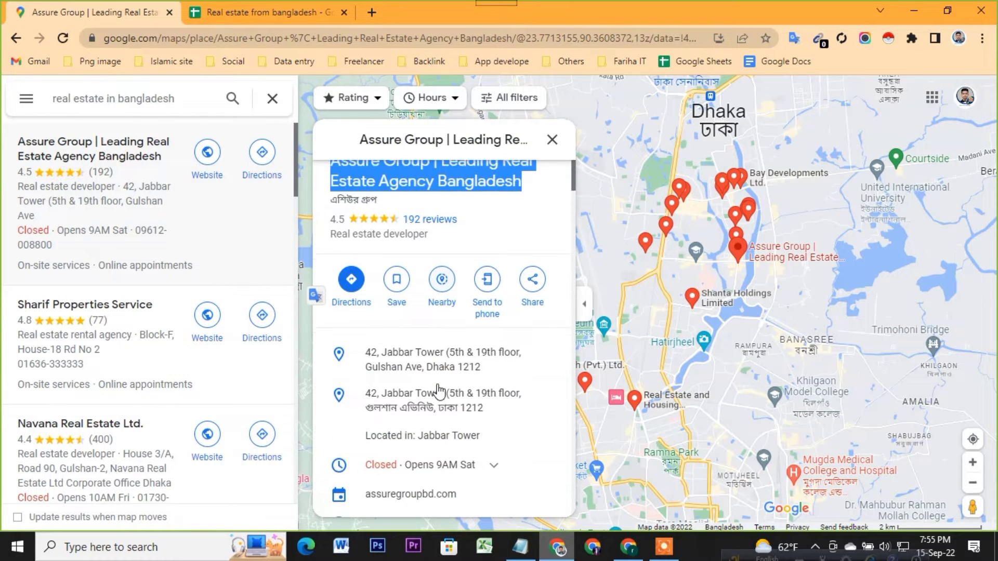
scroll(440, 391, "down", 2)
scroll(438, 393, "down", 1)
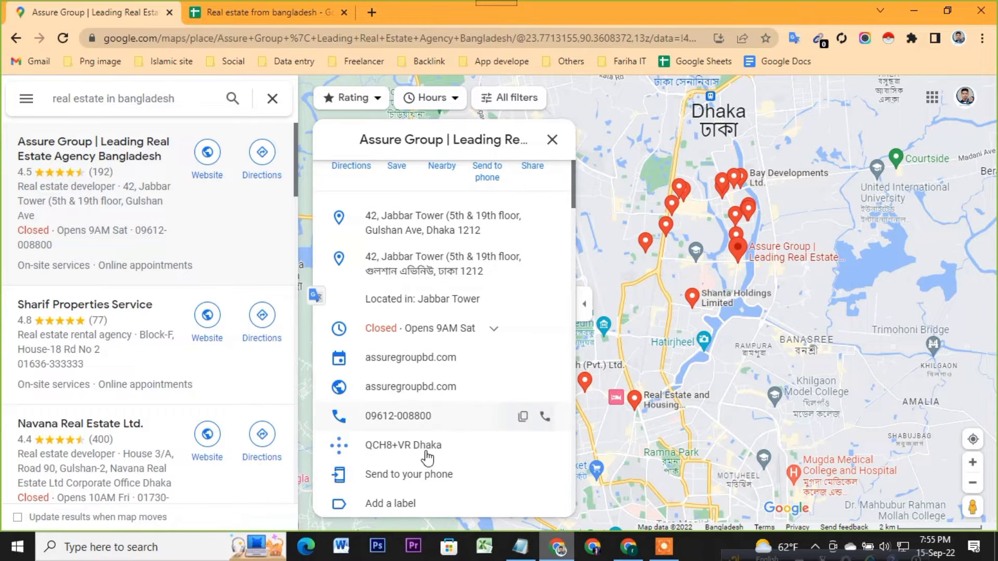
left_click(523, 417)
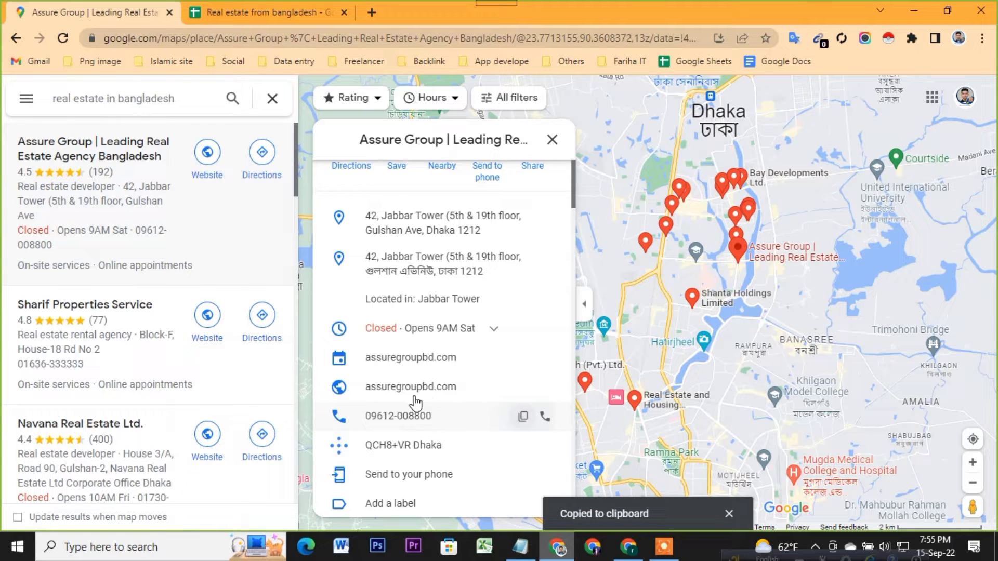
scroll(468, 426, "down", 2)
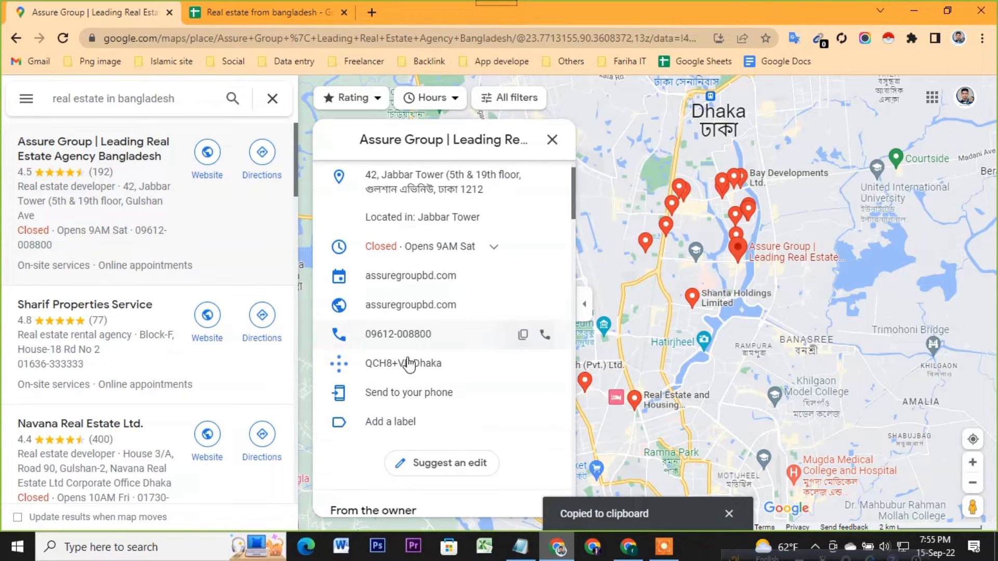
left_click(266, 12)
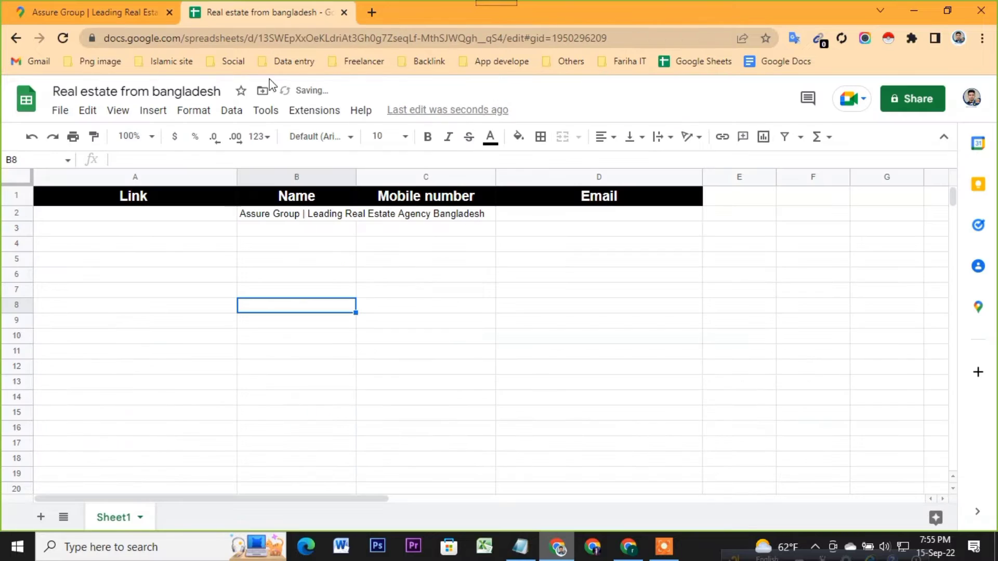
key("ctrl+v")
double_click(432, 219)
key("ctrl+v")
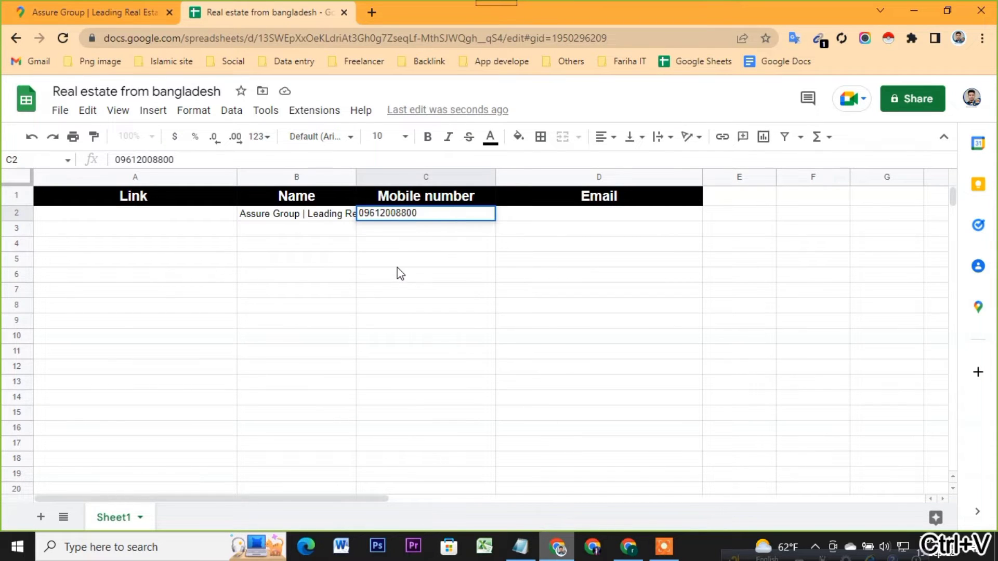
left_click(400, 263)
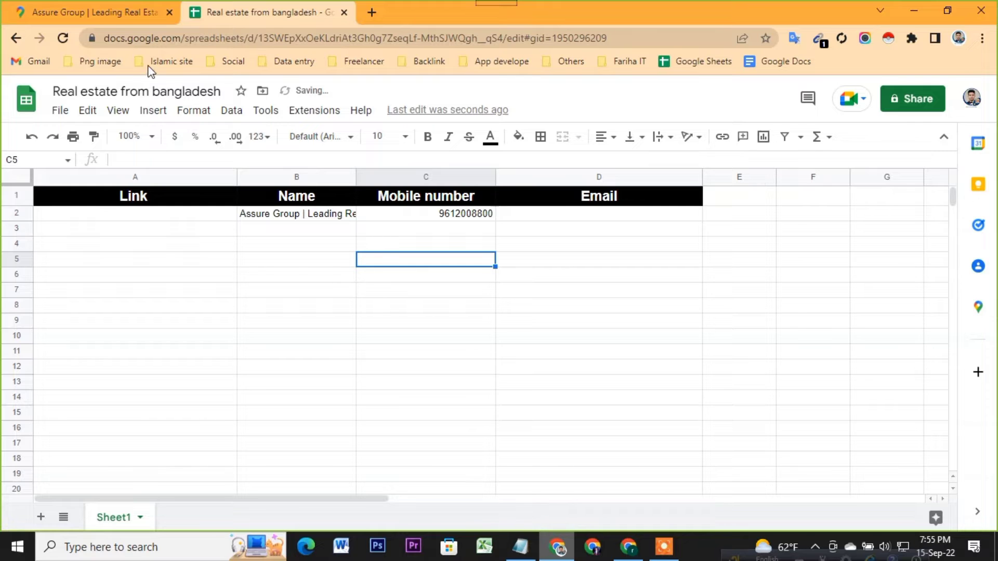
left_click(106, 4)
scroll(356, 379, "down", 1)
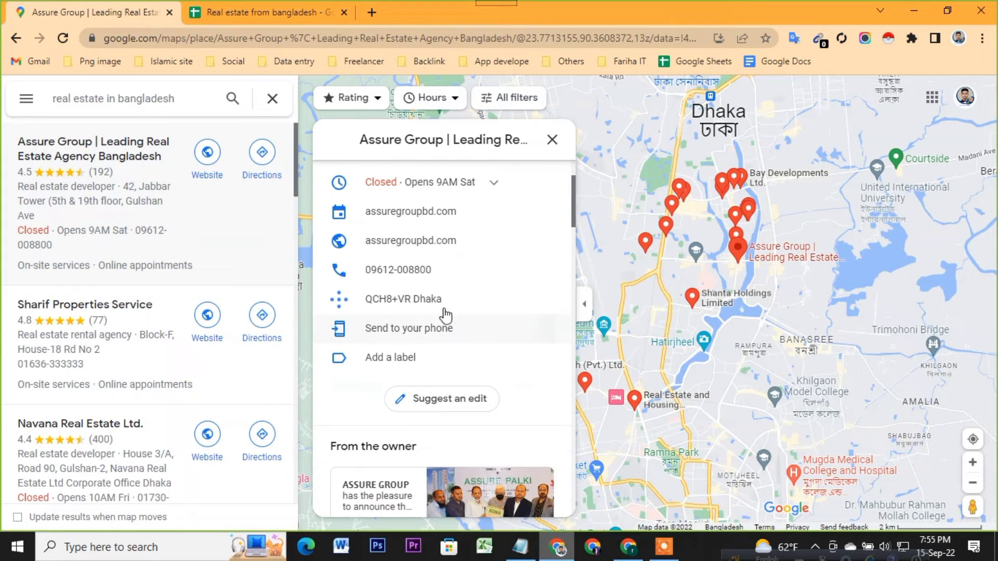
scroll(420, 278, "up", 3)
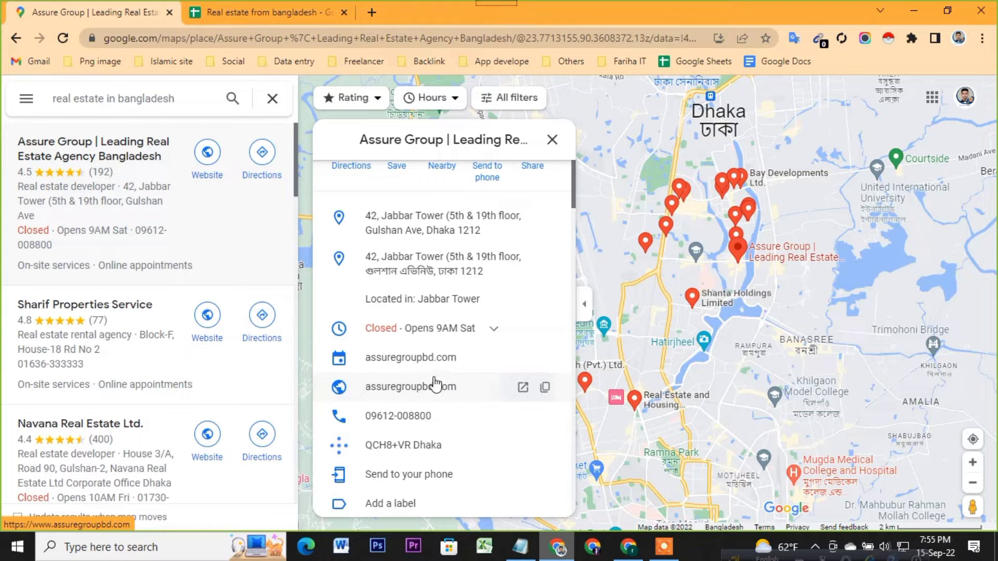
scroll(433, 377, "up", 5)
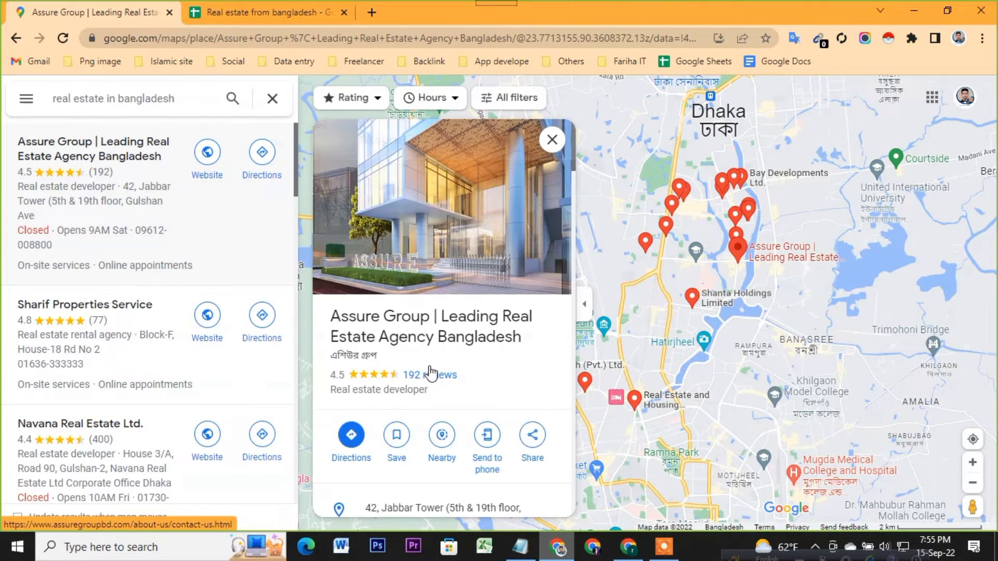
left_click(533, 439)
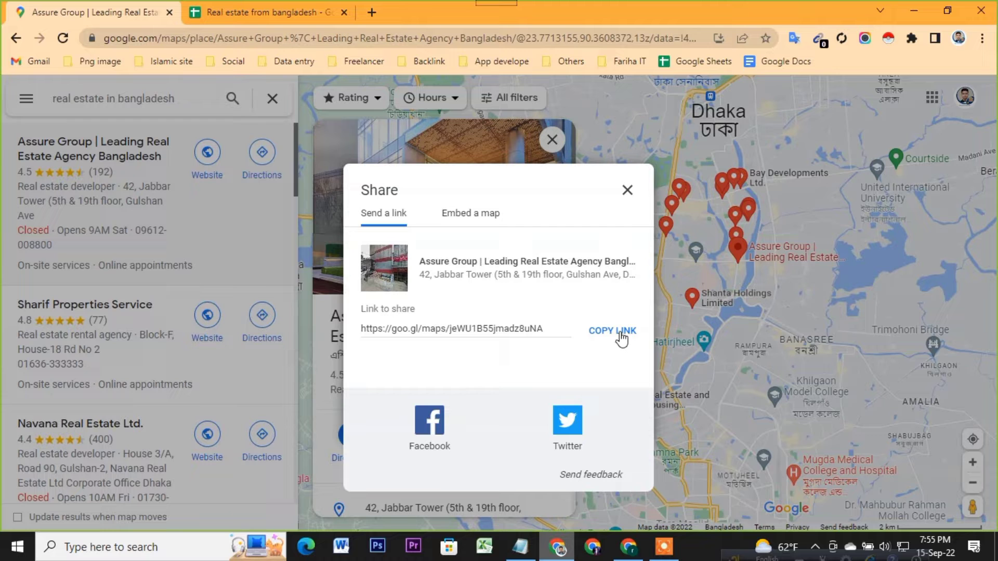
left_click(628, 190)
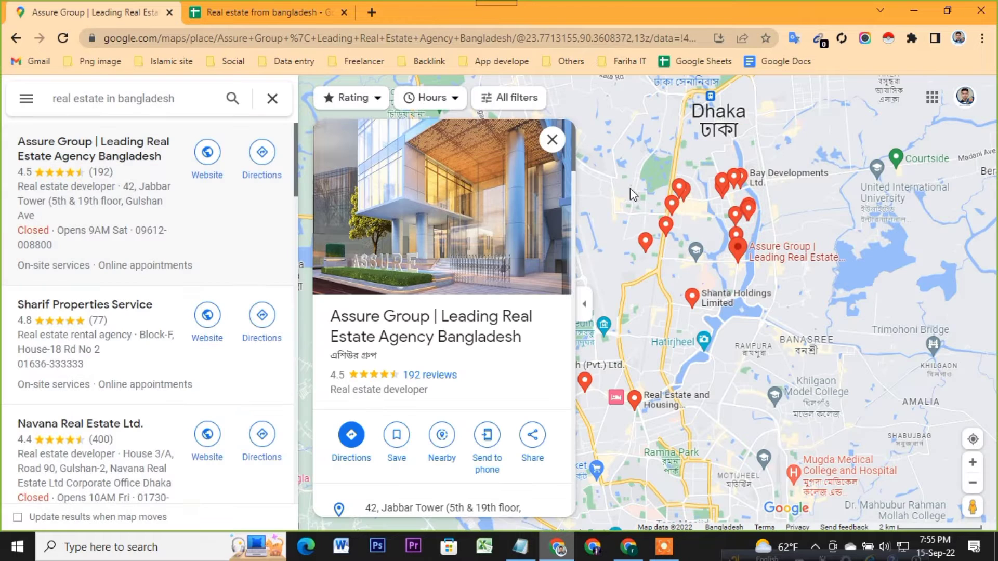
scroll(392, 325, "down", 5)
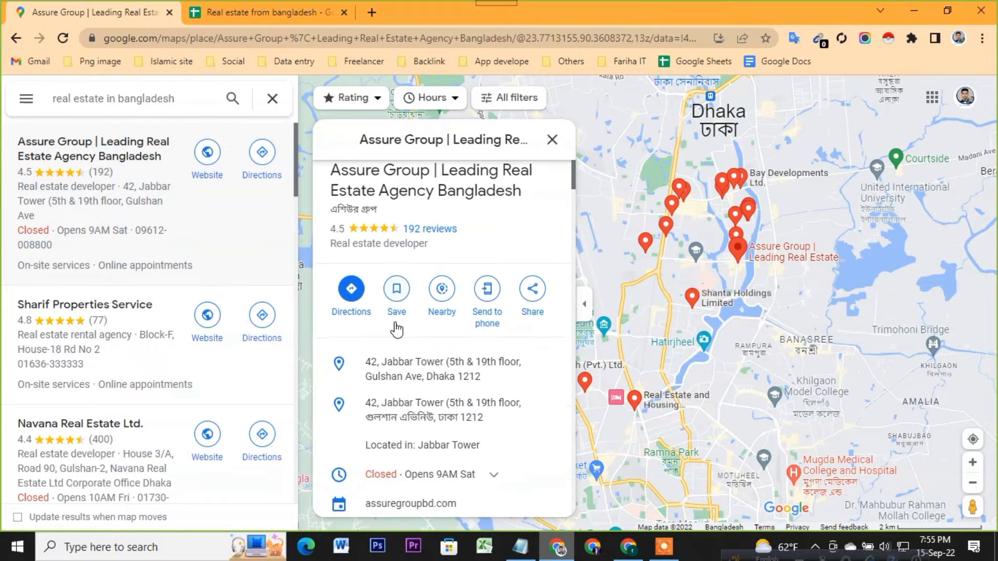
scroll(396, 327, "down", 3)
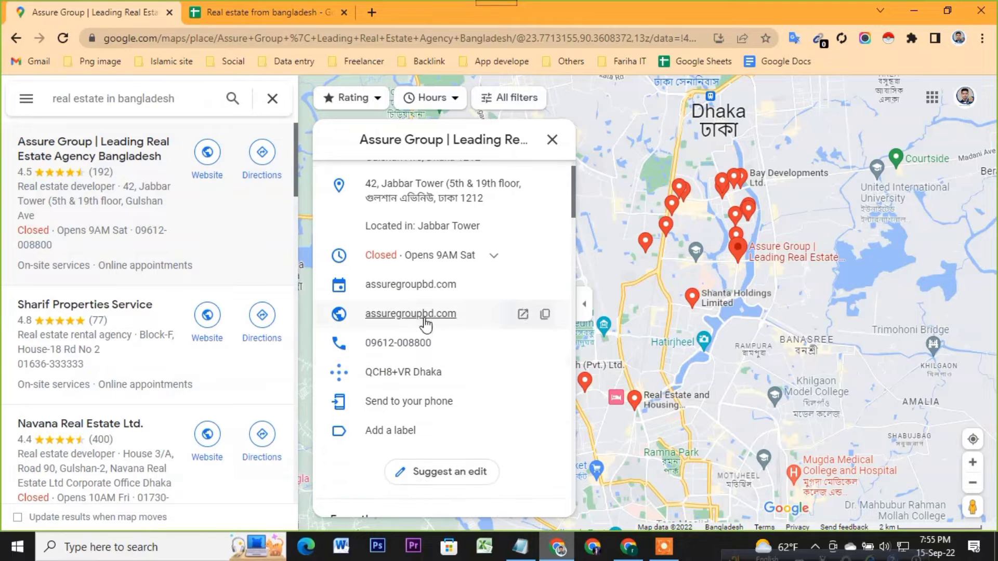
left_click(545, 314)
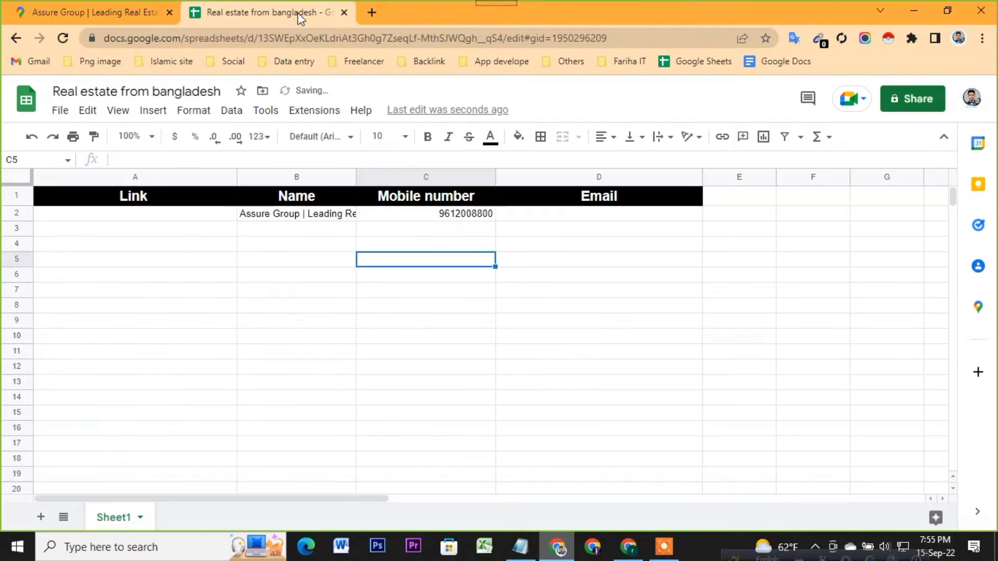
left_click(299, 15)
double_click(160, 217)
key("ctrl+v")
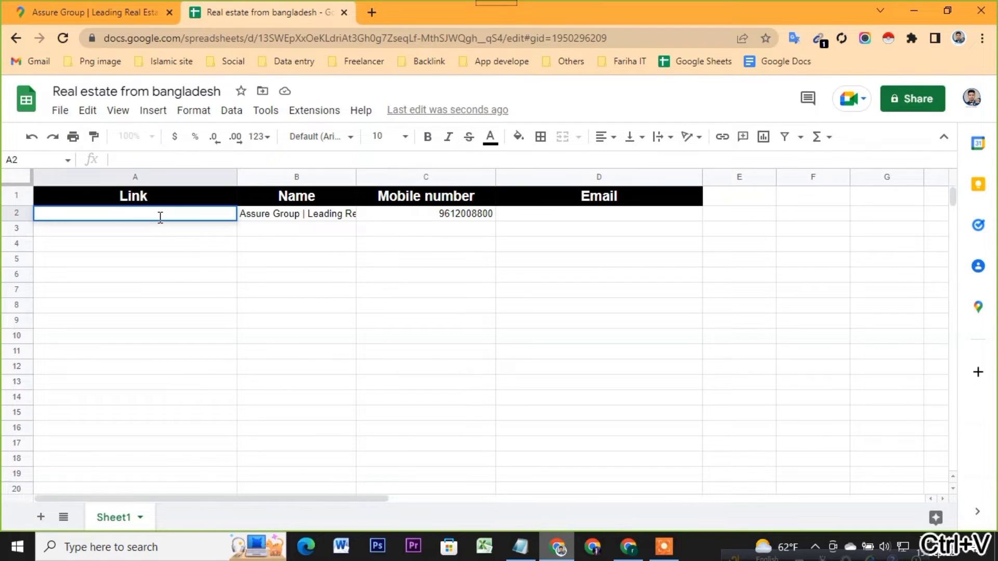
left_click(174, 291)
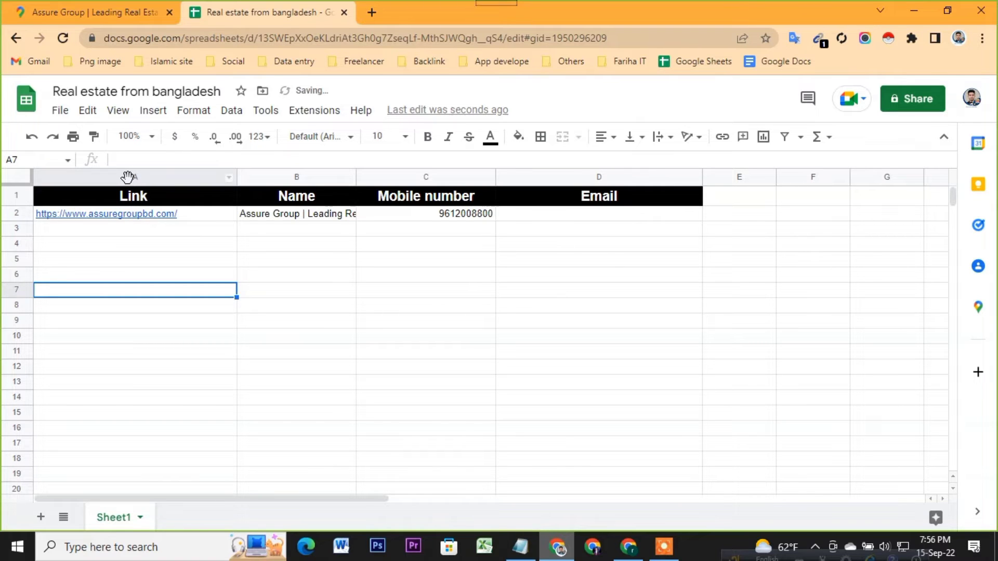
left_click(129, 179)
Step: Insert a new narrow column to the left of the Link column
right_click(129, 183)
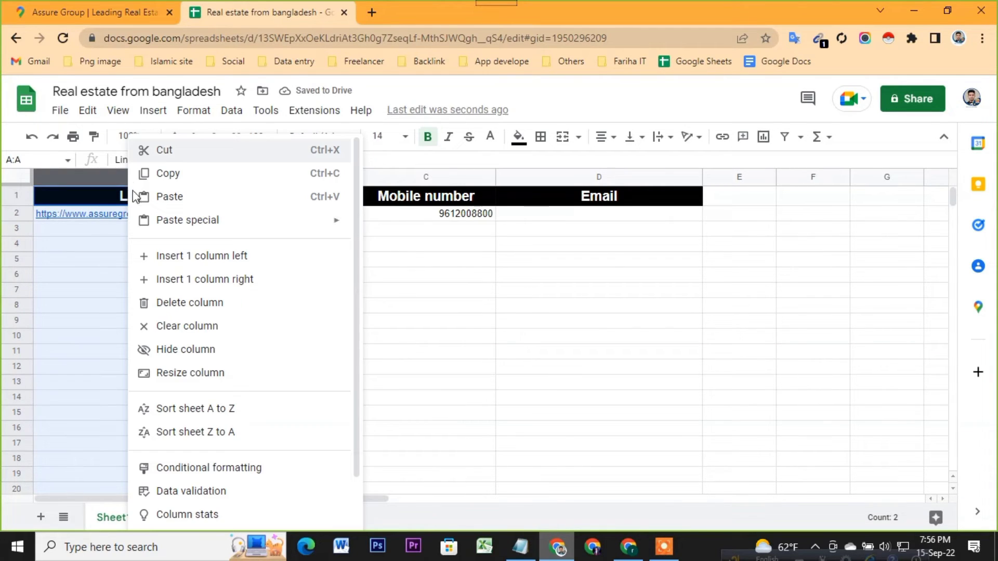
left_click(220, 258)
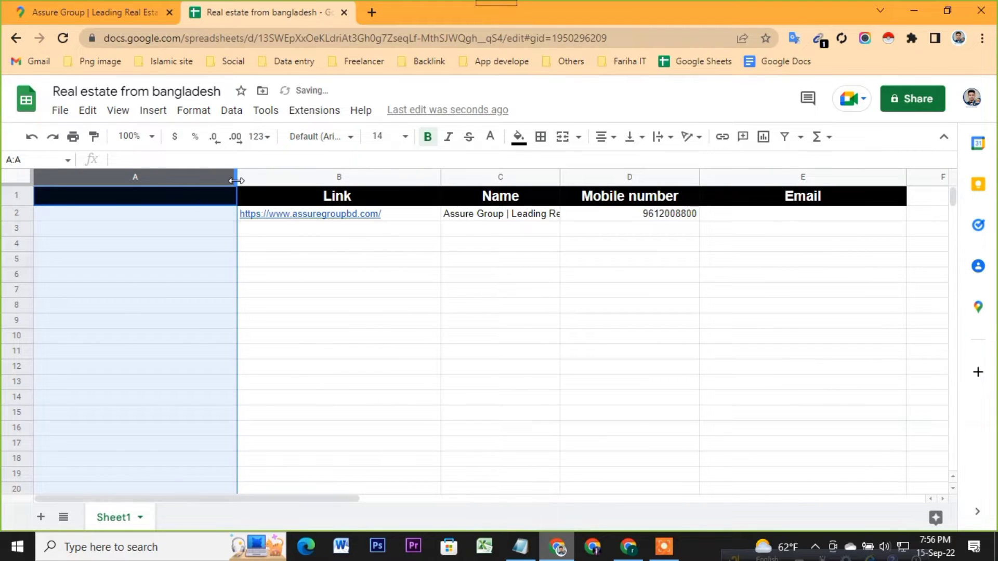
left_click_drag(237, 180, 64, 176)
left_click_drag(65, 233, 66, 232)
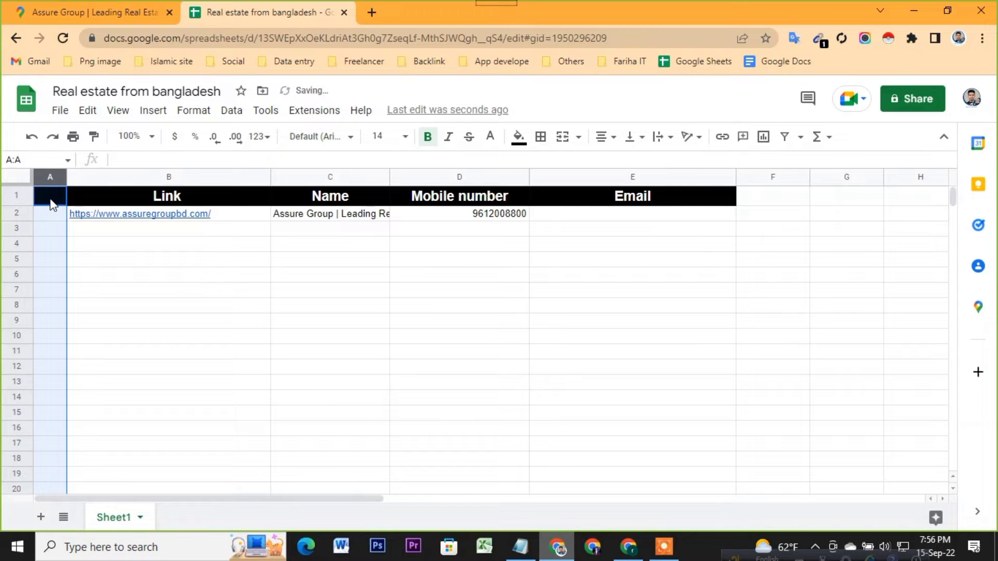
Step: Head the new column 'Si' and fill serial numbers 1 to 12 down to row 13
left_click(59, 196)
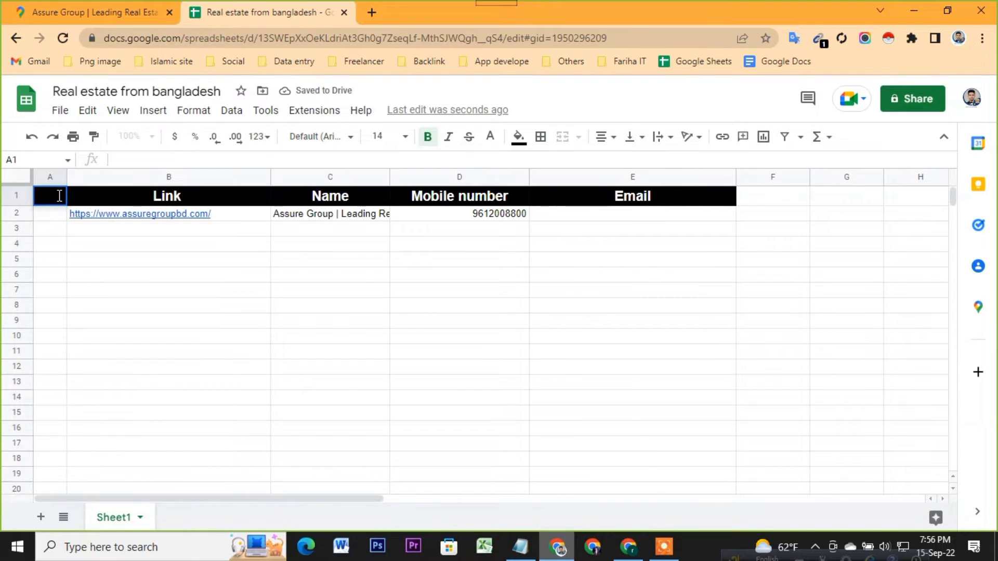
type("Si")
double_click(54, 213)
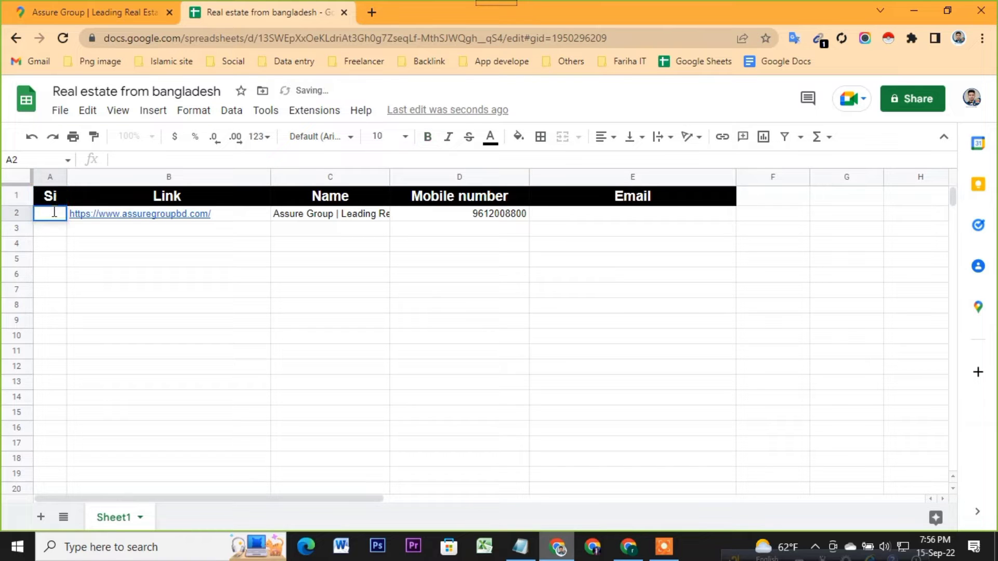
type("1")
key("Return")
type("2")
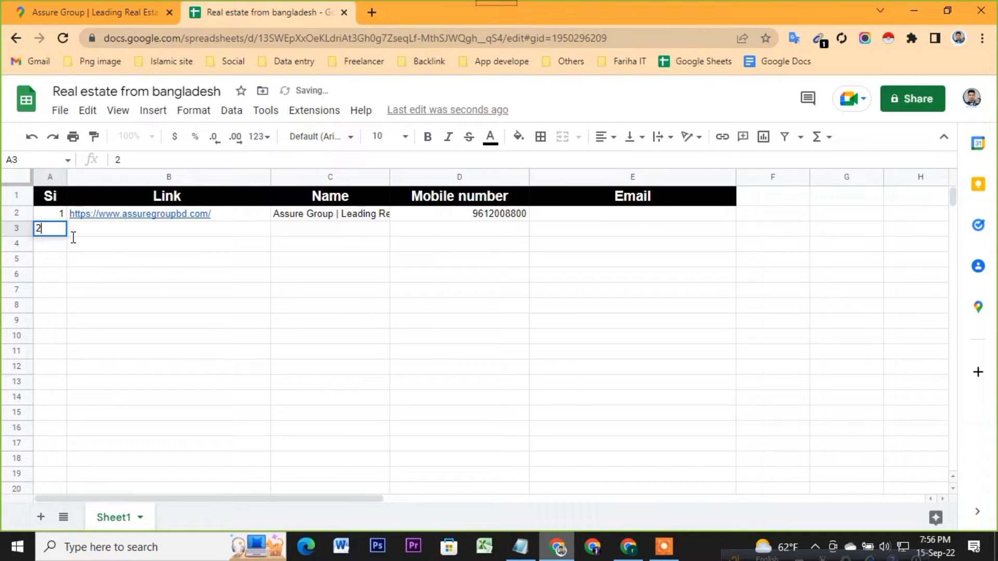
left_click(108, 248)
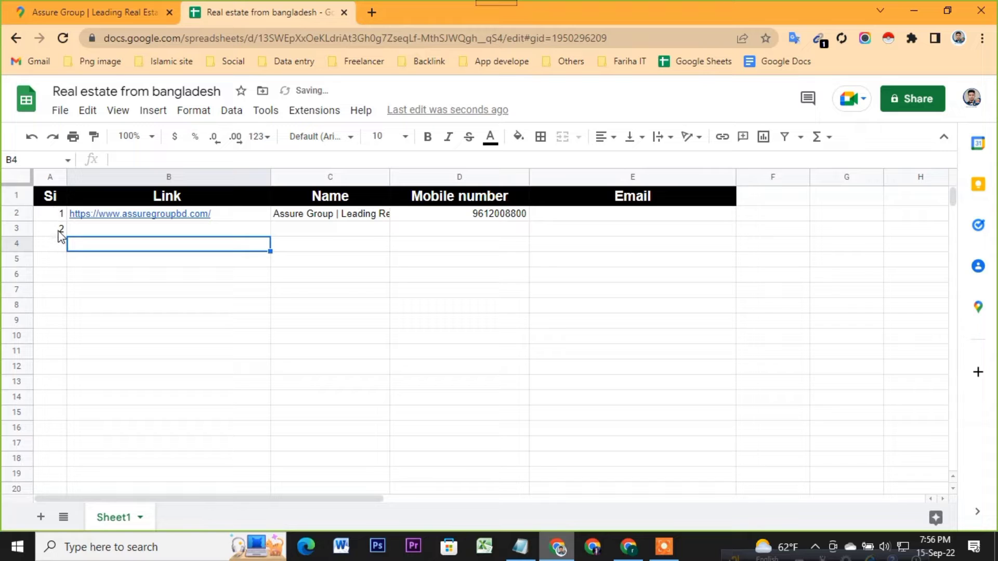
left_click_drag(52, 214, 74, 379)
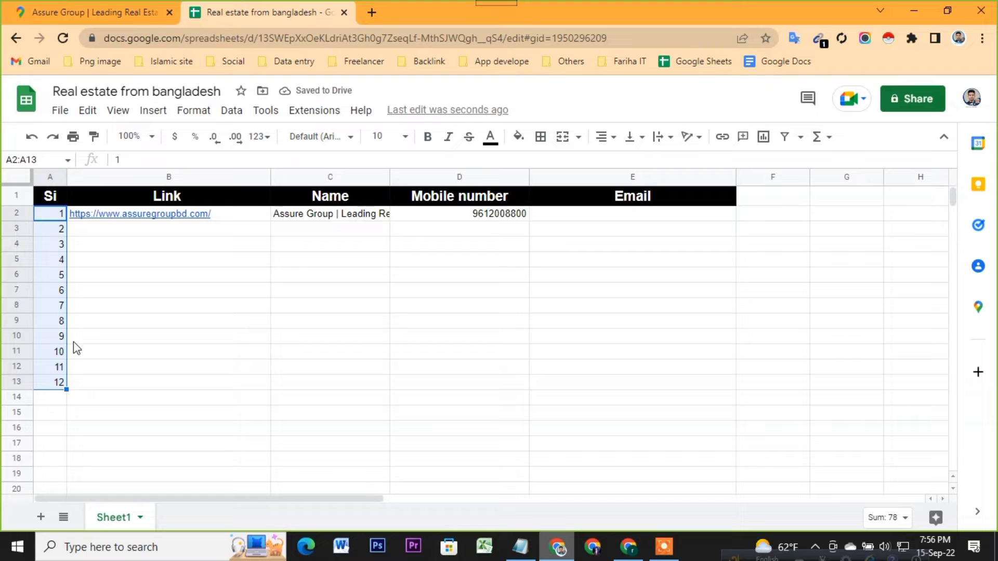
left_click(172, 297)
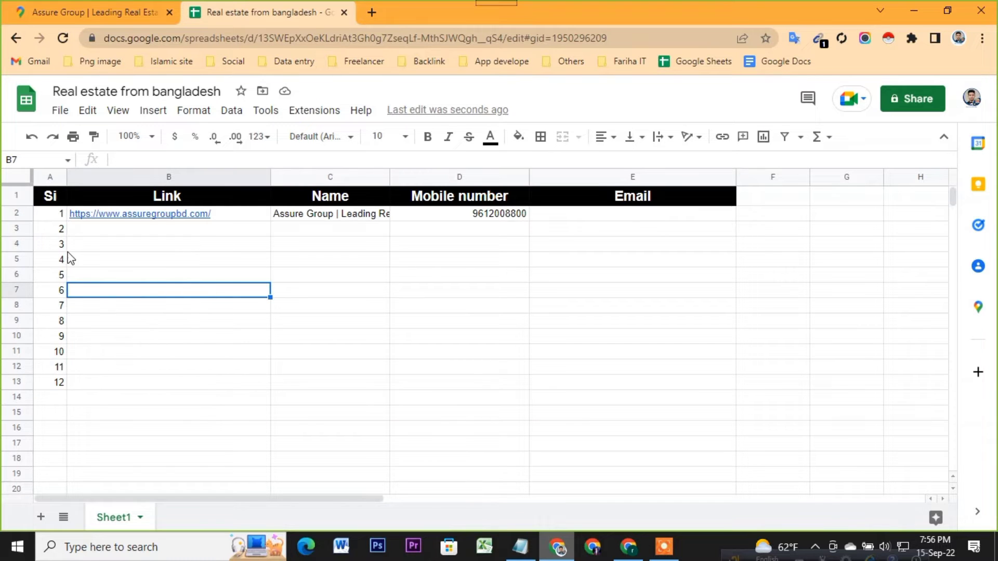
left_click(99, 14)
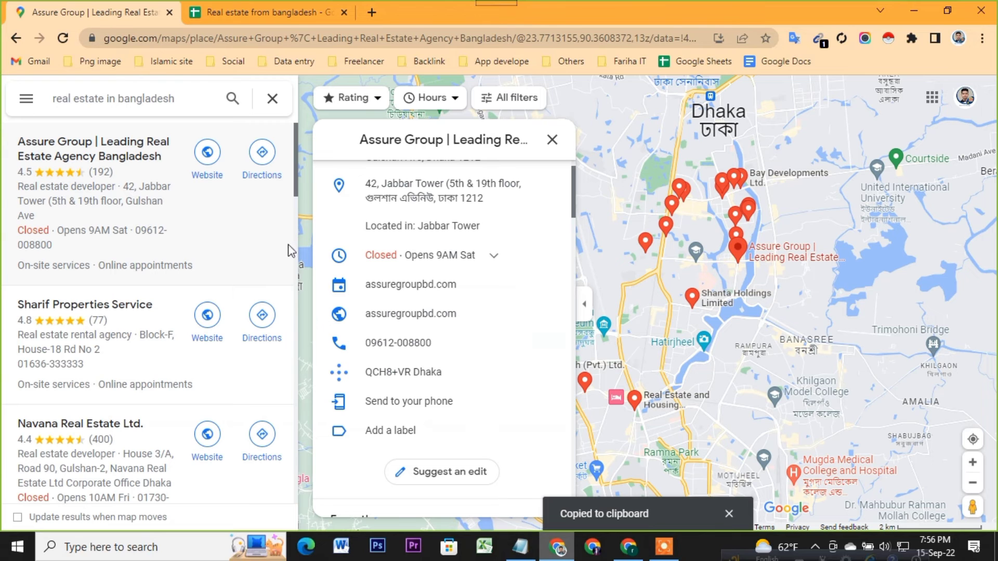
Step: Close the Assure Group place details and scroll the 'real estate in bangladesh' results to load more listings
left_click(552, 140)
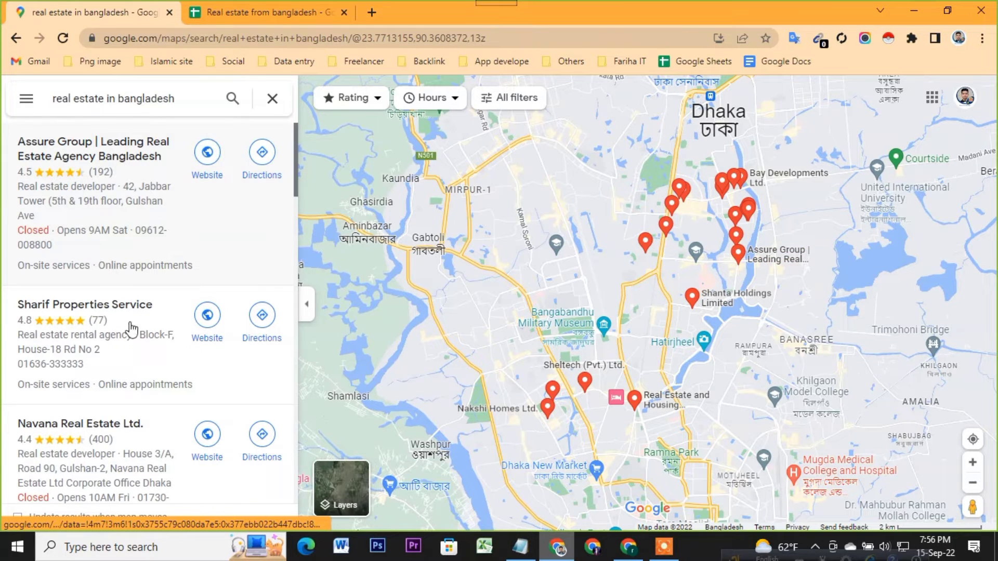
scroll(117, 259, "down", 2)
scroll(119, 263, "down", 5)
scroll(119, 263, "down", 3)
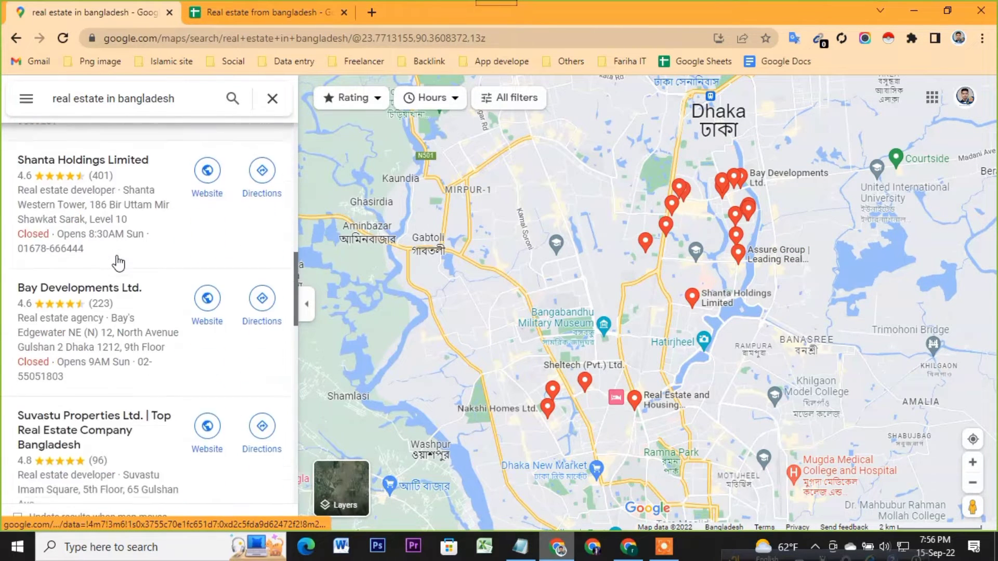
scroll(122, 264, "down", 5)
scroll(125, 268, "down", 5)
scroll(128, 273, "down", 3)
scroll(130, 276, "down", 2)
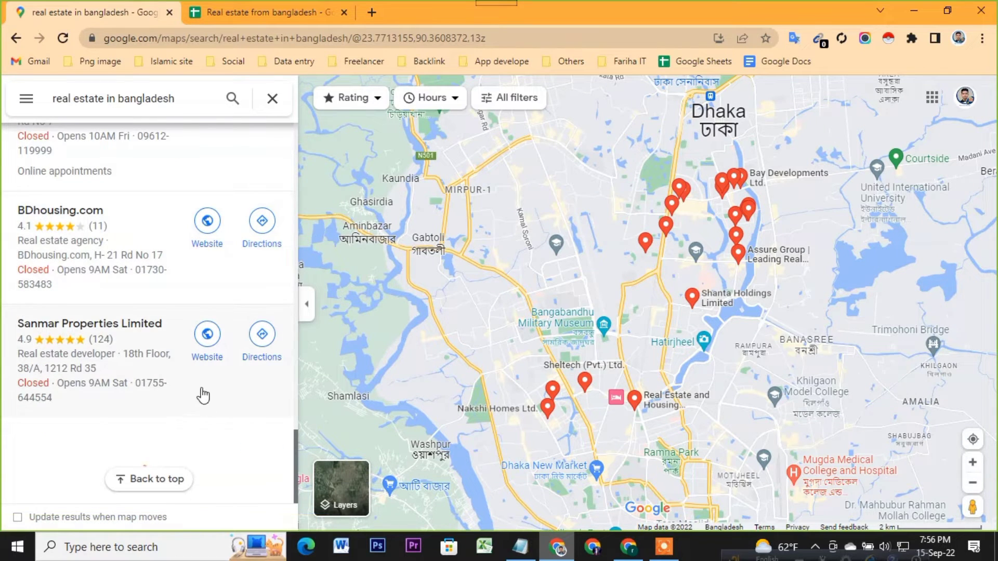
scroll(133, 373, "down", 6)
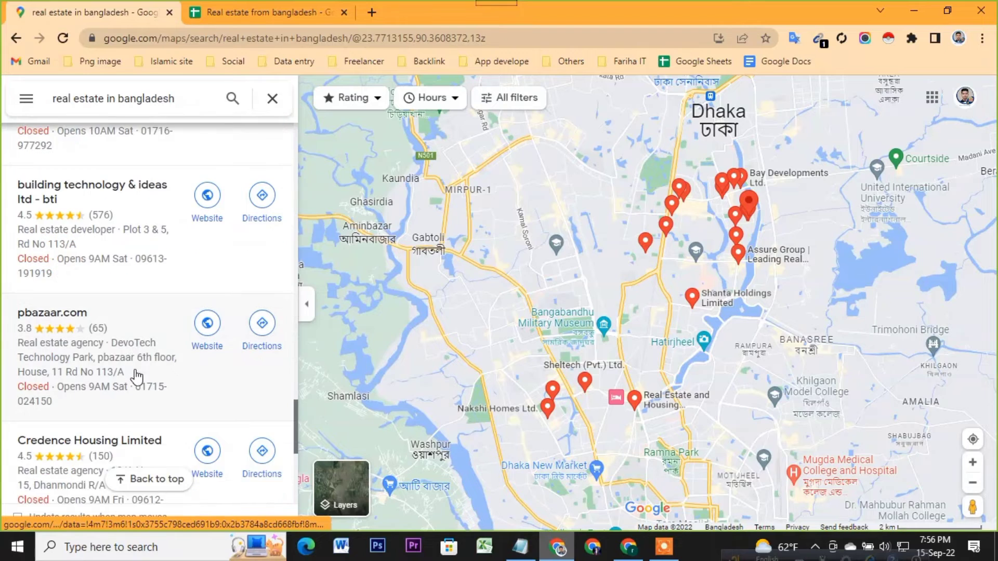
scroll(136, 373, "down", 5)
scroll(109, 358, "down", 1)
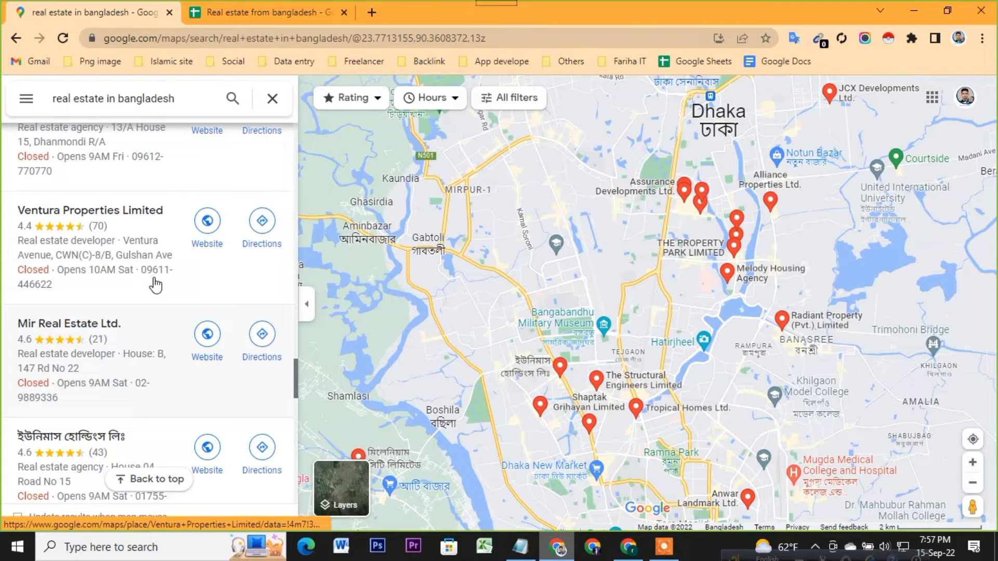
scroll(154, 281, "down", 2)
scroll(166, 265, "down", 4)
scroll(182, 251, "down", 1)
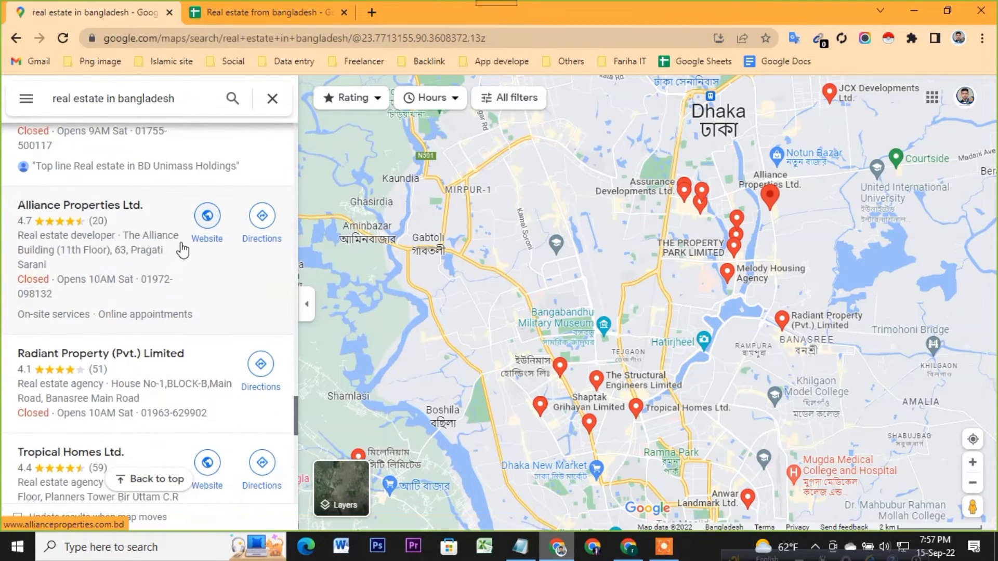
scroll(177, 248, "up", 1)
scroll(175, 247, "up", 5)
scroll(171, 245, "up", 4)
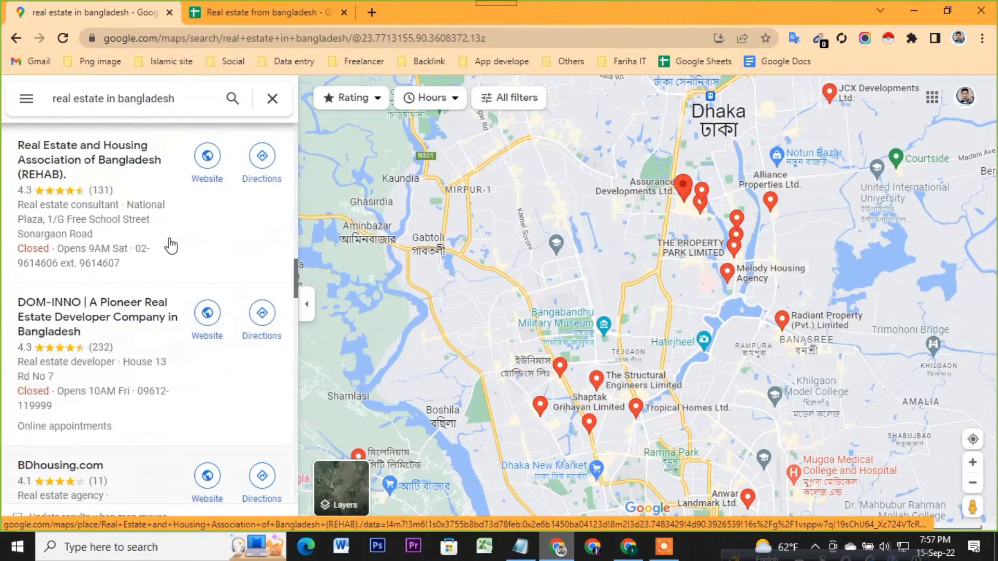
scroll(171, 245, "up", 3)
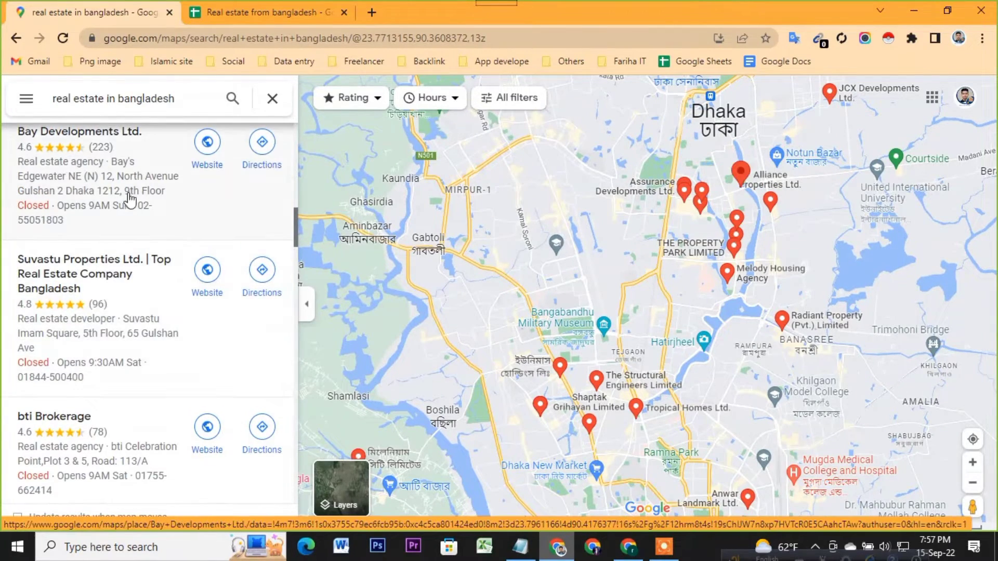
scroll(130, 260, "up", 4)
scroll(71, 278, "up", 3)
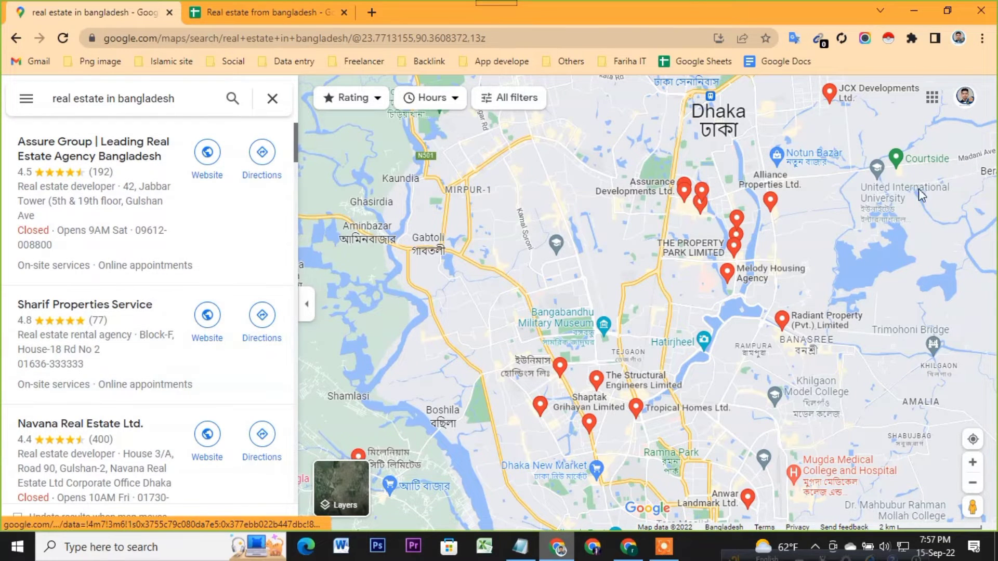
Step: Run Instant Data Scraper on the Maps results and confirm it collected 28 rows
left_click(889, 37)
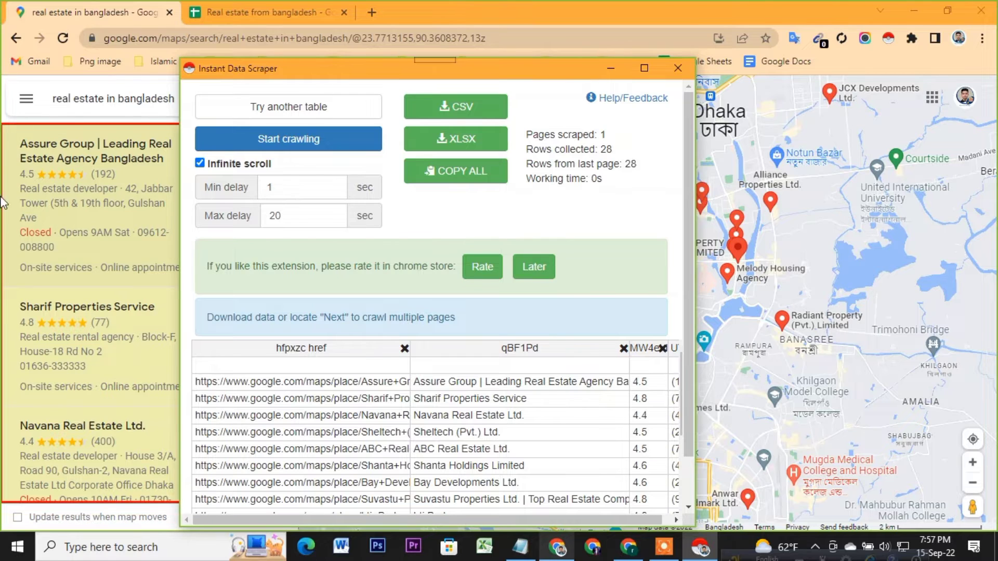
scroll(65, 330, "down", 1)
scroll(65, 330, "down", 5)
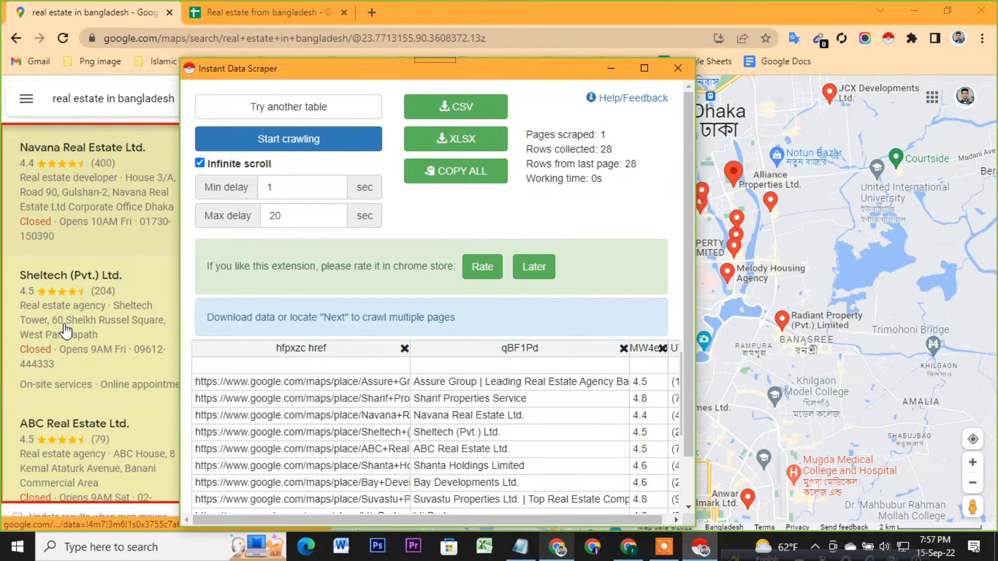
scroll(65, 331, "down", 5)
scroll(65, 330, "down", 5)
scroll(65, 331, "down", 5)
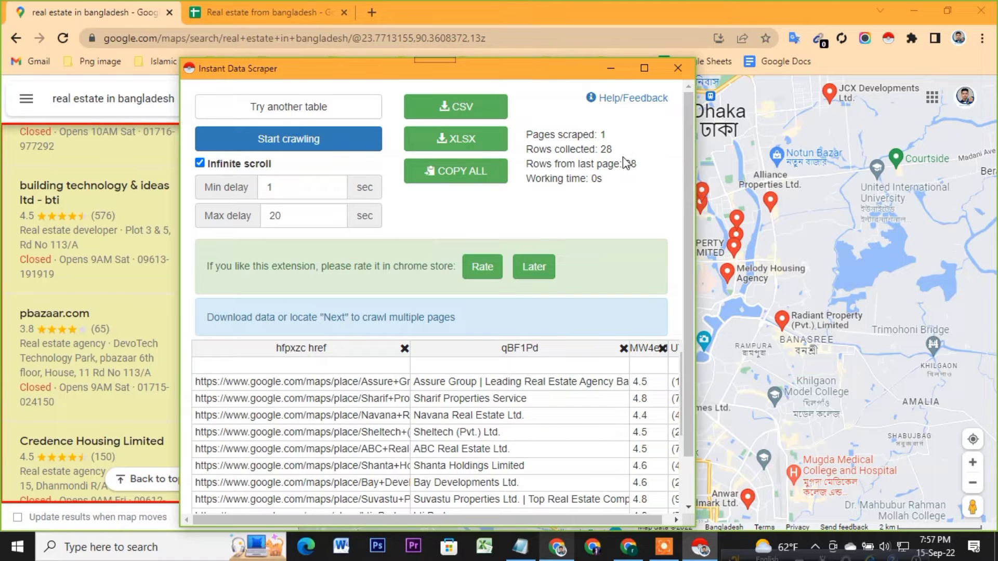
double_click(602, 150)
scroll(49, 302, "down", 3)
scroll(49, 301, "down", 5)
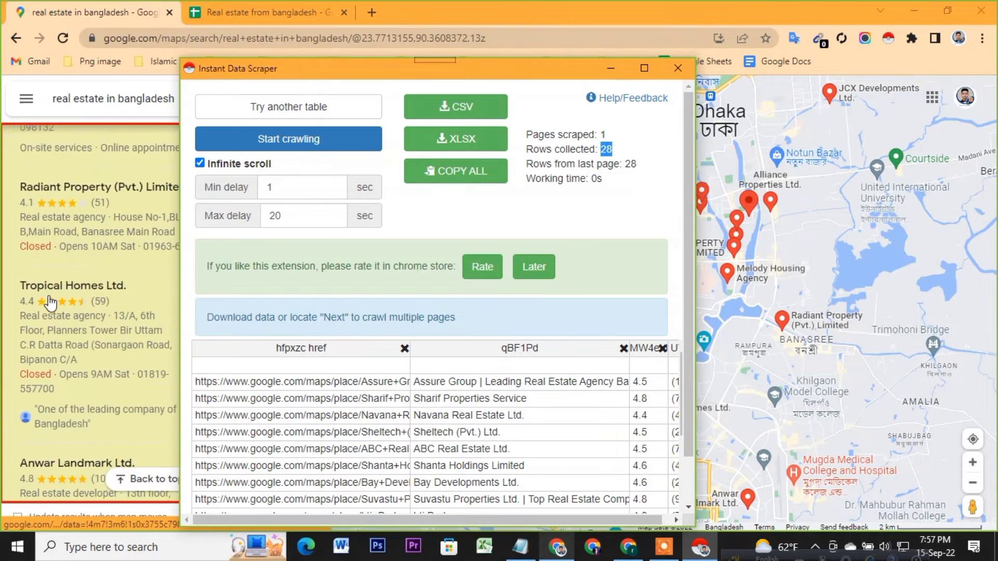
scroll(50, 301, "down", 5)
scroll(49, 301, "down", 2)
scroll(49, 302, "down", 1)
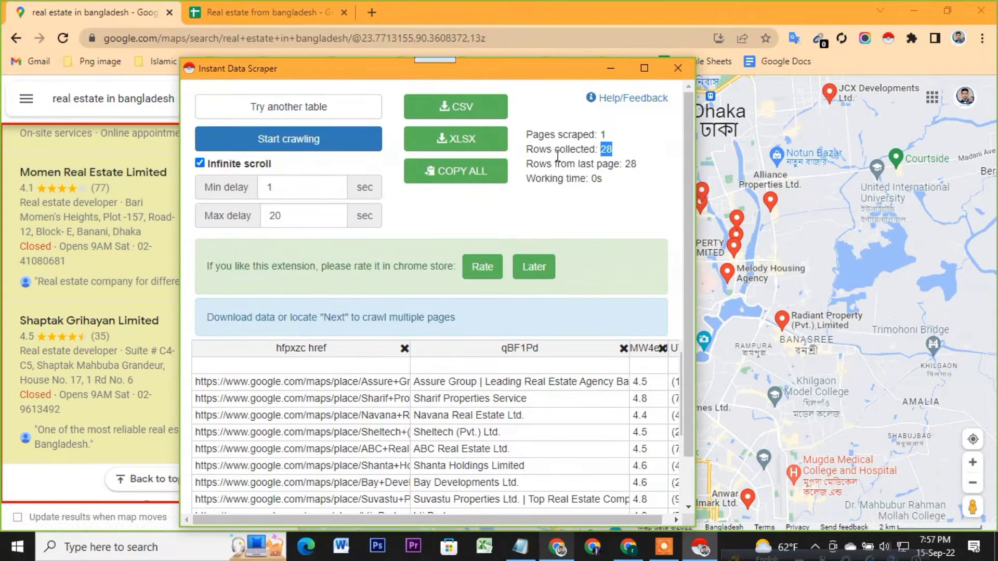
scroll(332, 364, "down", 2)
scroll(332, 364, "down", 2)
scroll(436, 225, "up", 3)
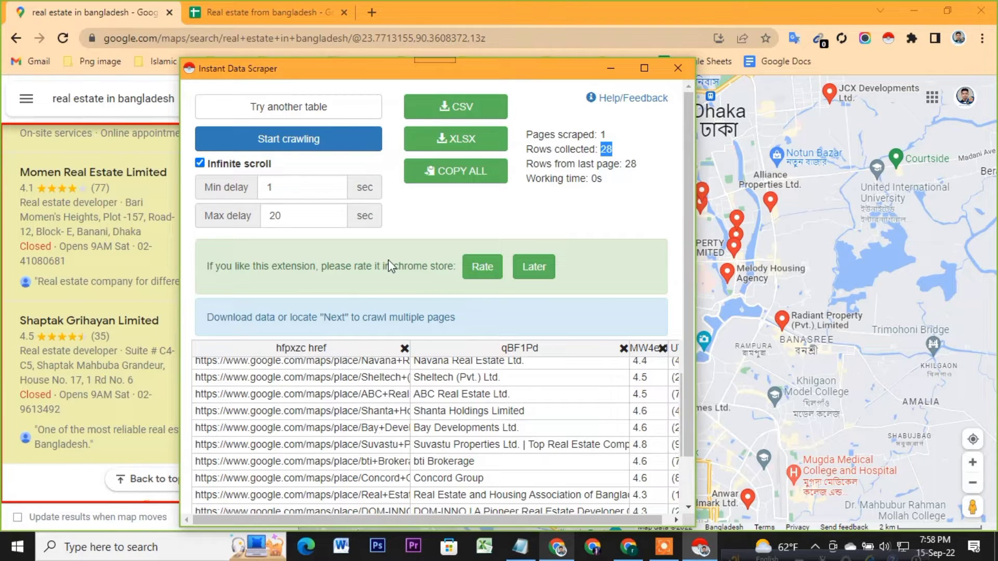
Step: Copy all 28 scraped rows to the clipboard and close the scraper window
left_click(456, 172)
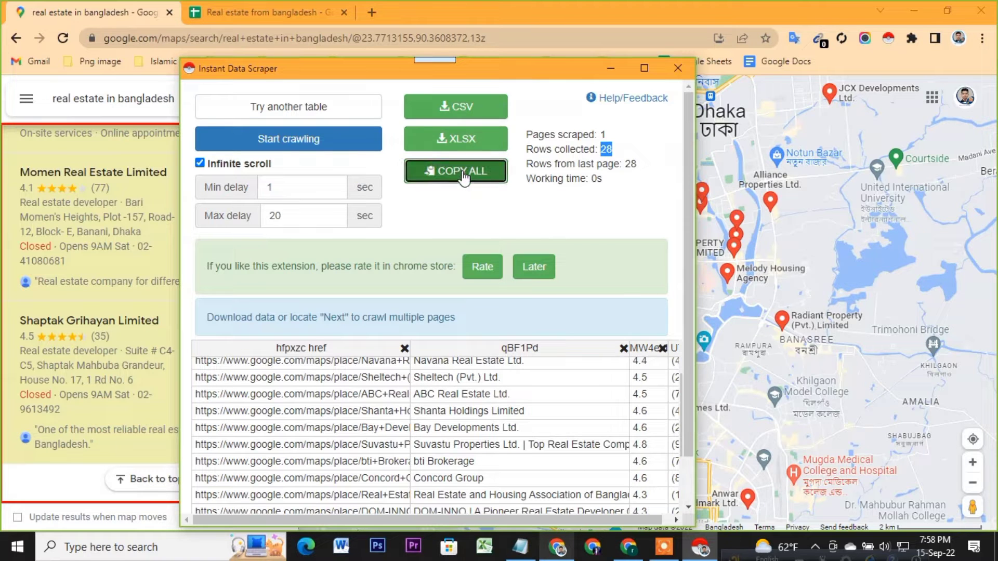
scroll(431, 415, "down", 2)
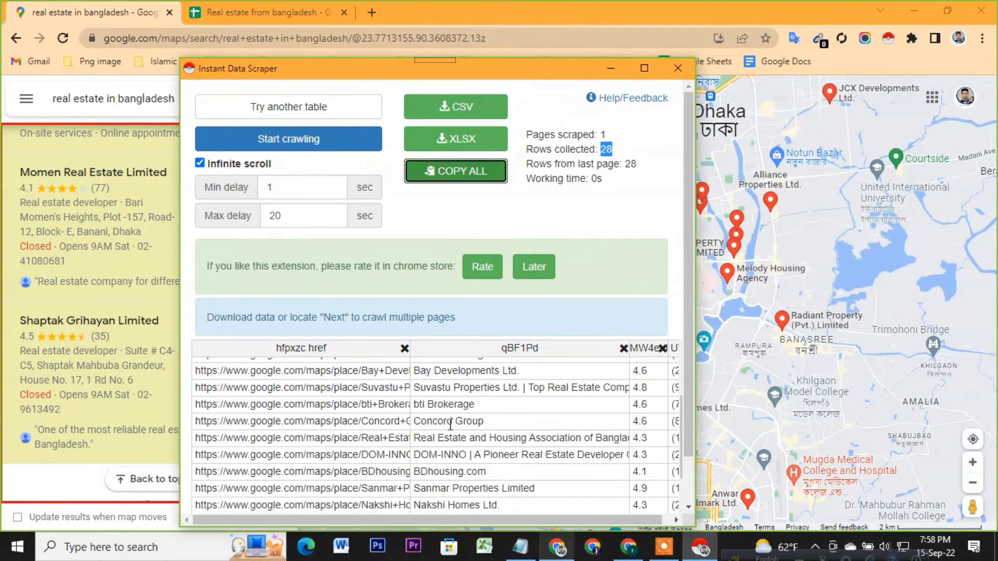
scroll(467, 381, "down", 3)
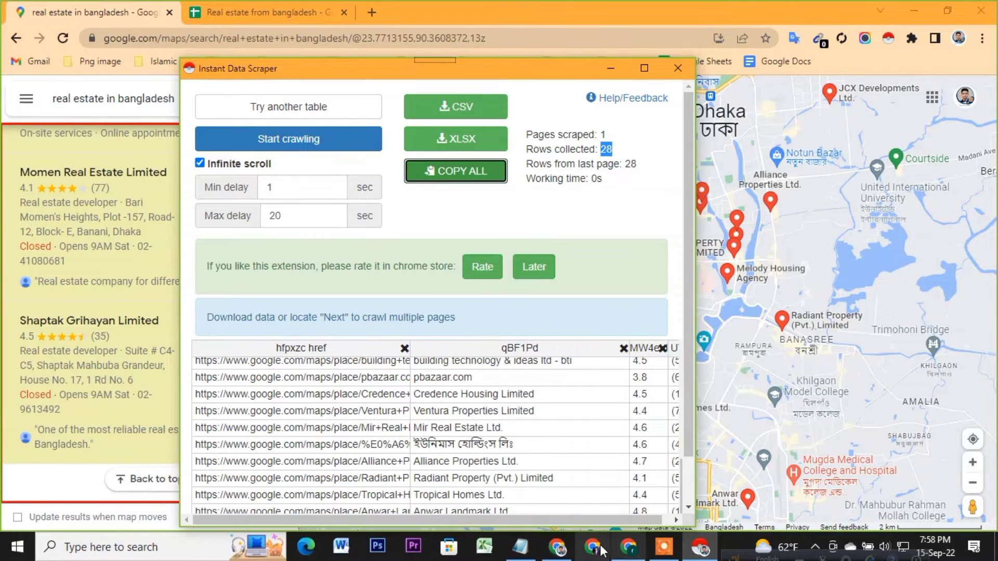
left_click(678, 68)
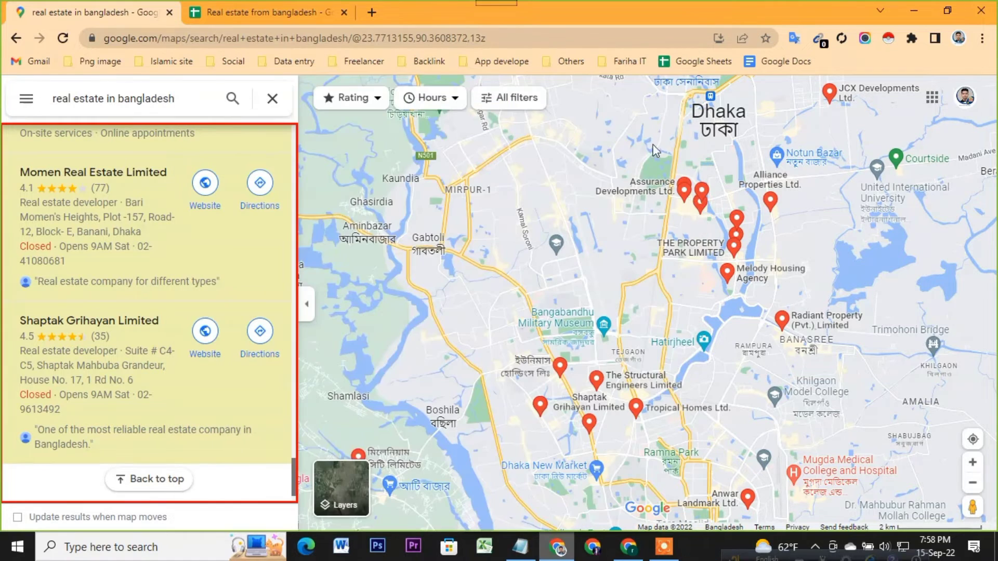
Step: Add a new empty Sheet2 to the 'Real estate from bangladesh' spreadsheet
left_click(244, 12)
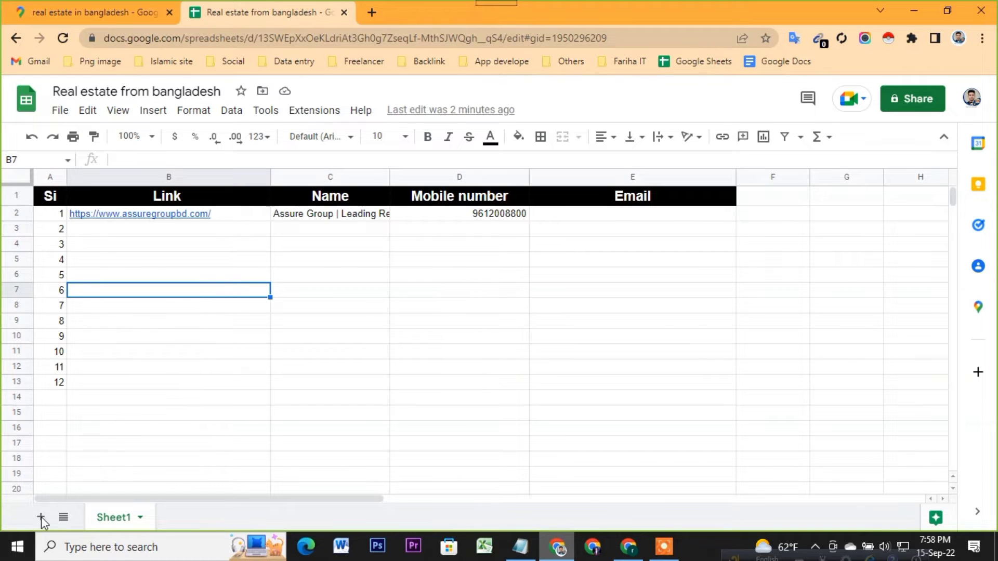
left_click(41, 517)
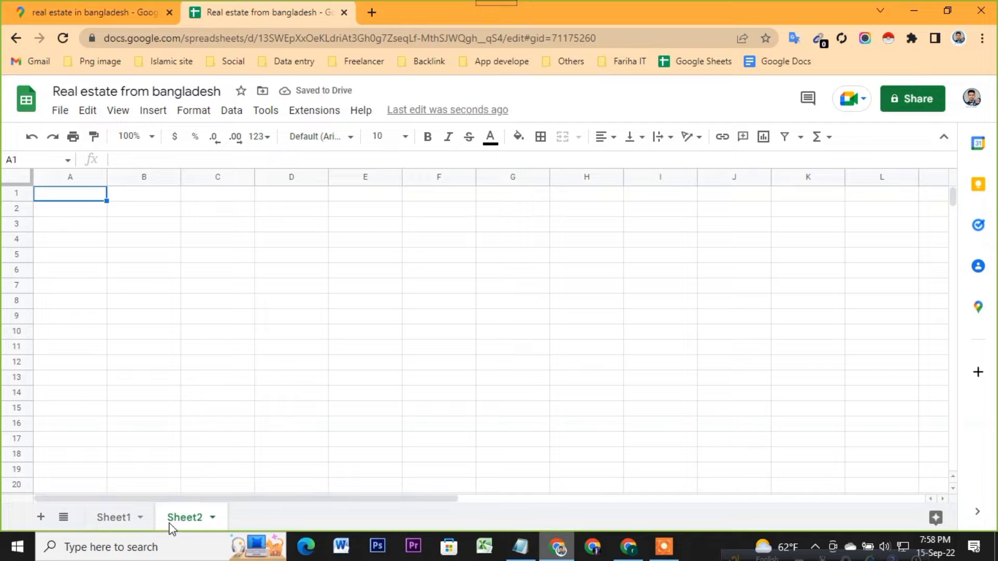
Step: Paste the scraped Maps listings into Sheet2 and inspect the listing links in A3 and A10
key("ctrl+v")
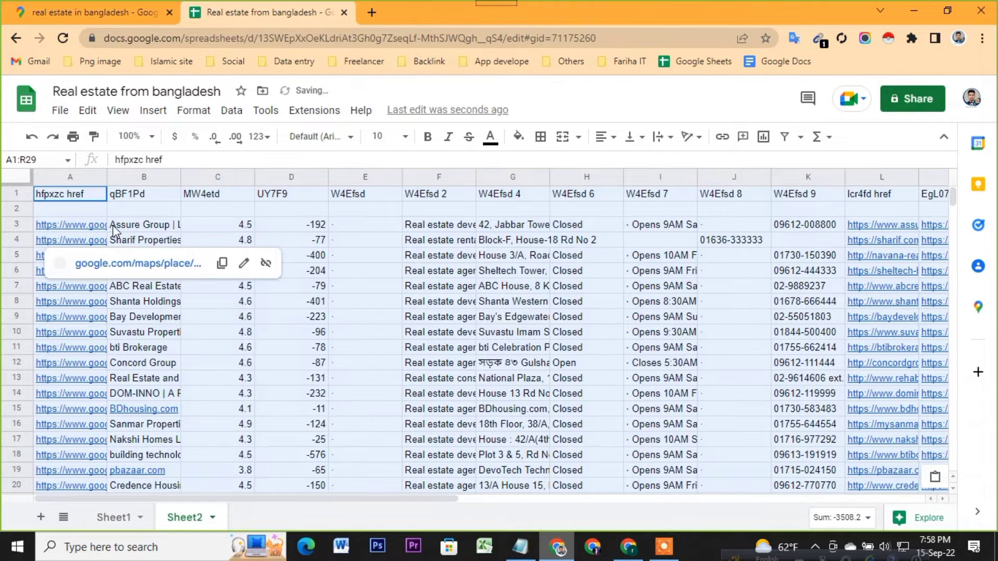
left_click(123, 207)
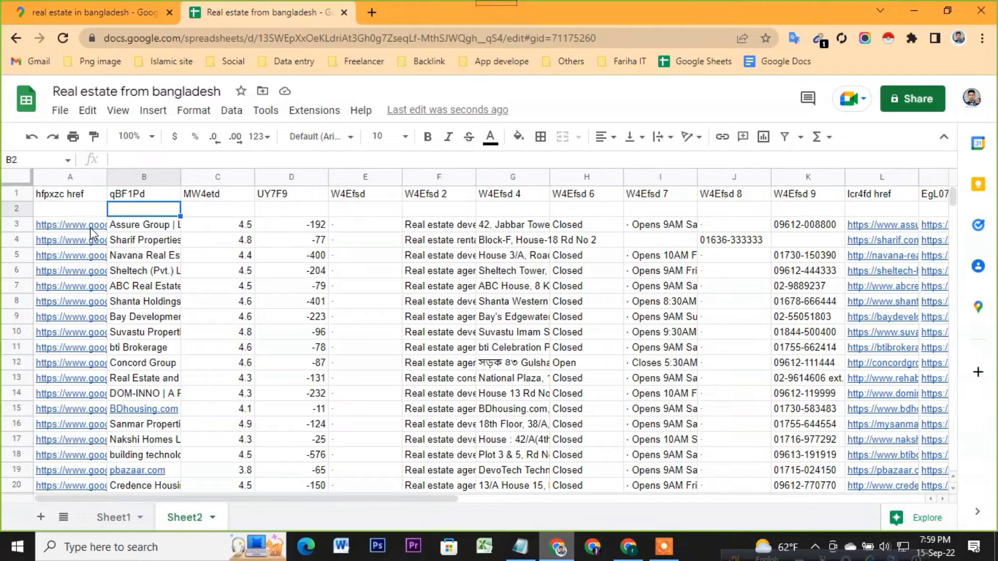
left_click(95, 229)
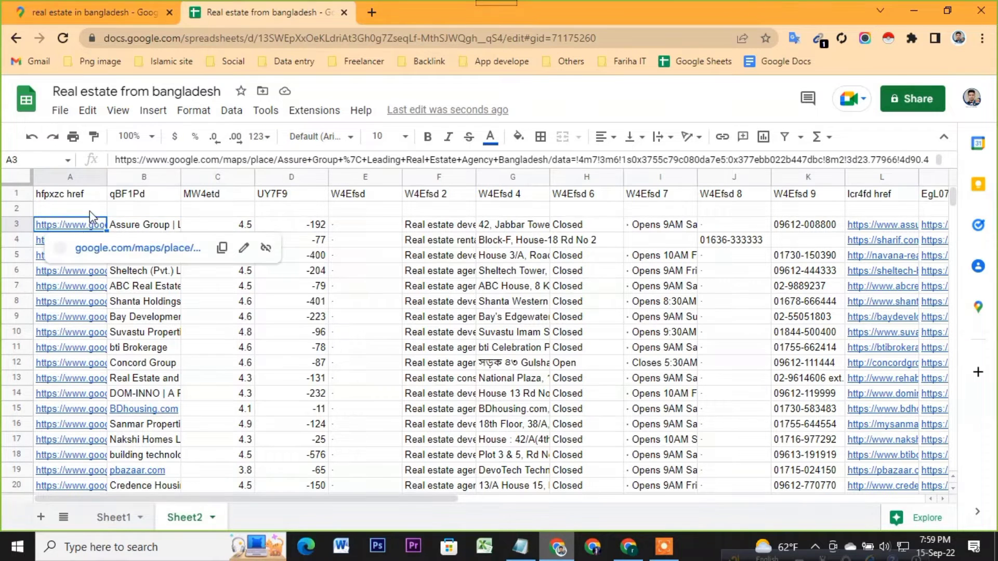
left_click(58, 335)
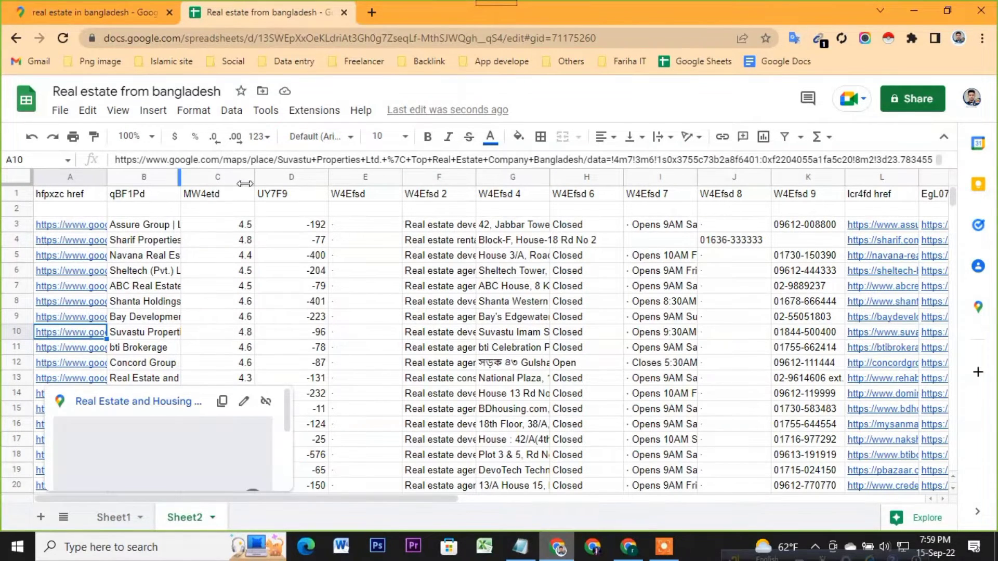
Step: Widen column B to show full company names, check the -223 value in D9, and return to Maps
left_click_drag(245, 183, 297, 180)
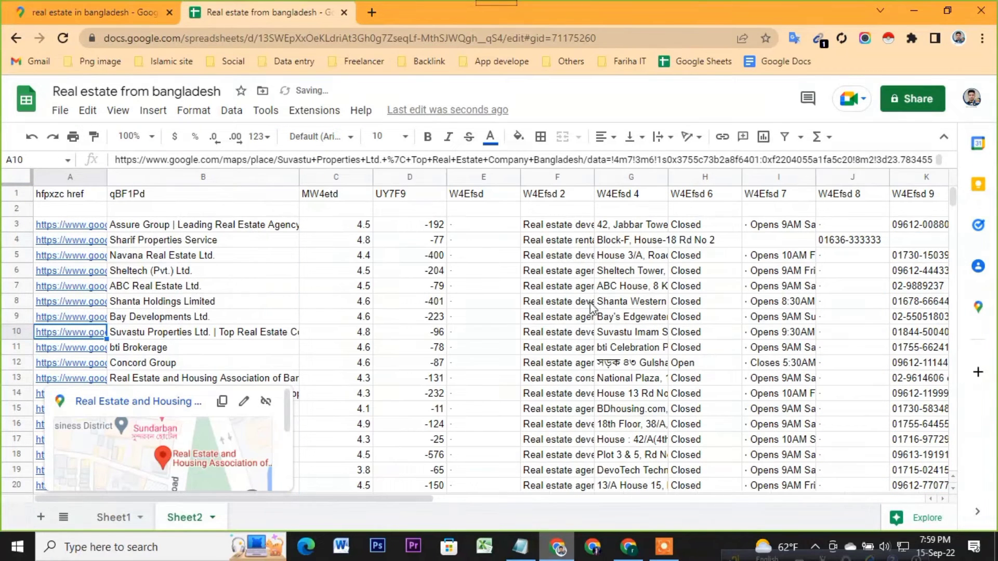
left_click(413, 318)
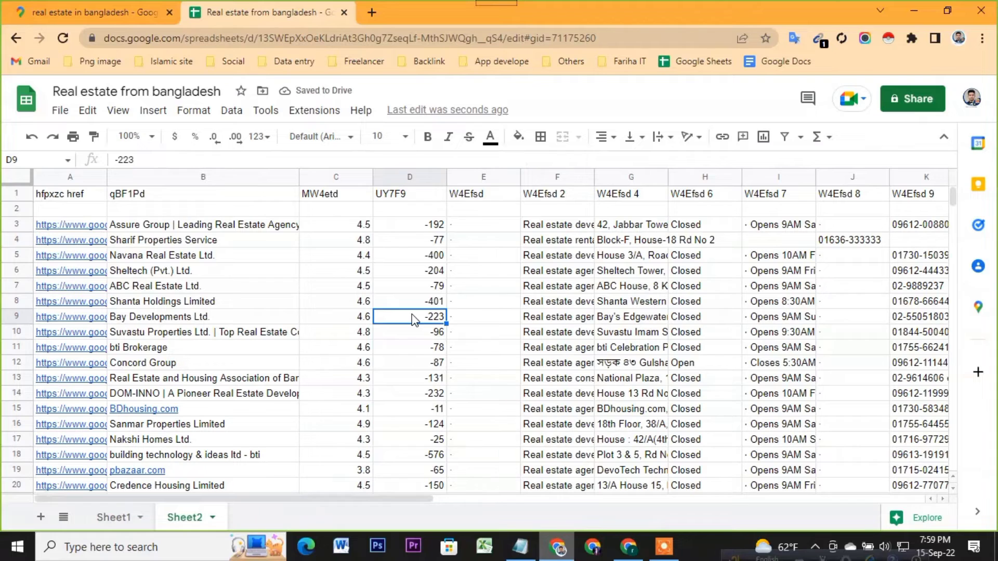
left_click(80, 12)
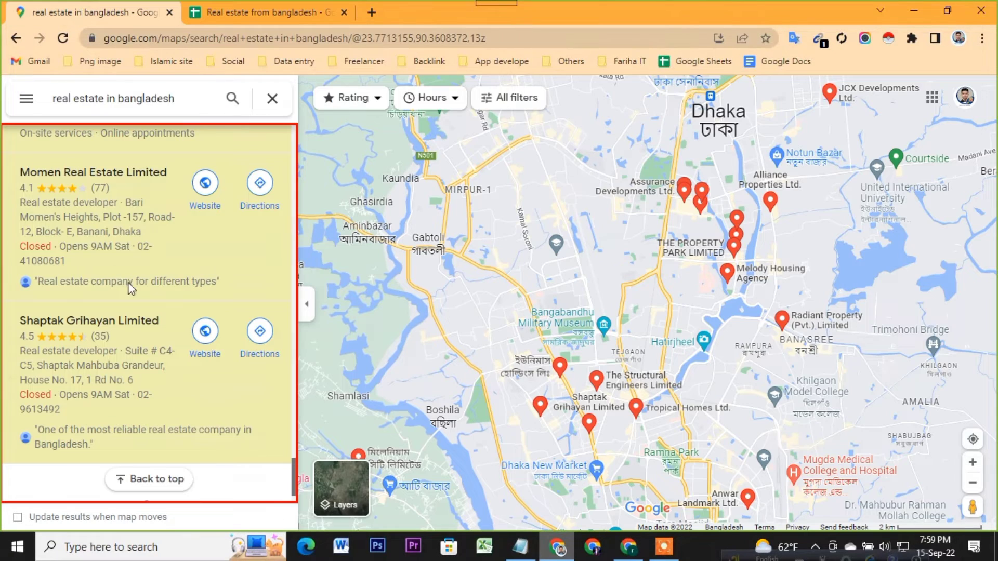
scroll(118, 265, "up", 5)
scroll(116, 255, "up", 5)
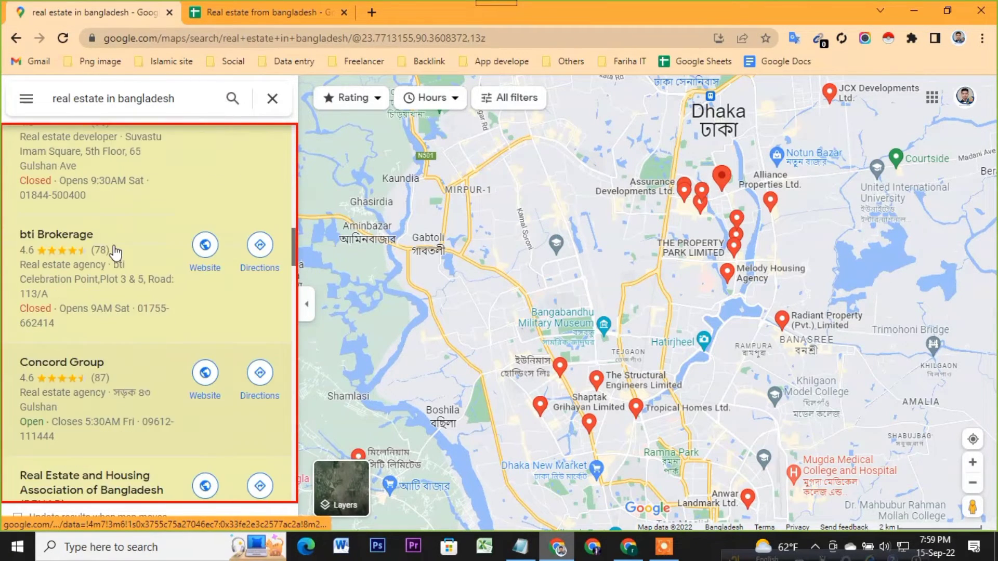
scroll(122, 234, "up", 5)
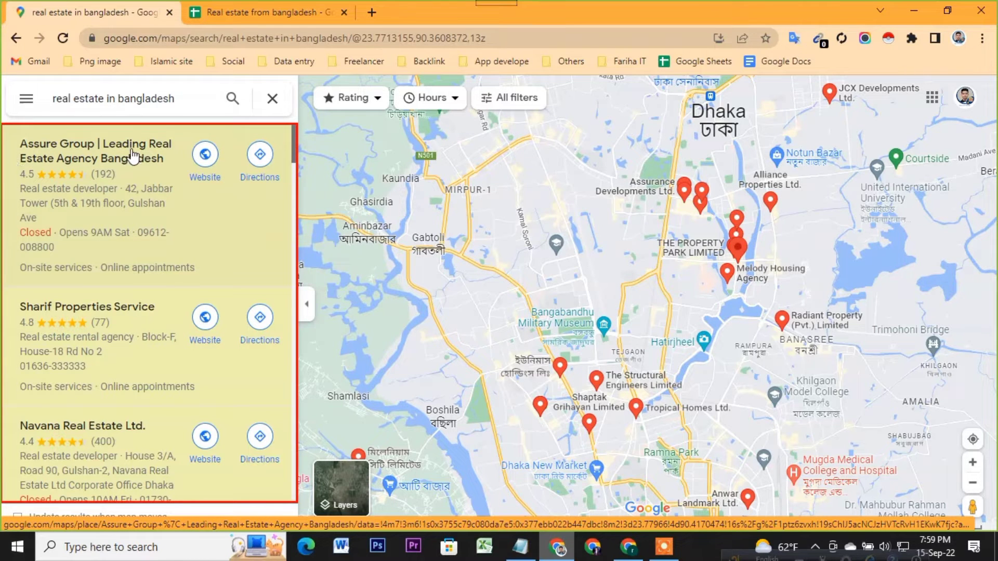
Step: Compare the company names in B3 and B4, including Sharif Properties Service, against the Maps listings
left_click(242, 24)
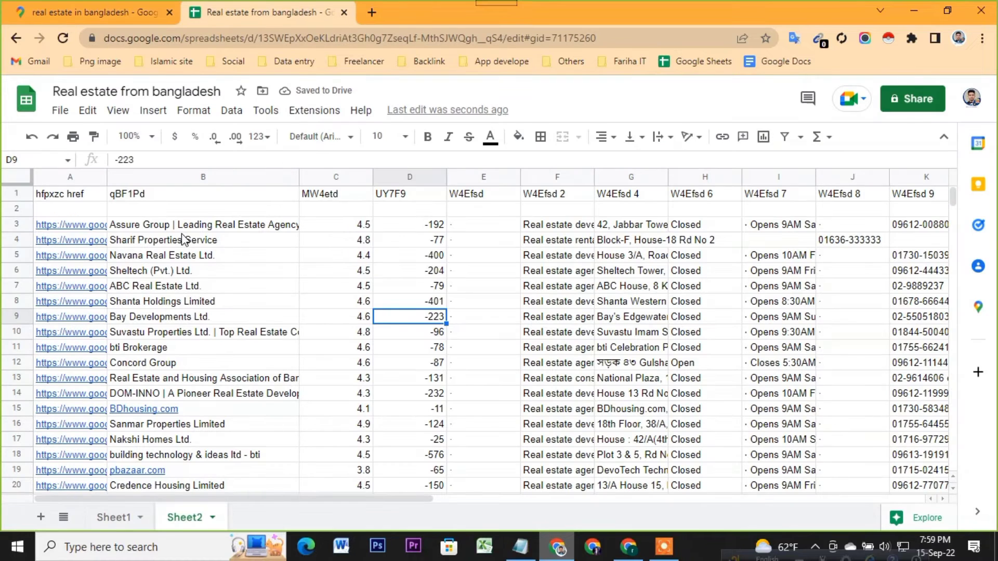
left_click(212, 224)
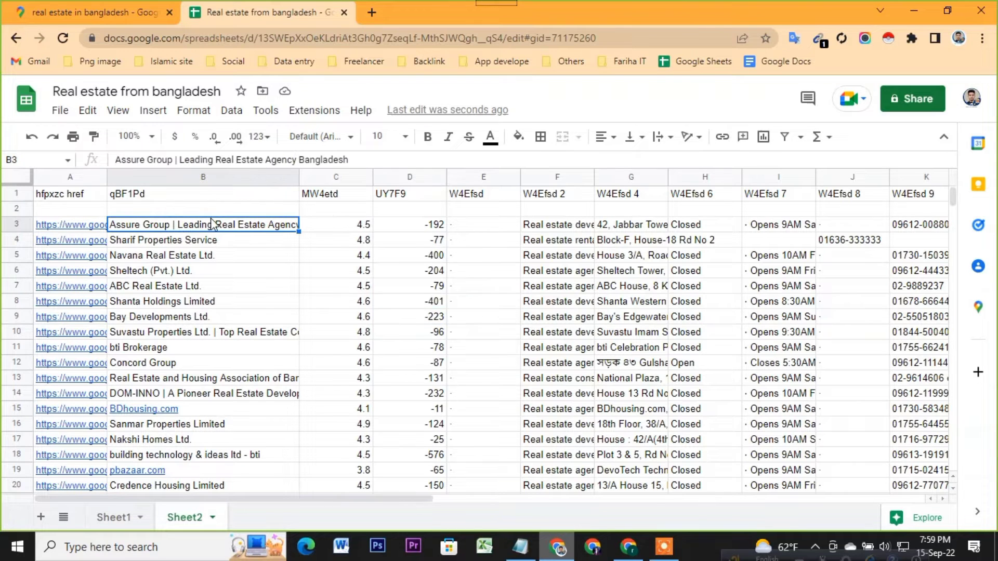
left_click(196, 243)
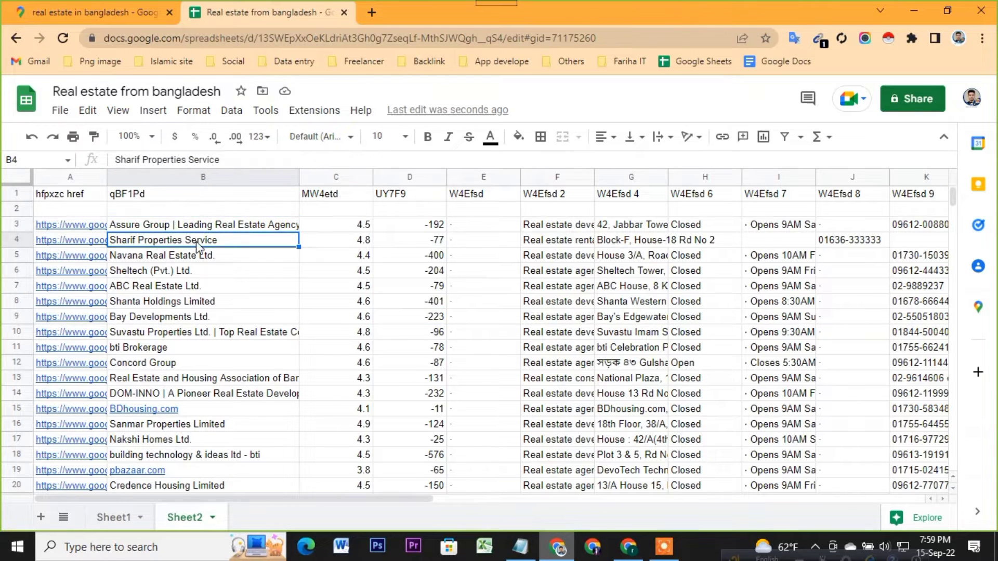
left_click(121, 21)
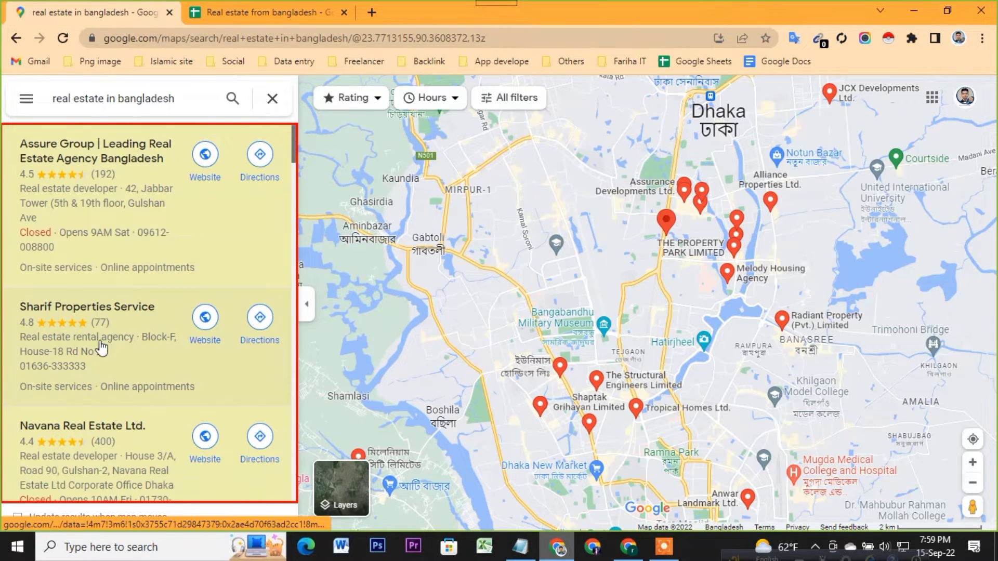
left_click(248, 15)
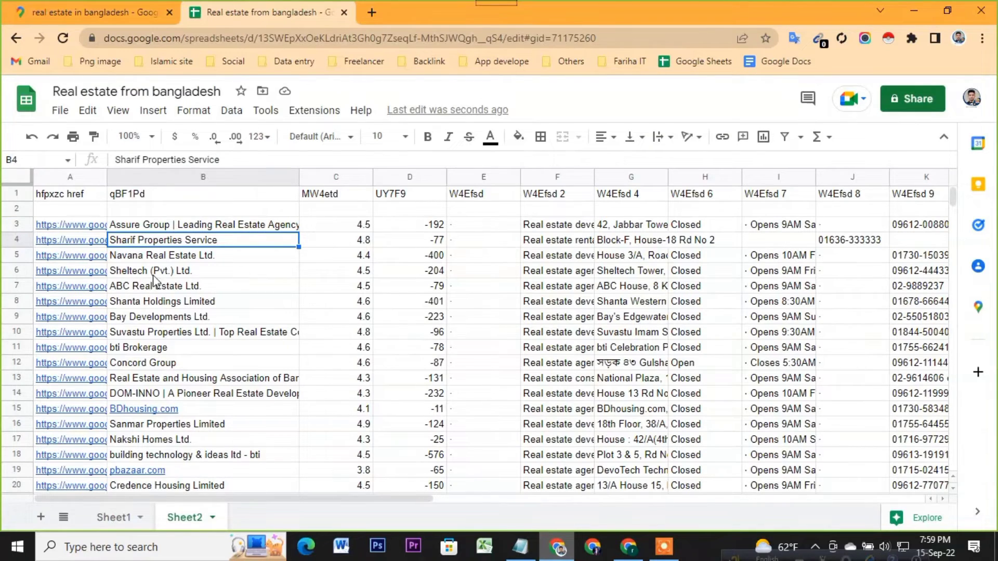
Step: Rename header A1 from 'hfpxzc href' to 'Source link' and B1 from 'qBF1Pd' to 'Name'
double_click(95, 198)
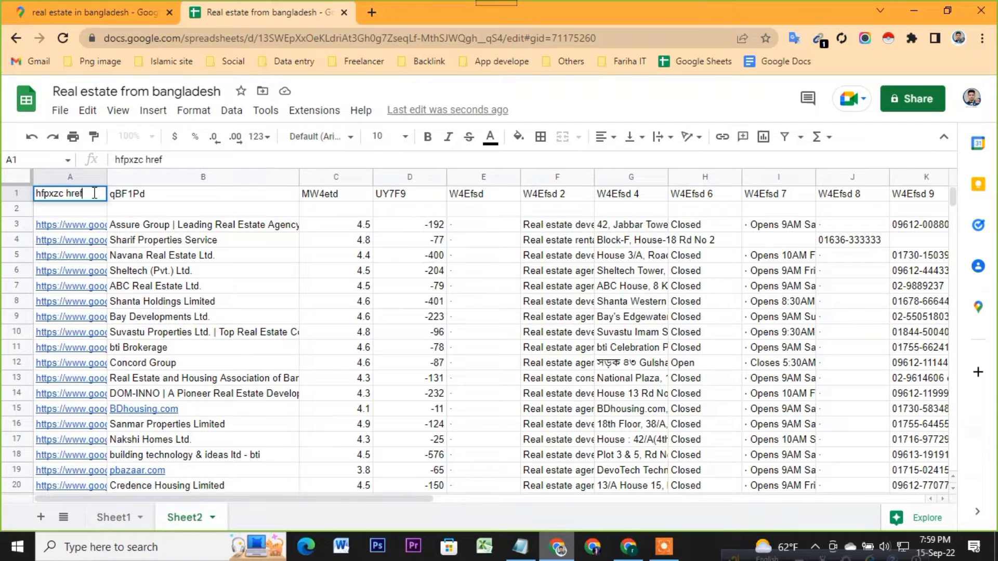
triple_click(29, 194)
type("S")
type("ource link")
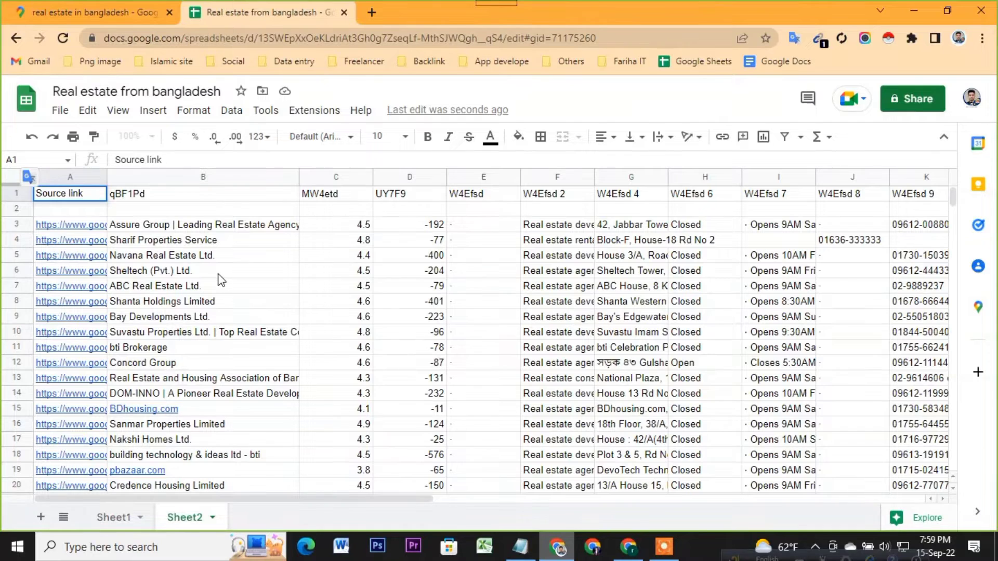
left_click(156, 193)
double_click(115, 194)
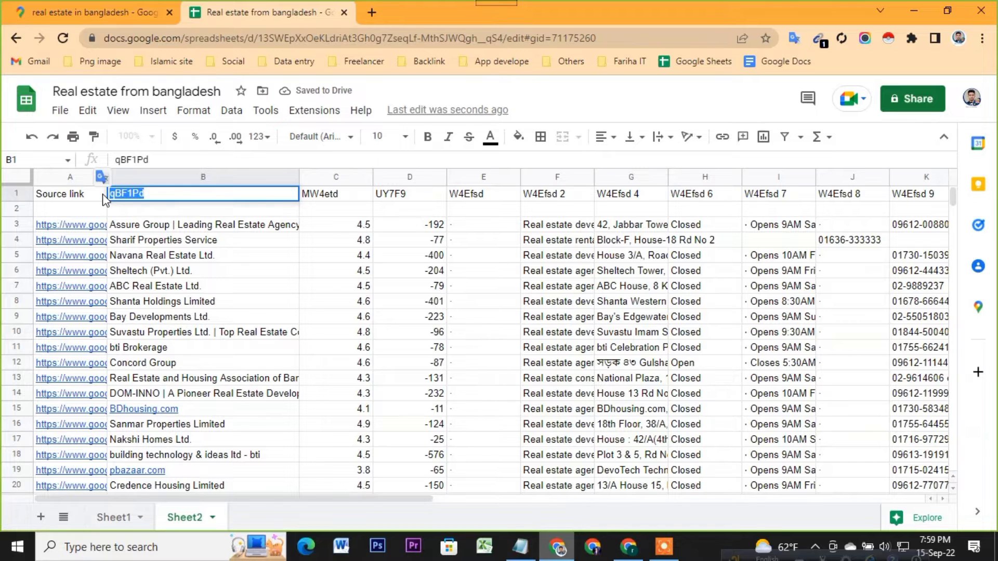
type("Name")
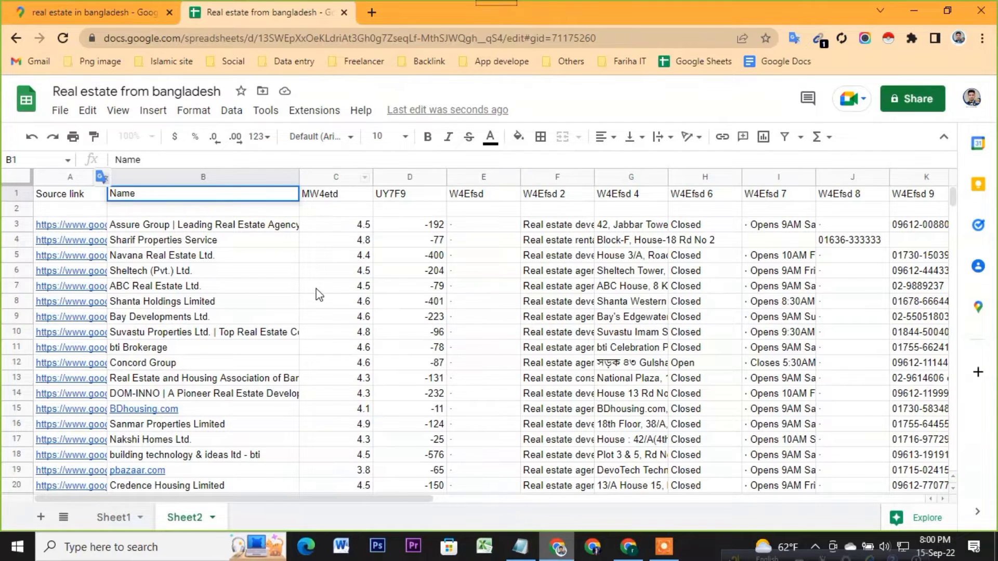
left_click(353, 286)
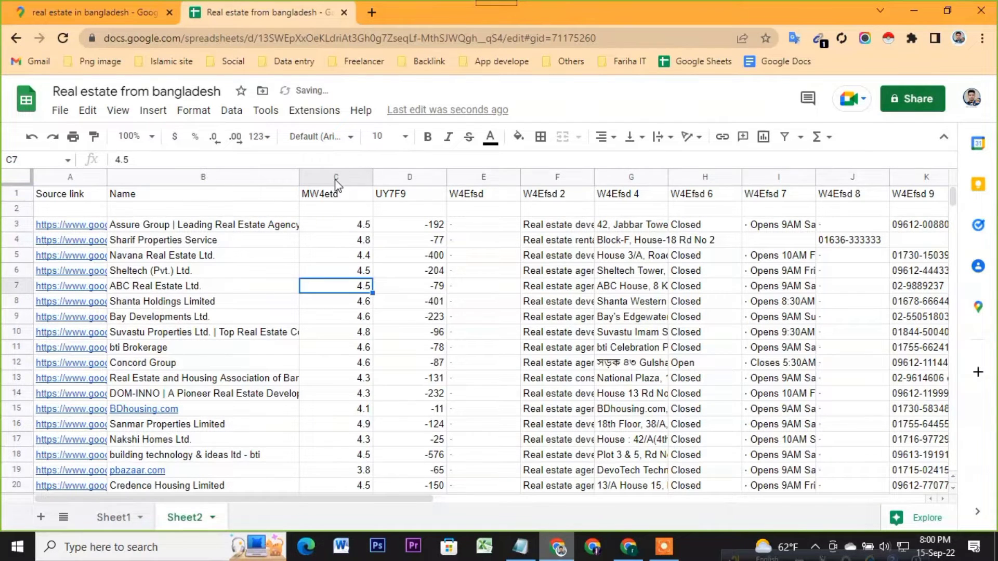
Step: Delete the MW4etd, UY7F9, W4Efsd and W4Efsd 2 columns from Sheet2
left_click(329, 179)
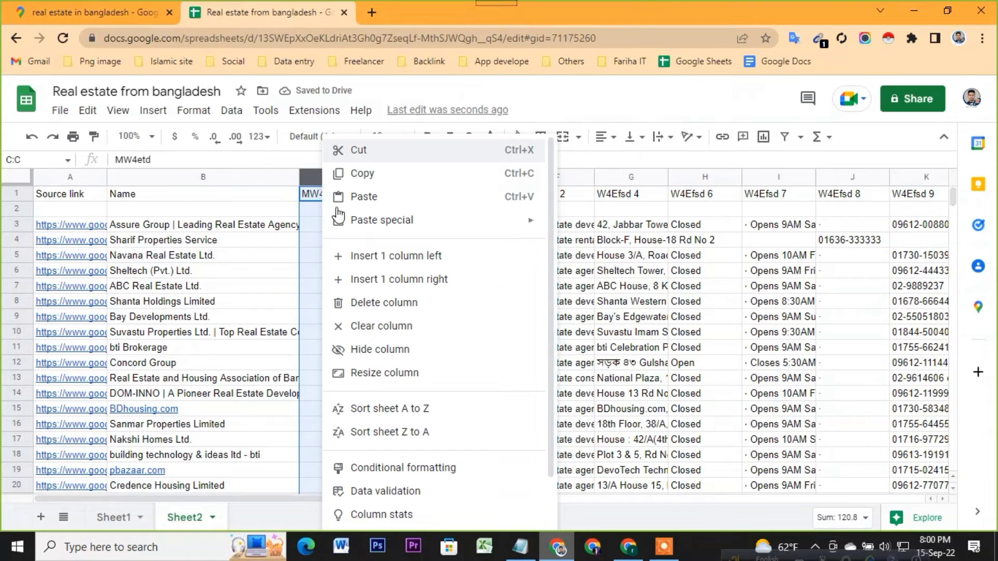
left_click(378, 307)
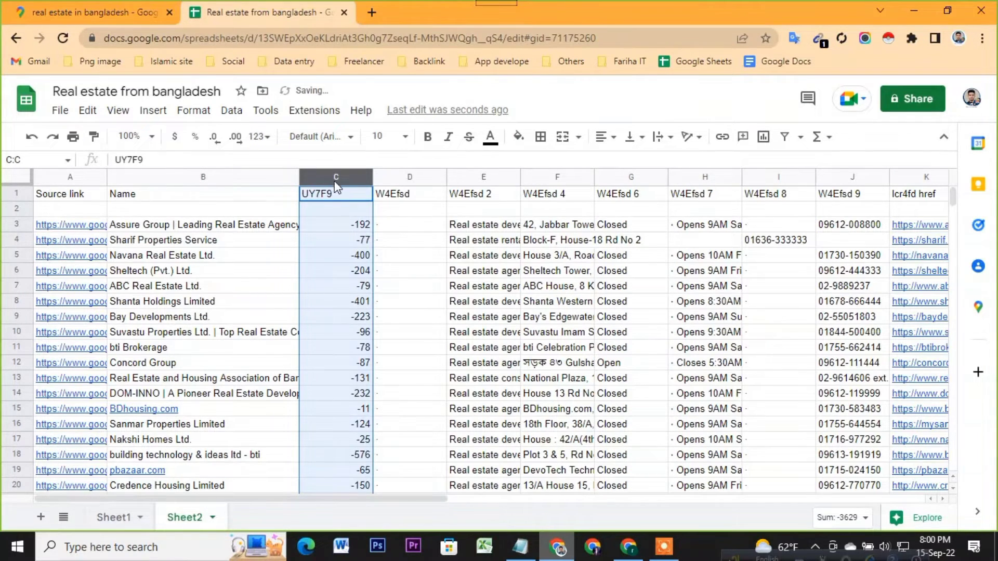
right_click(353, 283)
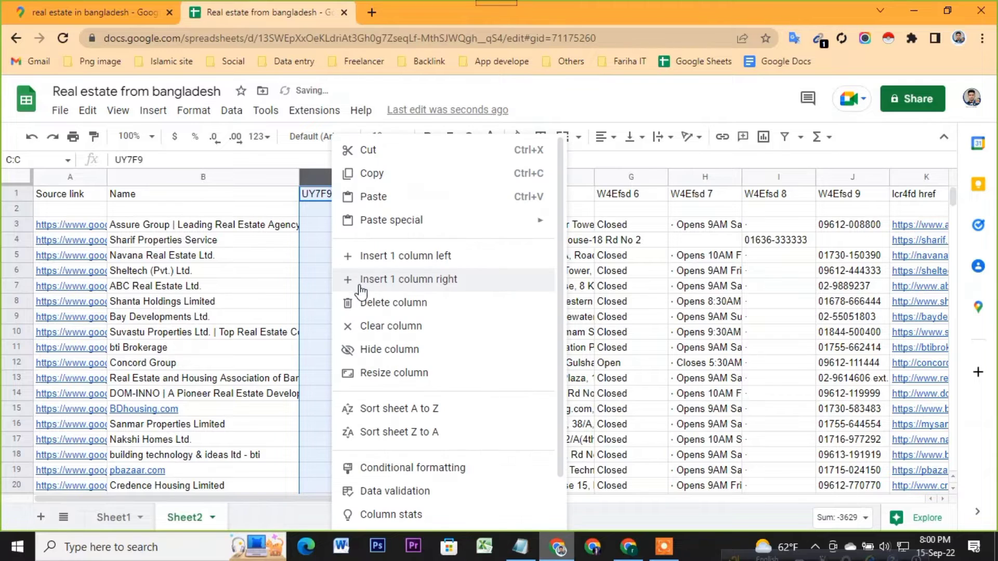
left_click(393, 304)
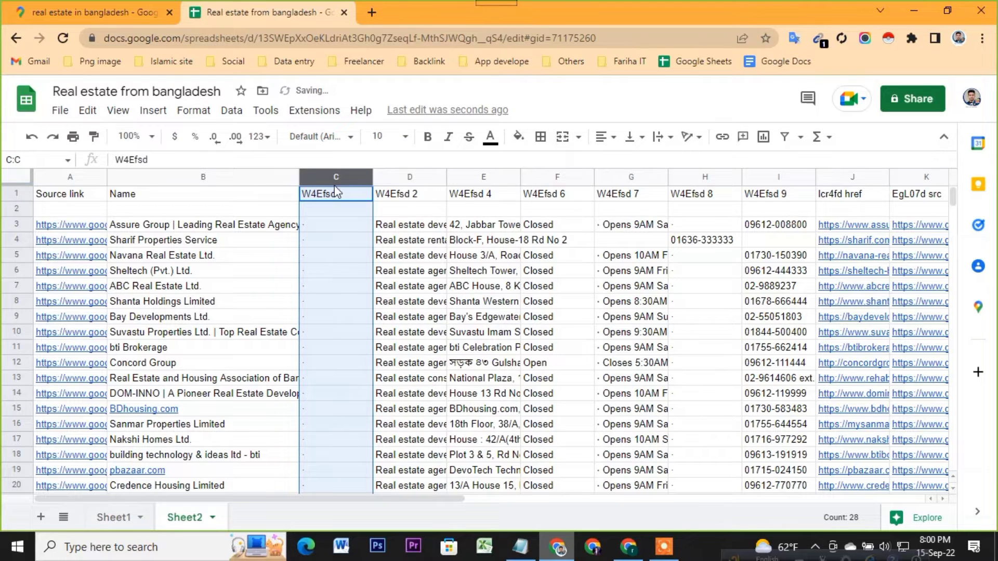
right_click(331, 225)
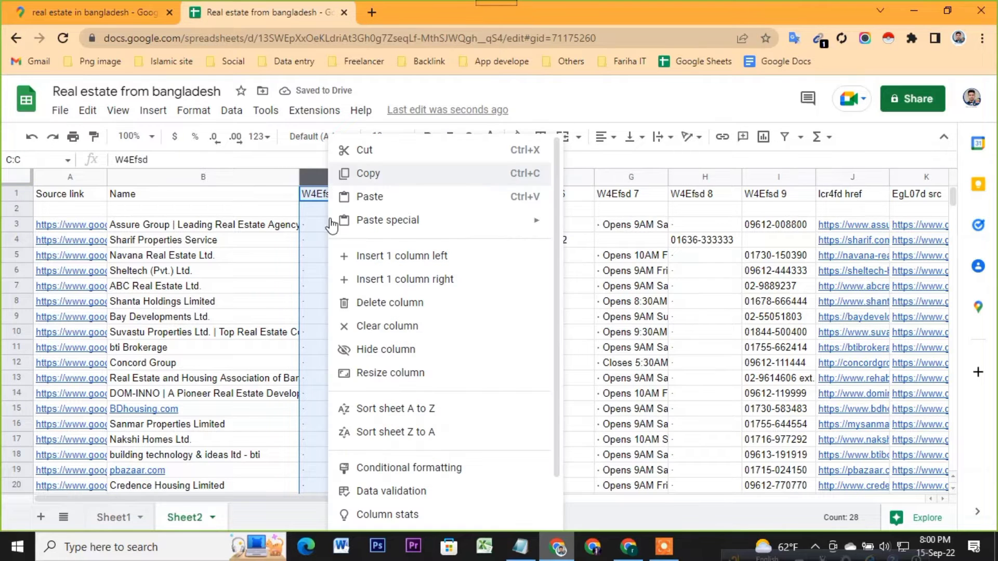
left_click(372, 307)
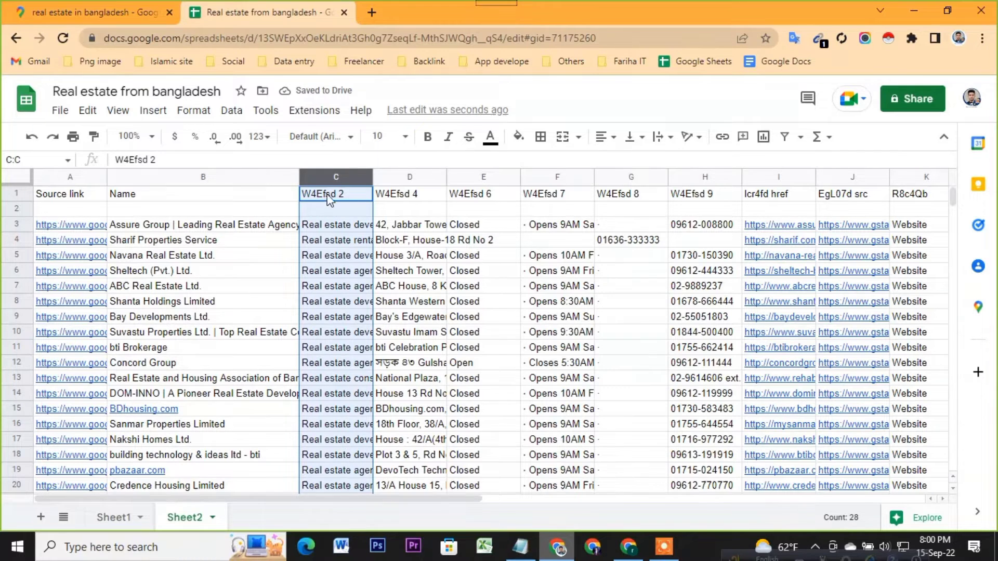
right_click(323, 170)
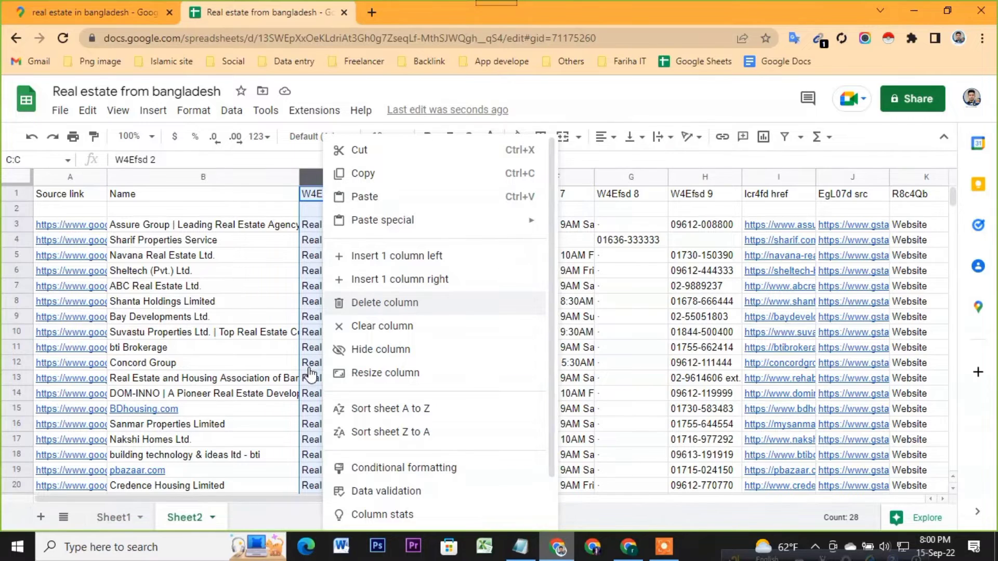
key("Return")
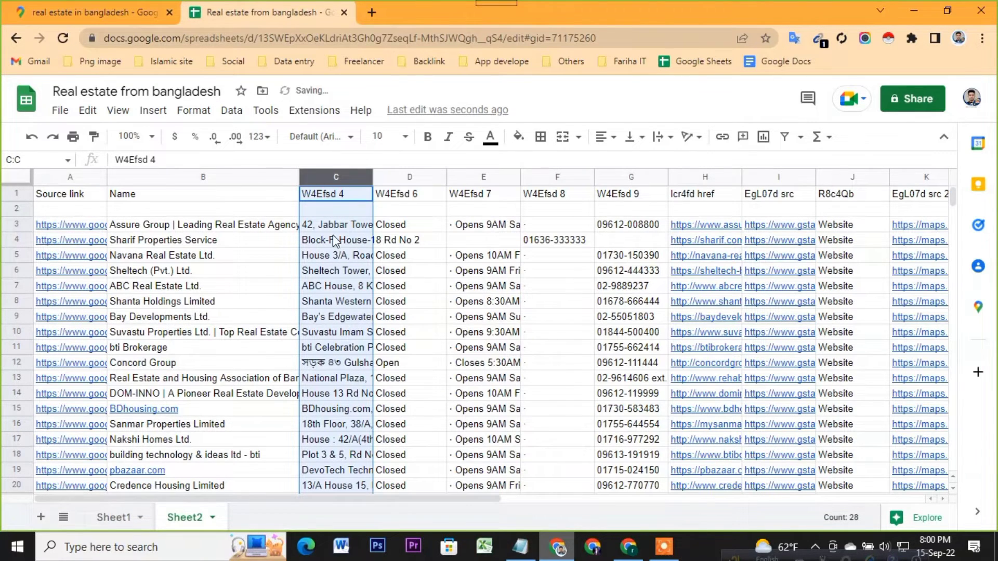
Step: Delete the W4Efsd 4, W4Efsd 6 and W4Efsd 7 columns
right_click(326, 182)
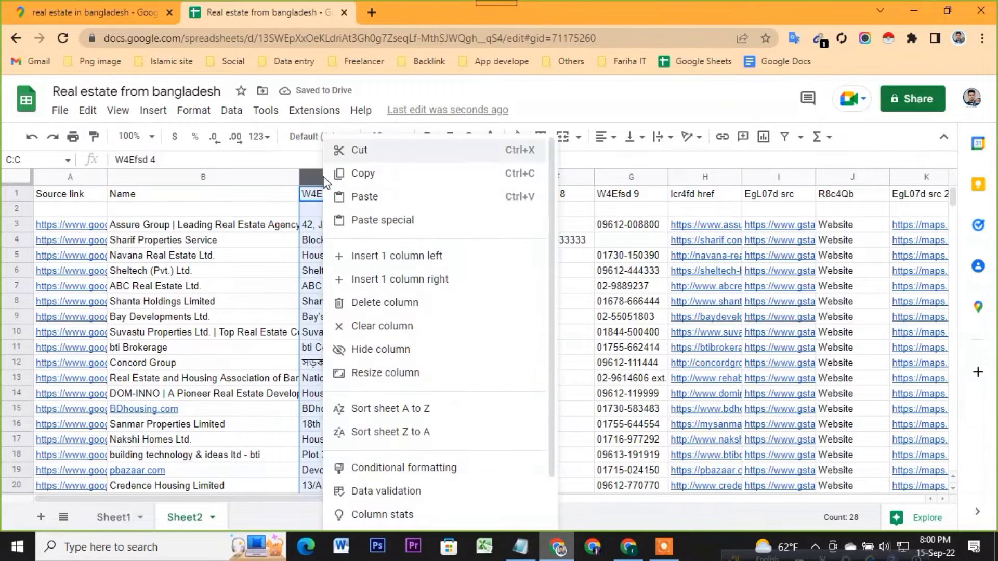
left_click(371, 313)
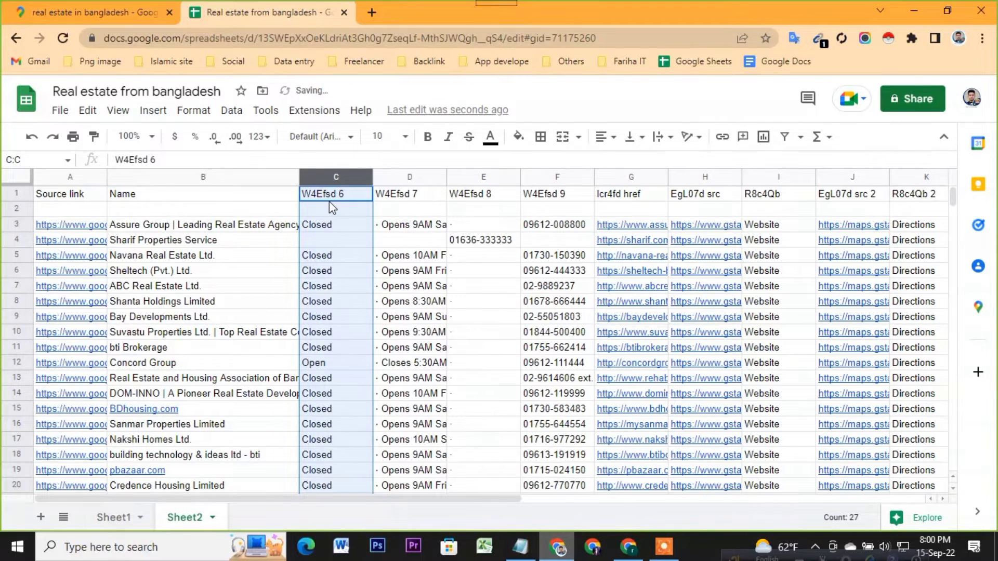
right_click(326, 171)
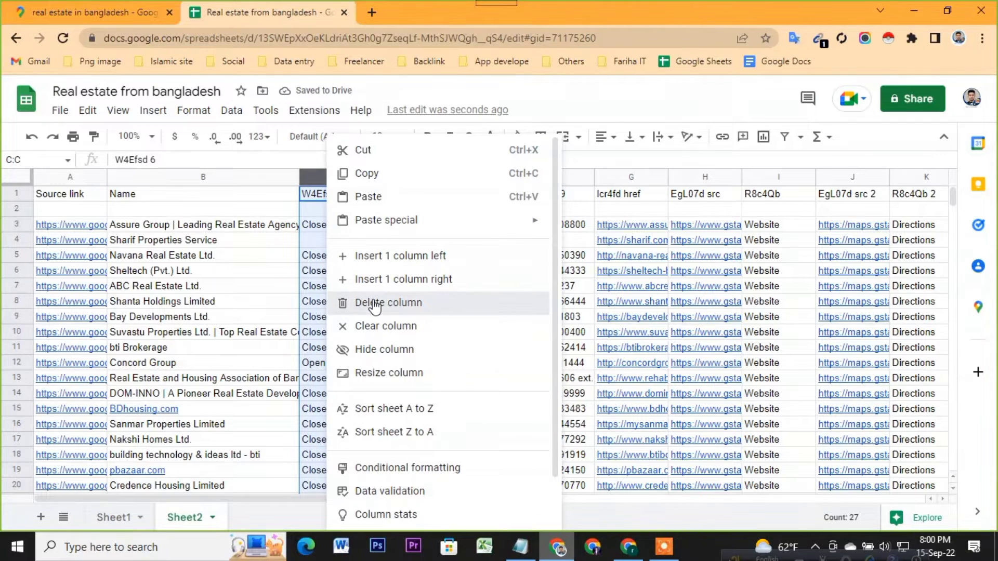
left_click(363, 303)
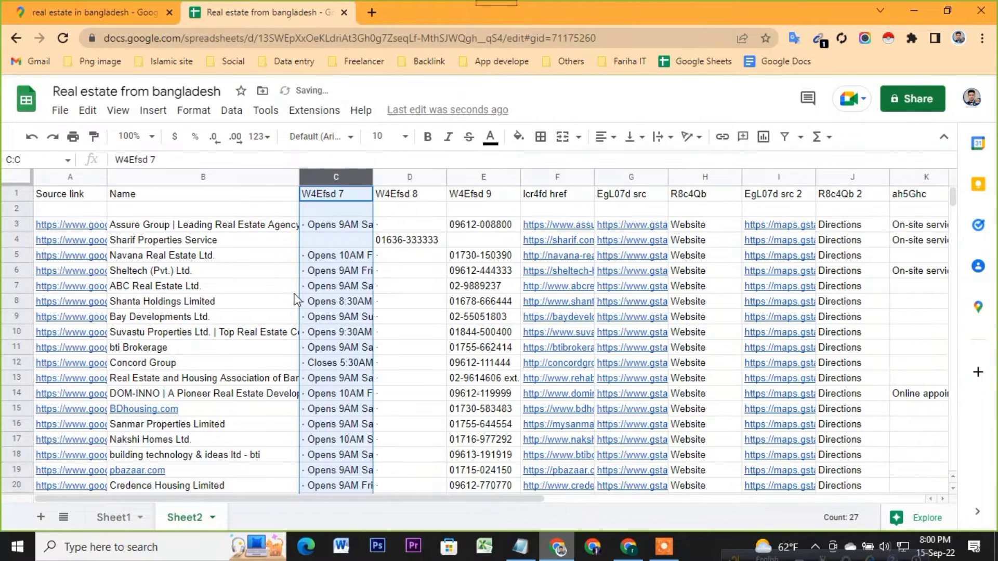
right_click(328, 178)
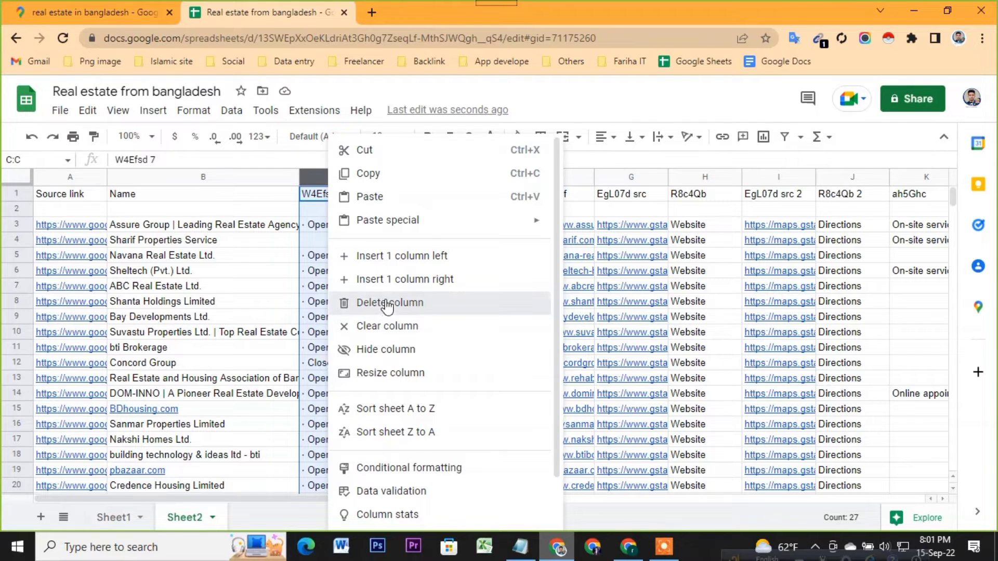
key("Return")
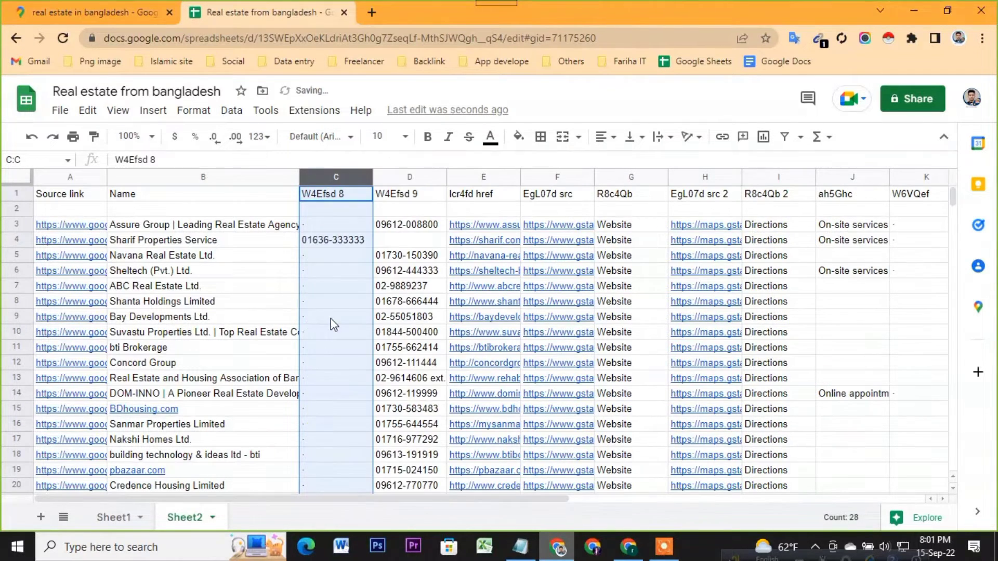
Step: Move the stray phone number from C4 into D4
left_click(342, 242)
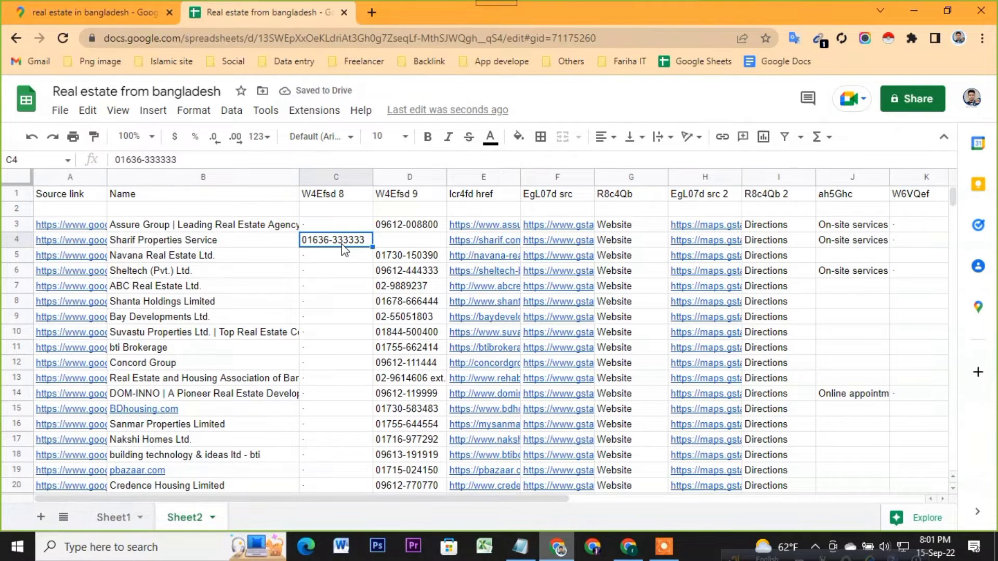
key("ctrl+c")
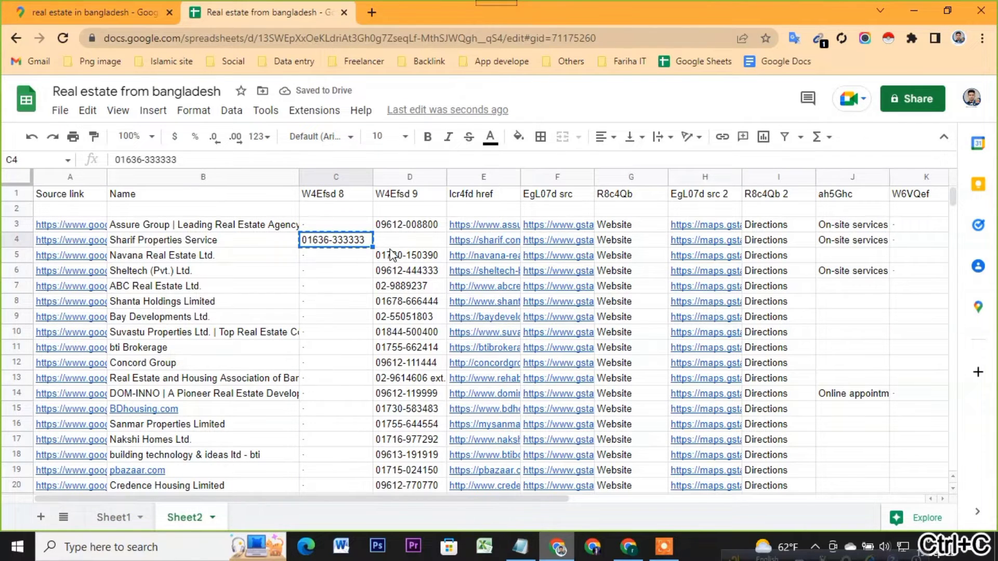
double_click(395, 238)
key("ctrl+v")
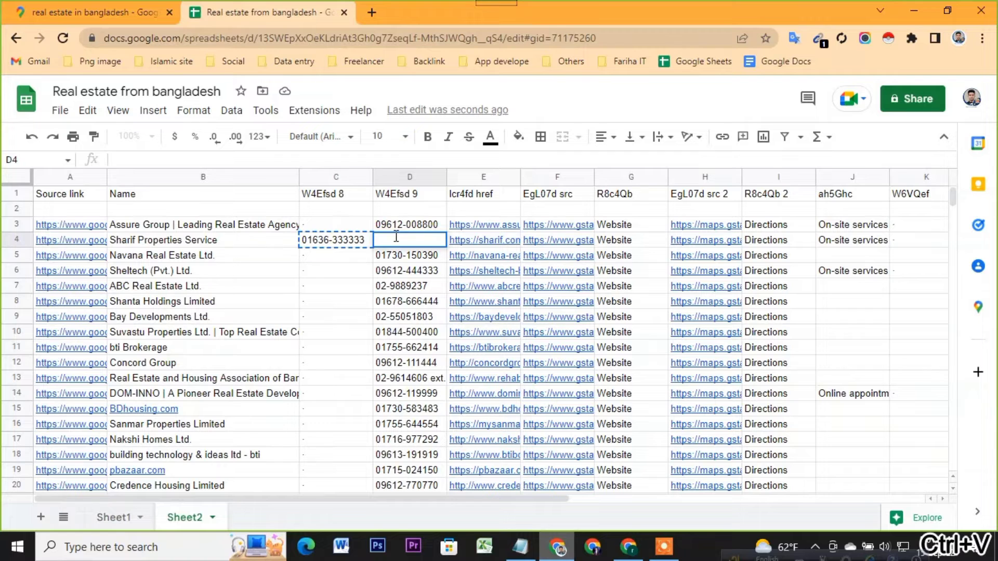
left_click(328, 302)
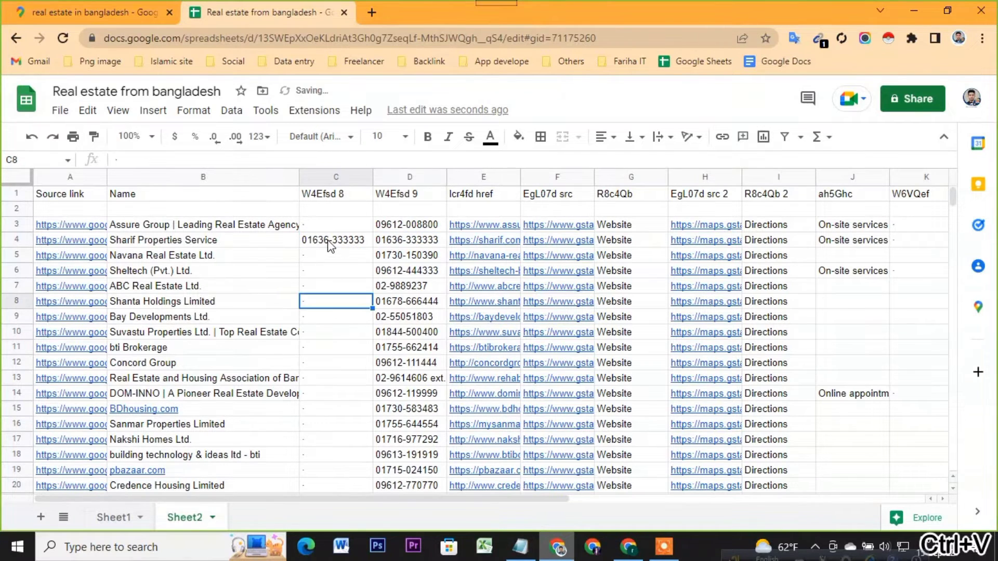
left_click(329, 242)
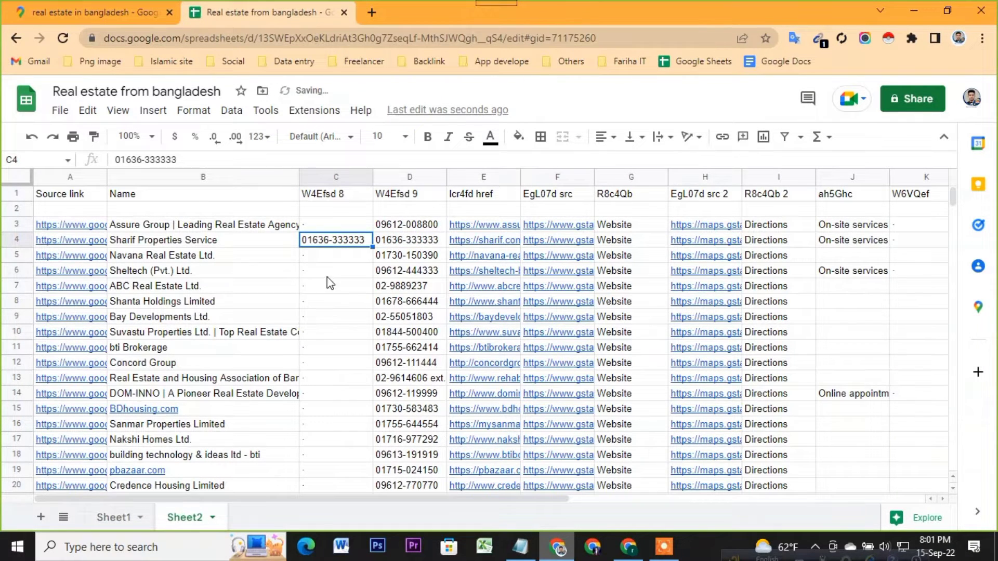
key("Delete")
Step: Delete the nearly empty W4Efsd 8 column so phone numbers sit in column C
scroll(340, 291, "down", 2)
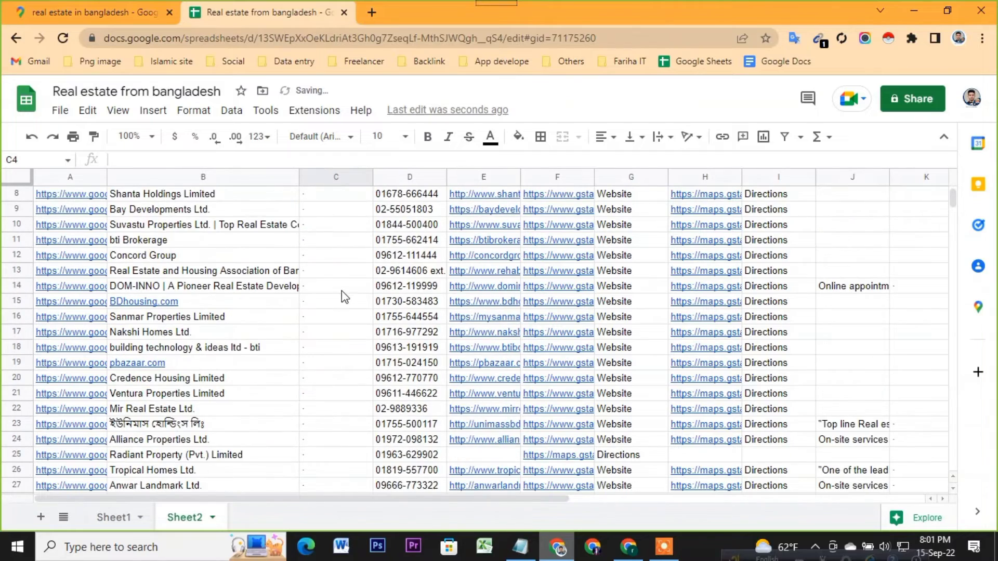
scroll(343, 292, "down", 5)
scroll(344, 289, "up", 2)
scroll(343, 287, "up", 2)
scroll(338, 283, "up", 3)
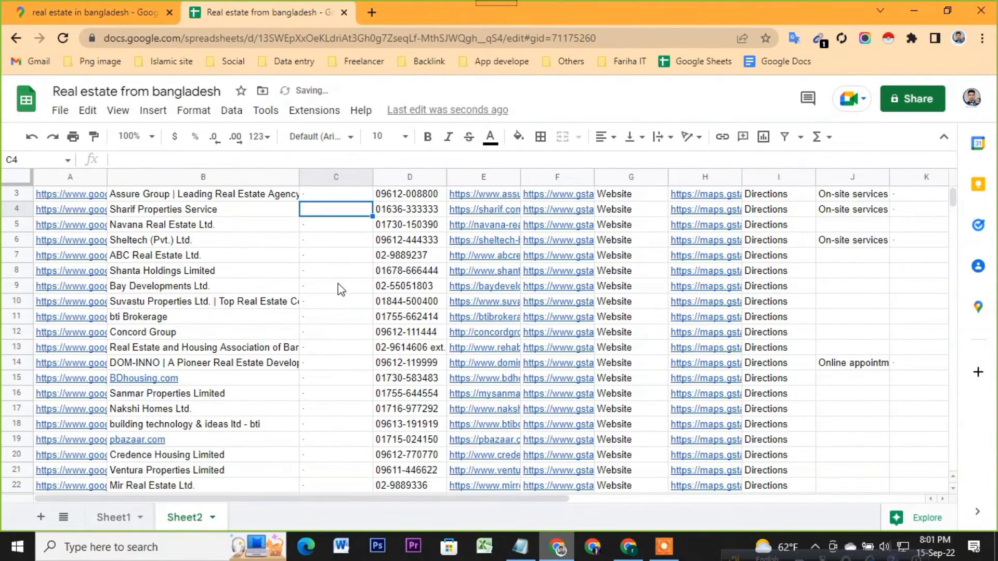
scroll(338, 282, "up", 1)
left_click(336, 177)
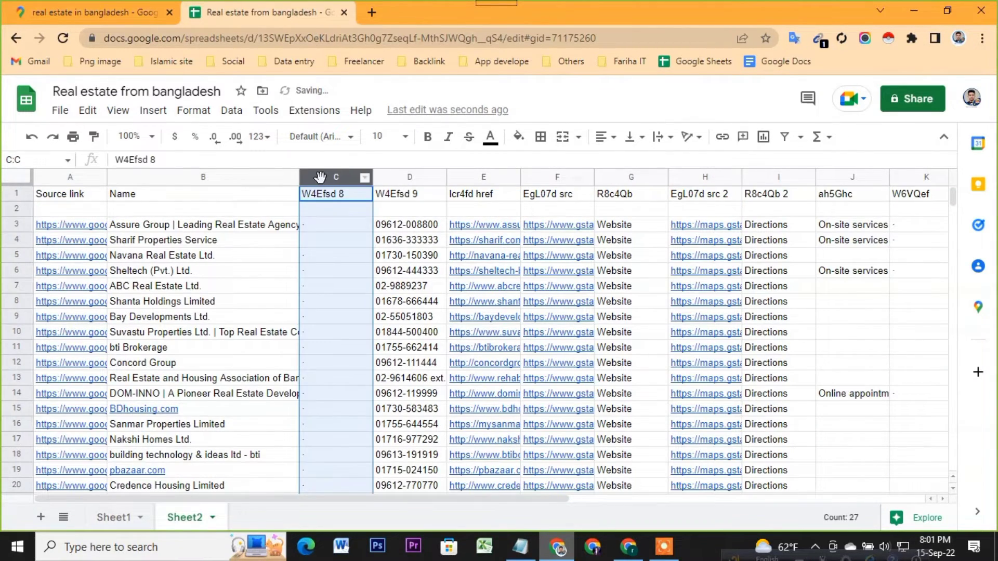
right_click(319, 177)
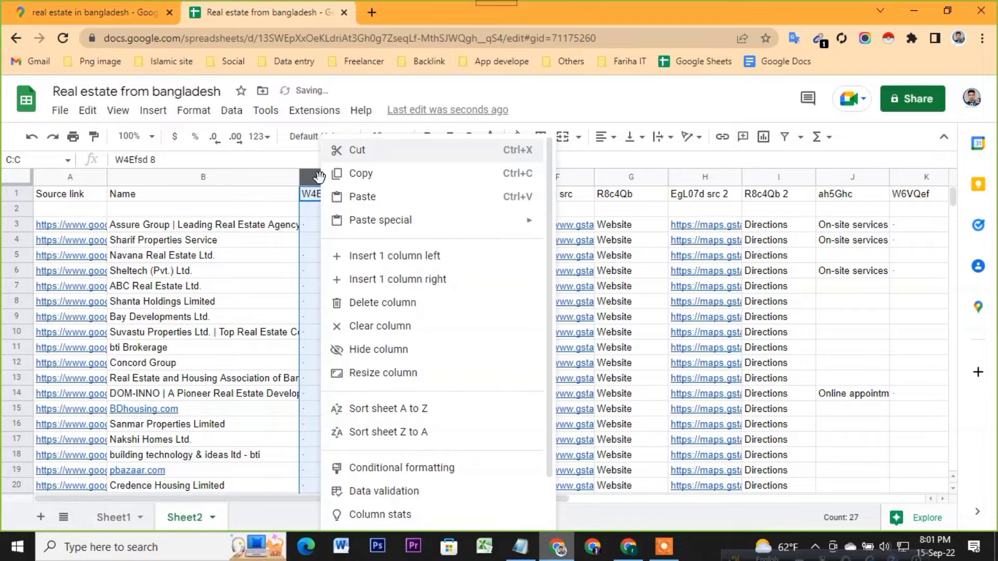
left_click(366, 301)
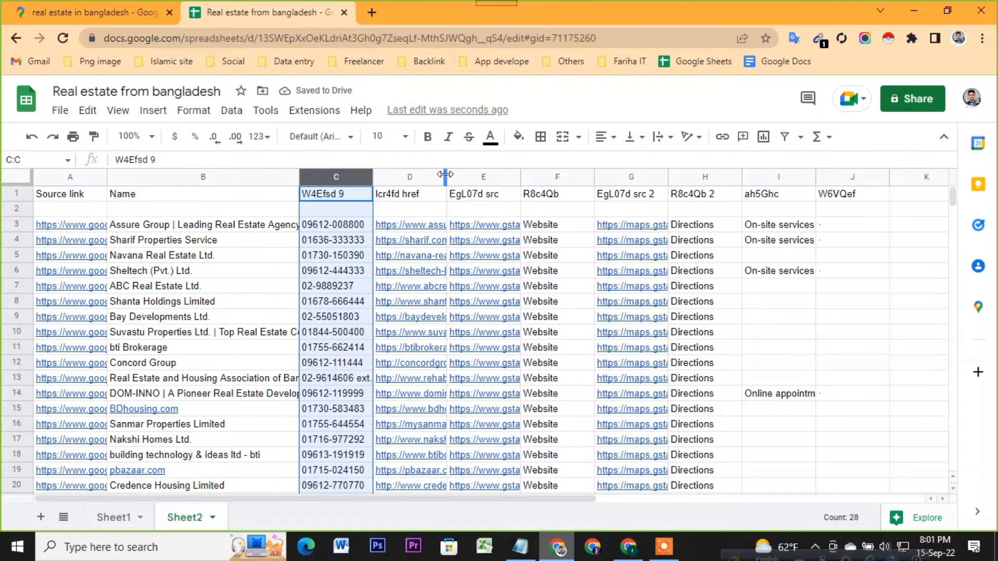
Step: Widen column D and rename its 'lcr4fd href' header to 'Website link'
left_click_drag(447, 177, 528, 174)
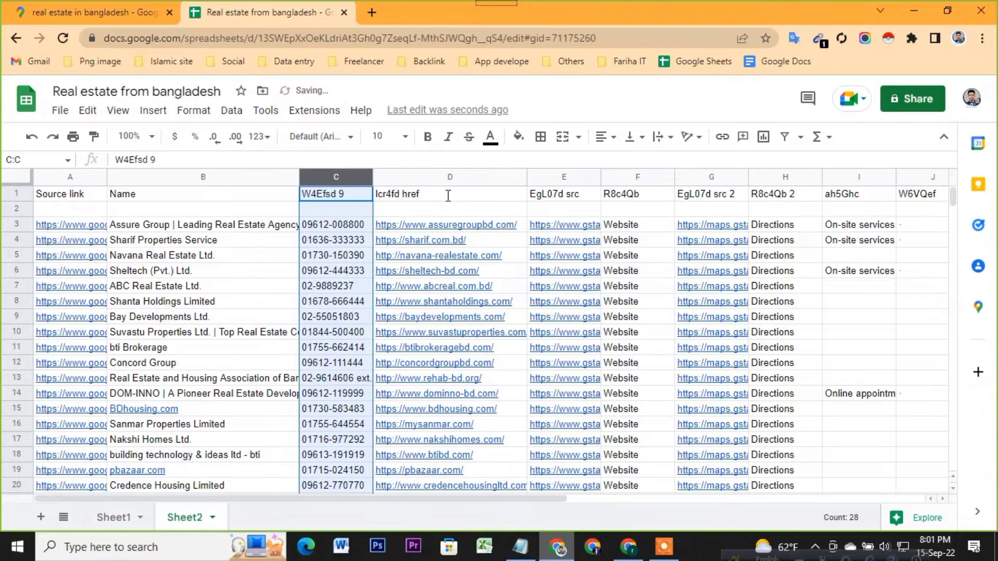
left_click(448, 196)
double_click(439, 194)
left_click_drag(439, 194, 371, 202)
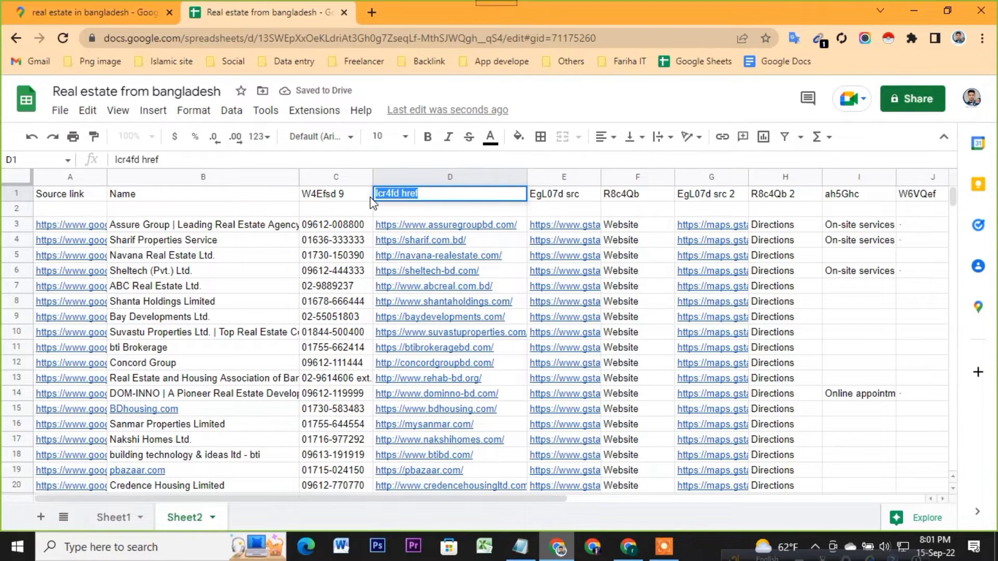
type("Website link")
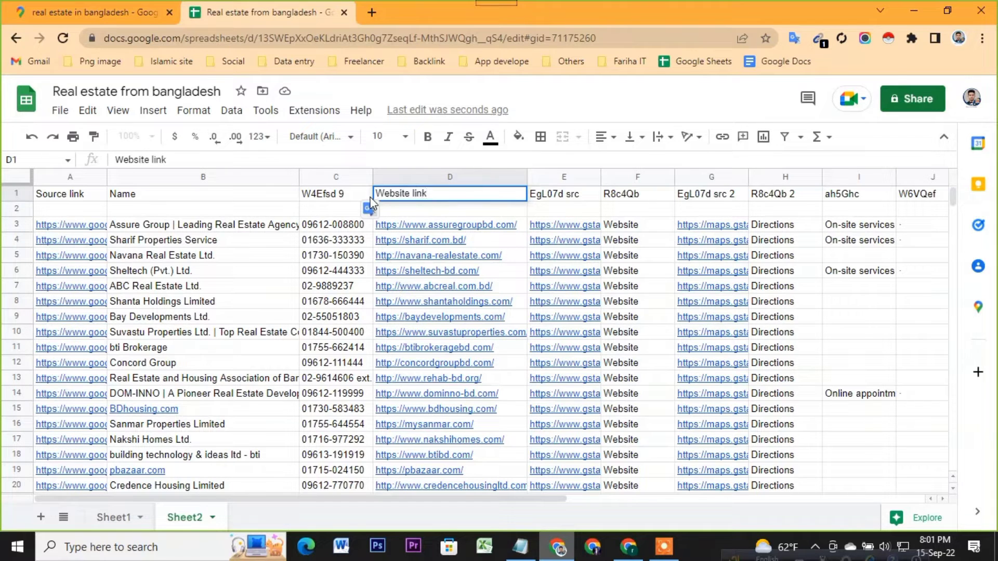
key("Return")
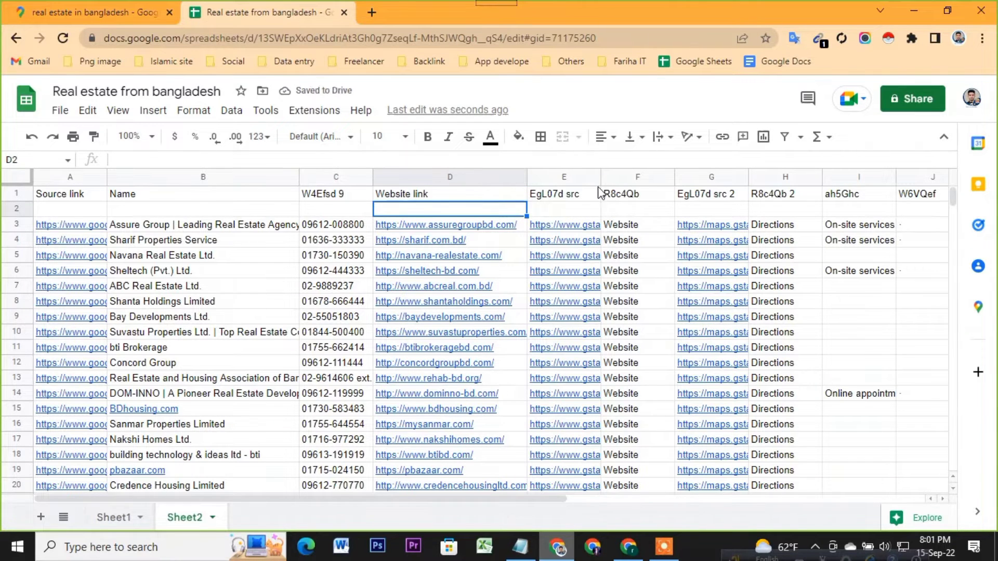
Step: Widen the EgL07d src column and check its image URLs
left_click_drag(673, 175, 671, 178)
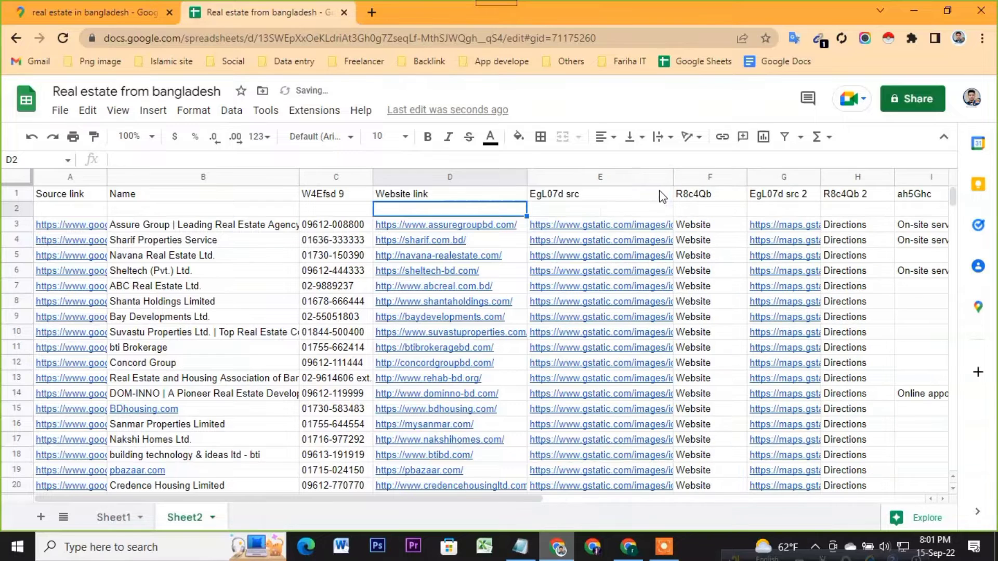
left_click(635, 229)
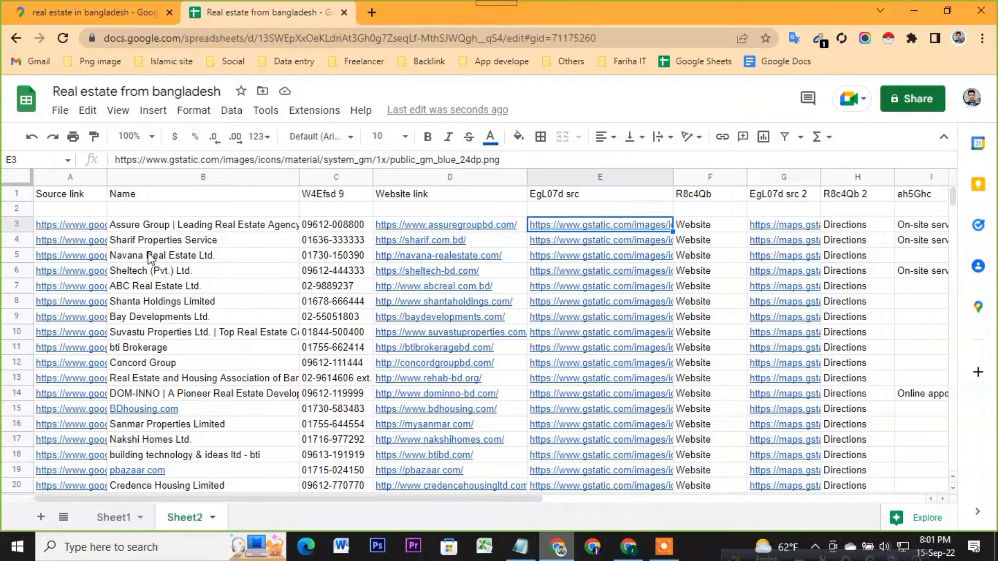
mouse_move(600, 226)
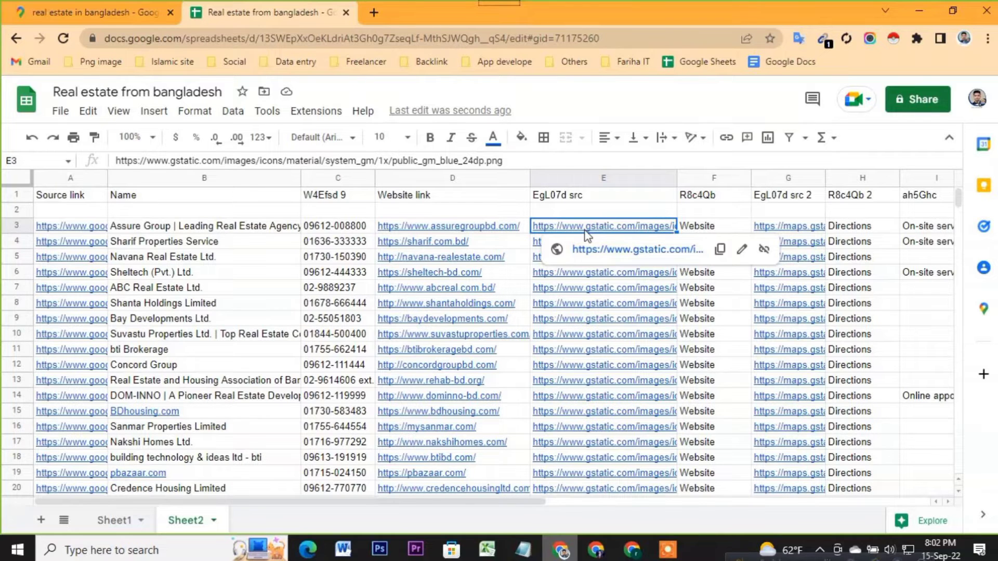
left_click(595, 178)
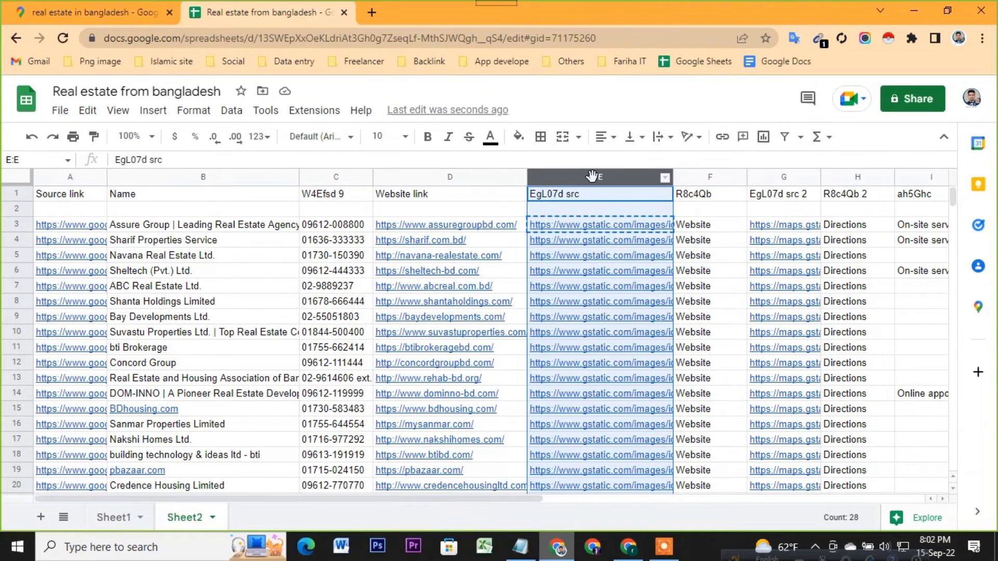
Step: Delete the EgL07d src column from Sheet2
right_click(593, 176)
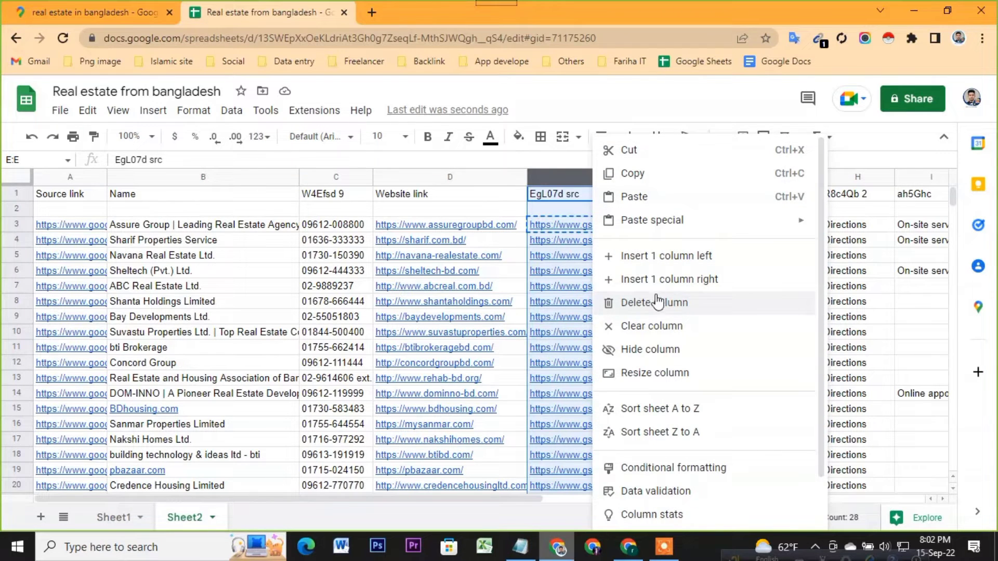
left_click(619, 303)
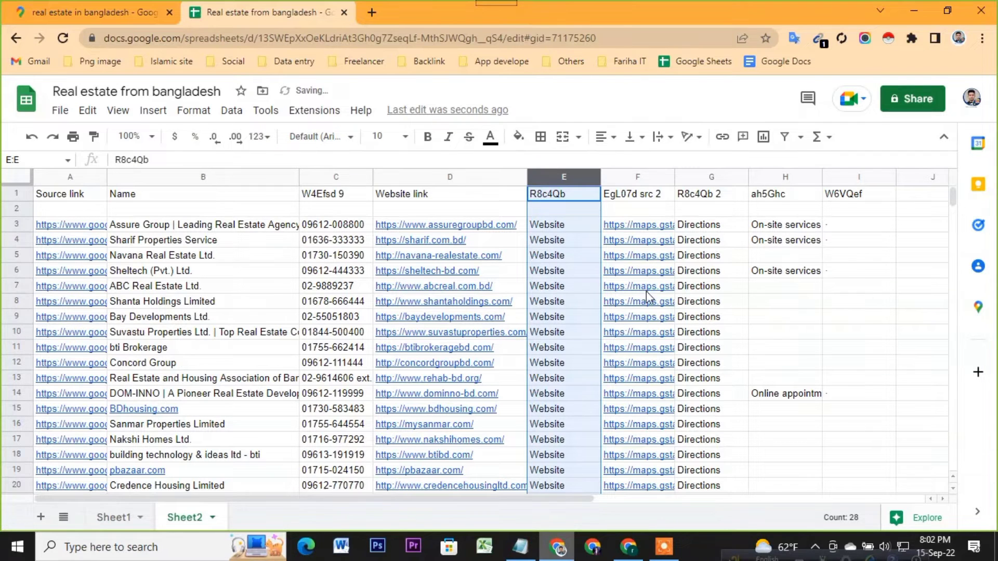
right_click(551, 176)
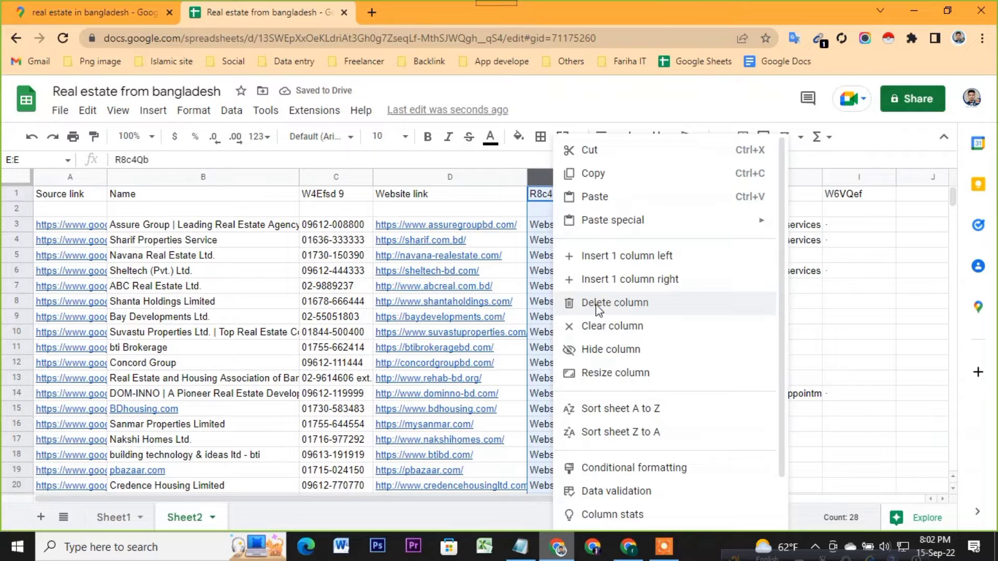
key("ctrl+z")
mouse_move(564, 255)
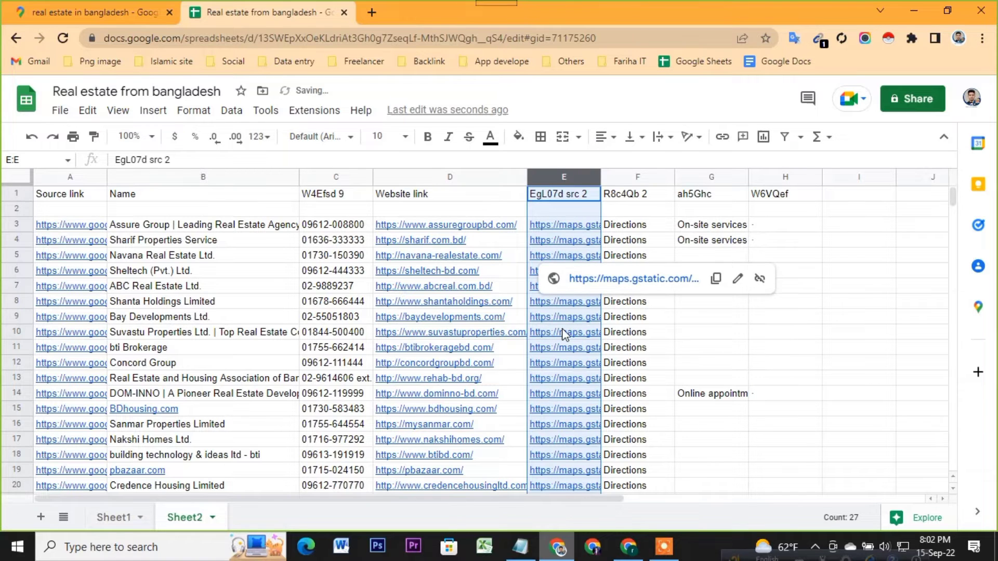
left_click(570, 308)
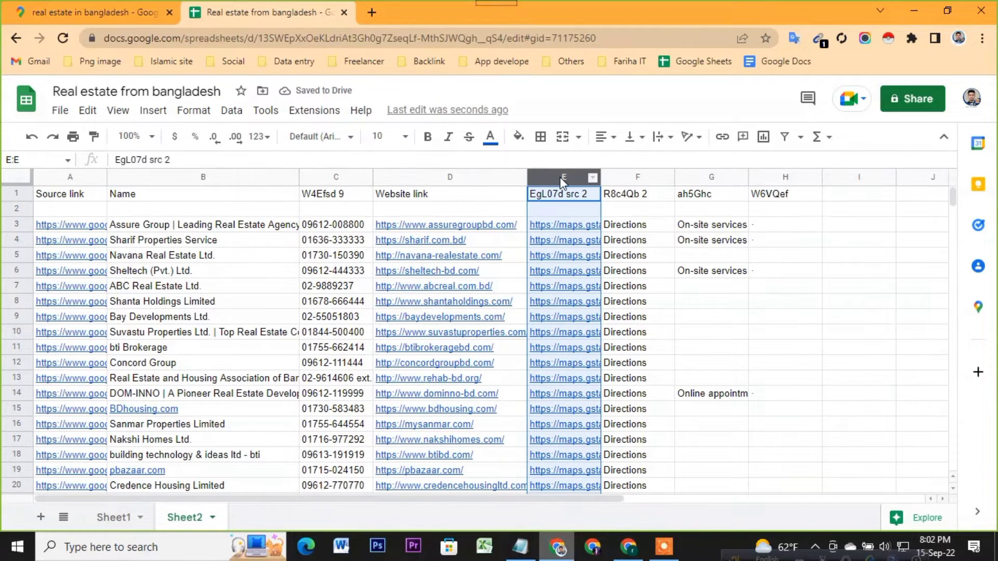
right_click(560, 177)
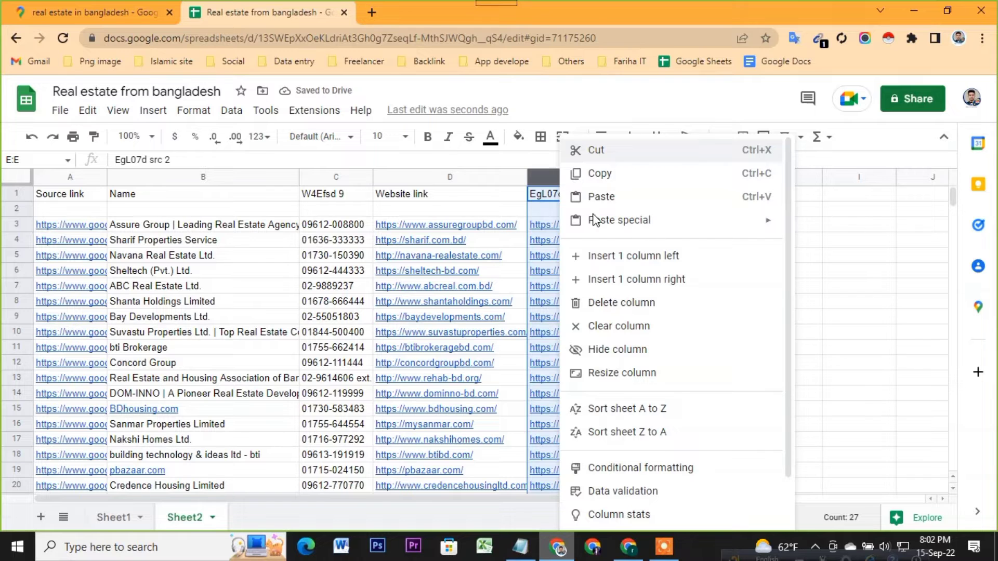
key("Escape")
Step: Delete the remaining scraped columns E through H
left_click_drag(632, 182, 774, 179)
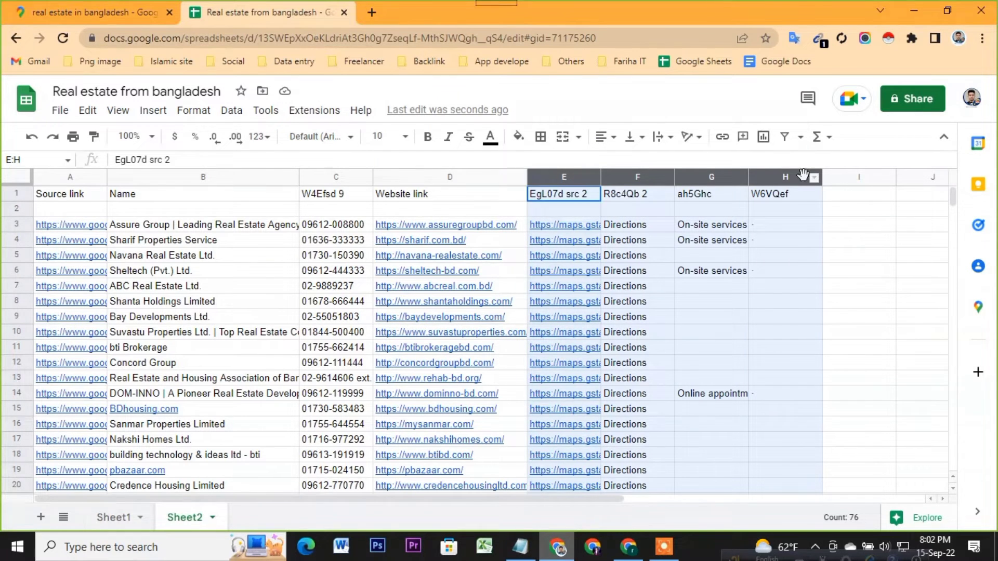
right_click(774, 179)
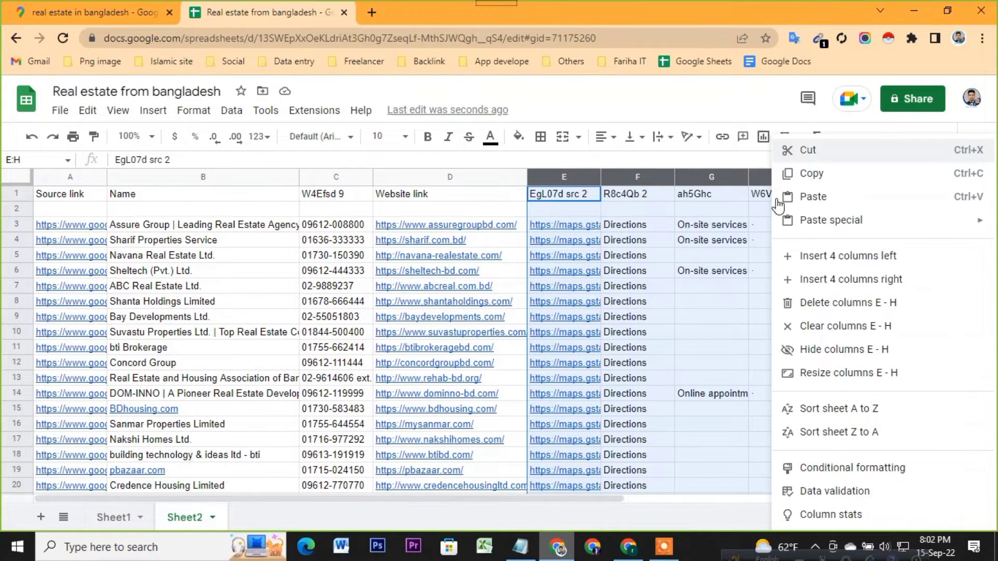
left_click(822, 307)
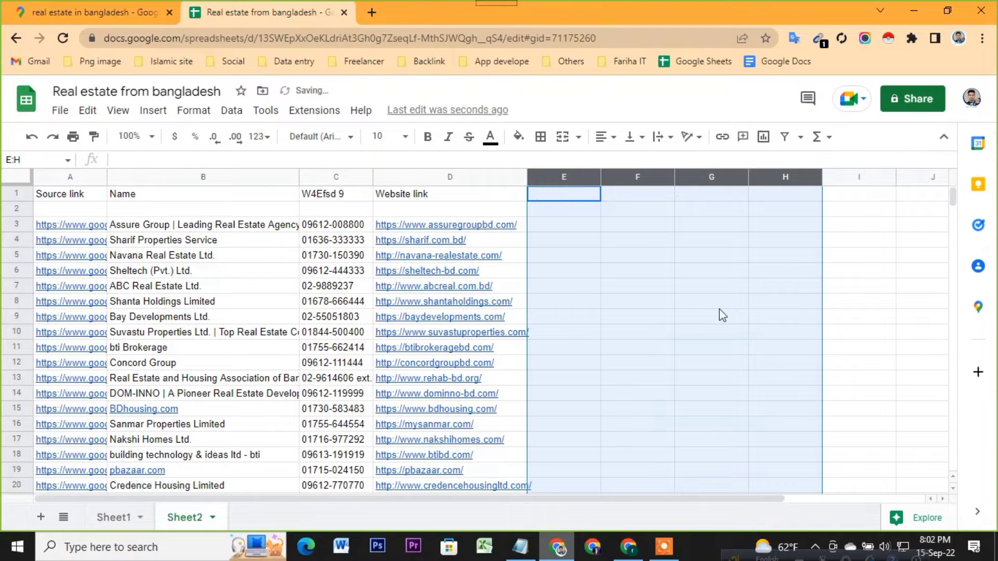
key("ctrl+z")
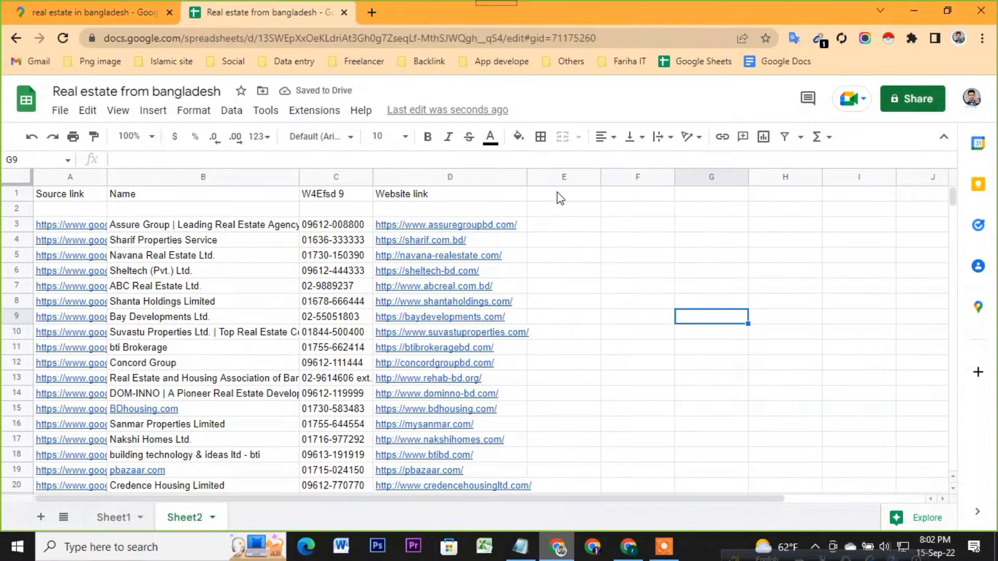
Step: Head E1 'Email' and rename the C1 header from 'W4Efsd 9' to 'Phone number'
left_click(557, 193)
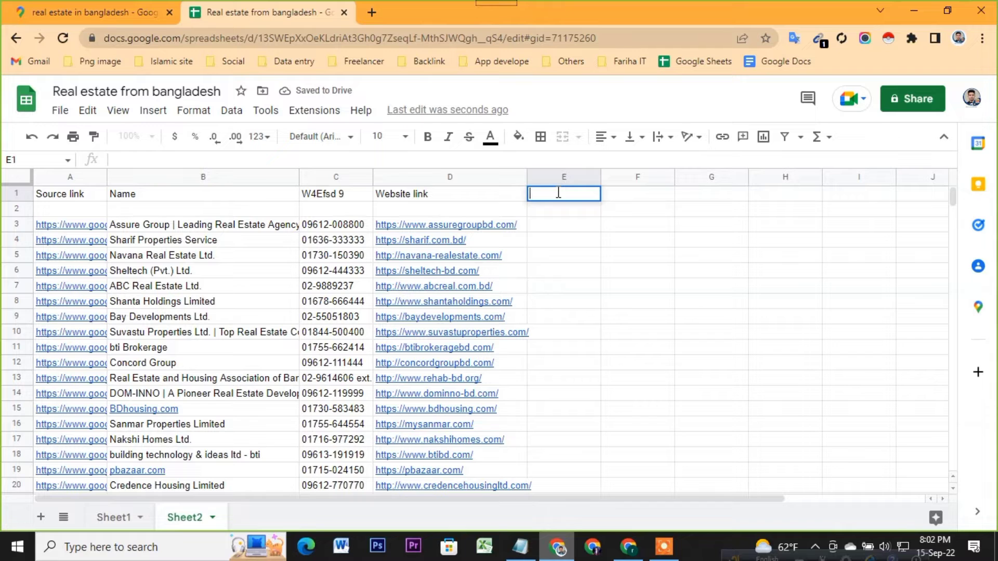
type("Email")
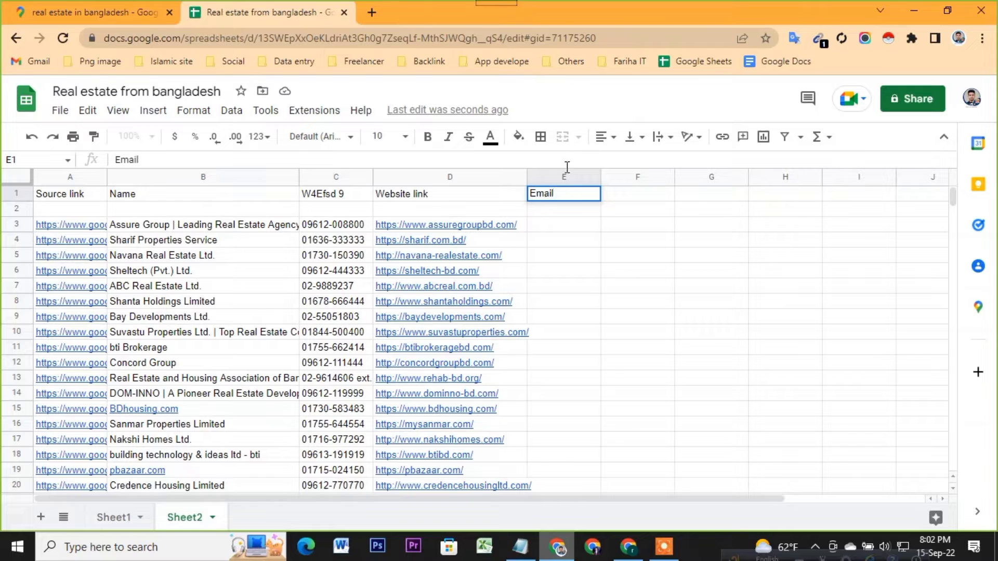
key("Down")
key("Down")
key("Down")
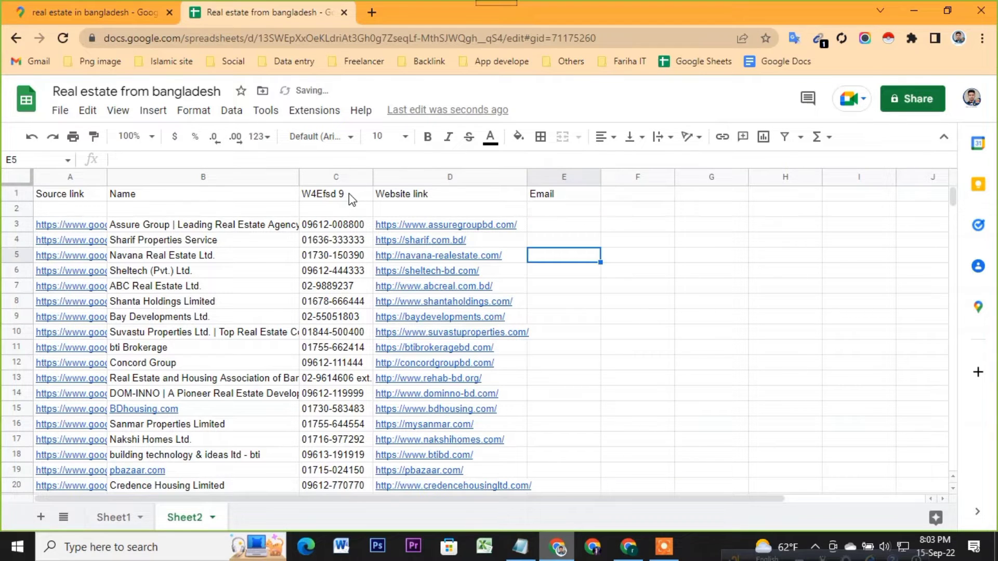
double_click(349, 195)
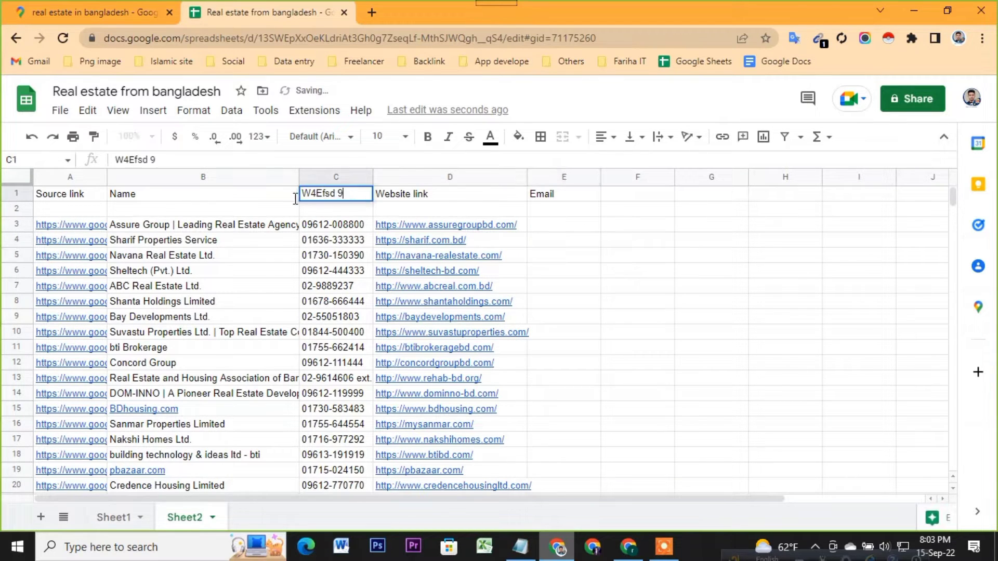
key("ctrl+a")
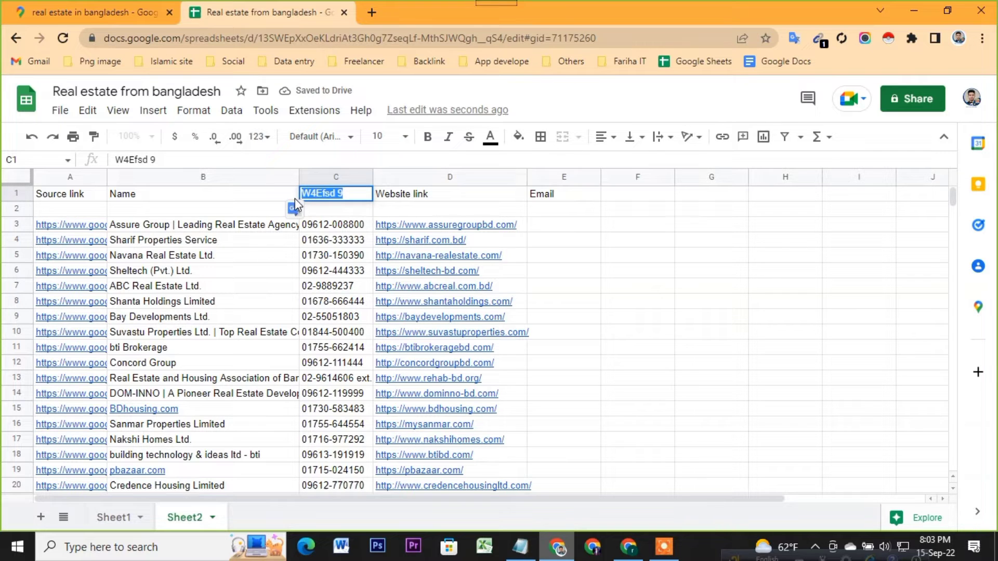
type("Phone ")
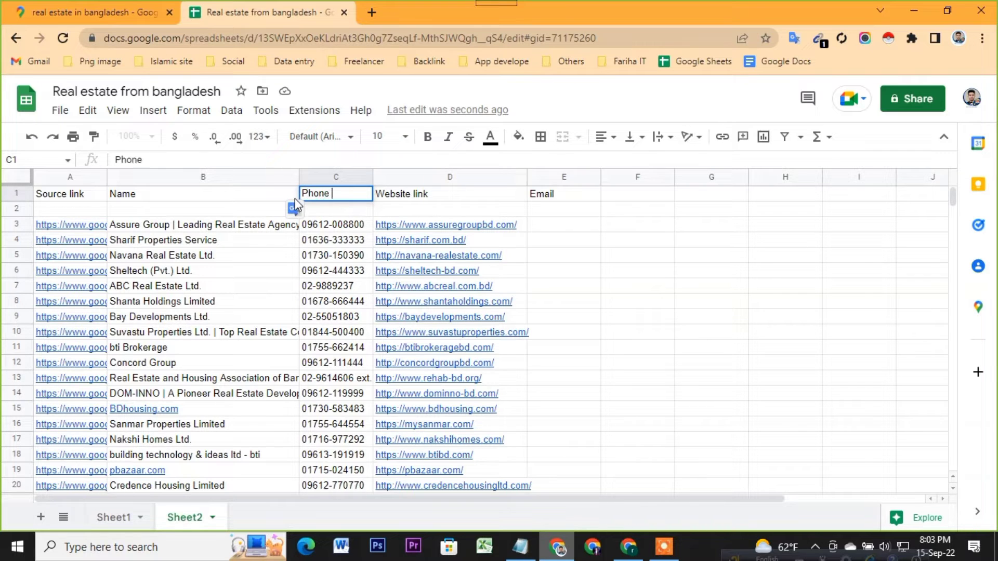
type("nu")
type("mber")
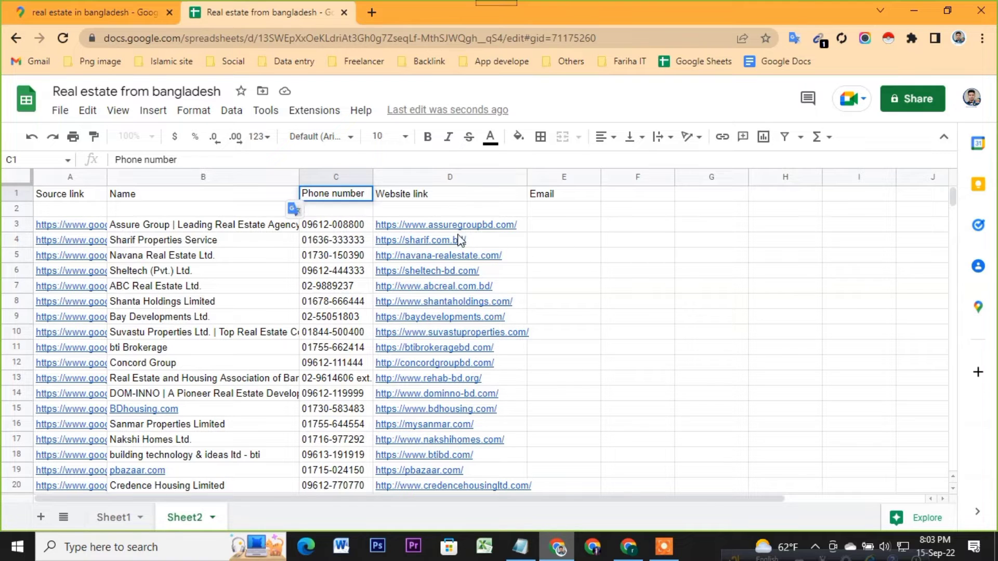
key("Return")
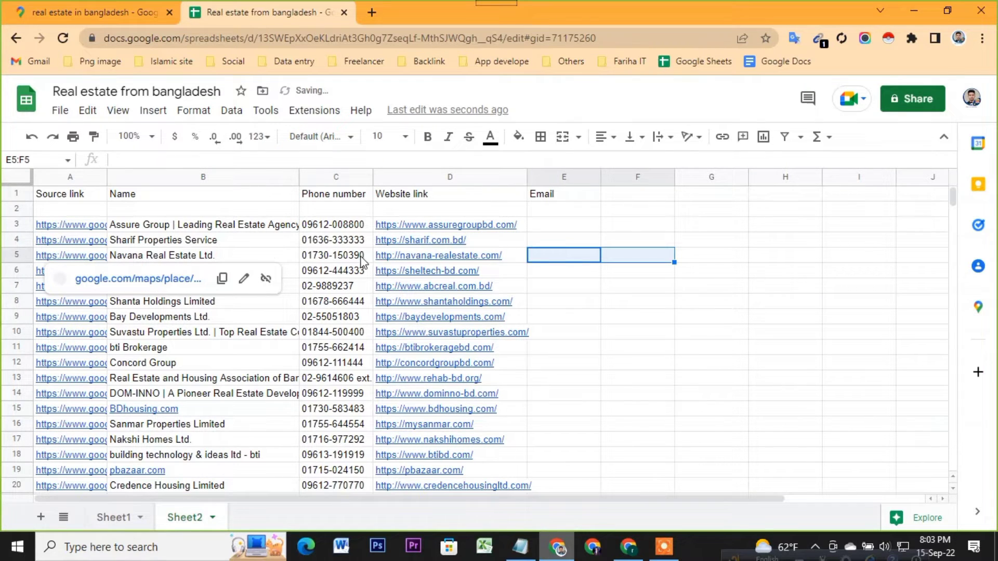
Step: Compare Sheet1's table layout, then return to the Sheet2 data
scroll(376, 241, "down", 3)
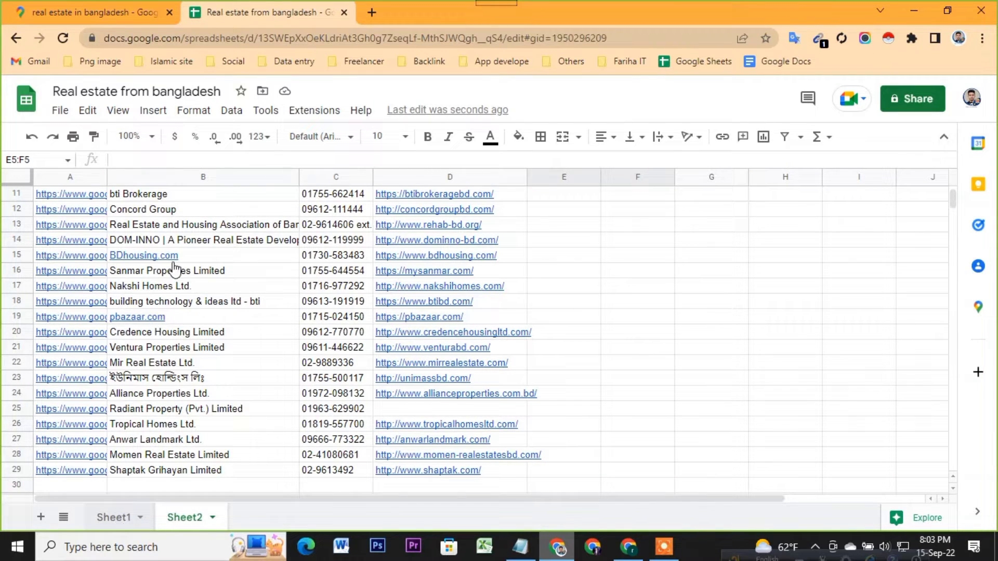
key("ctrl+Page_Up")
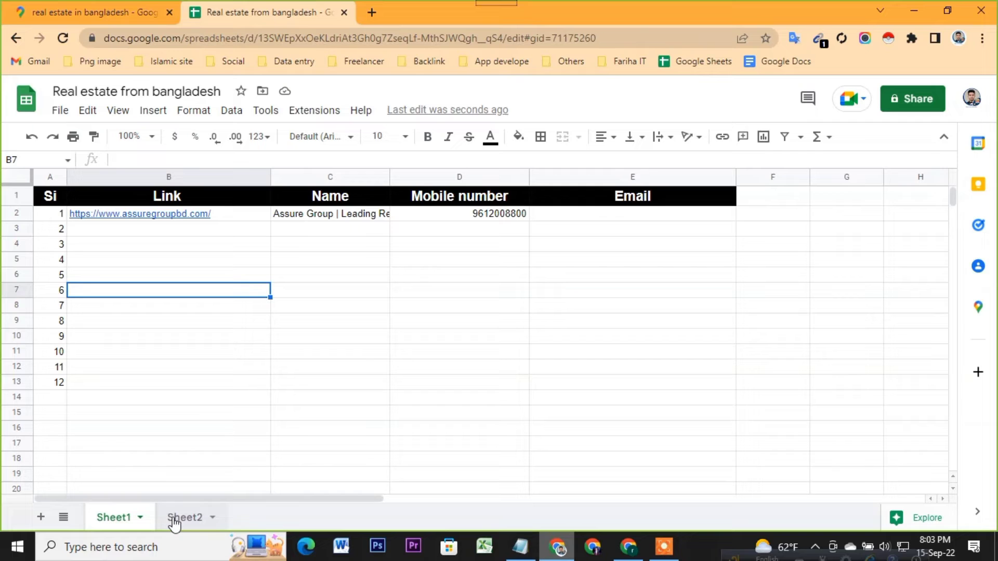
key("ctrl+Page_Down")
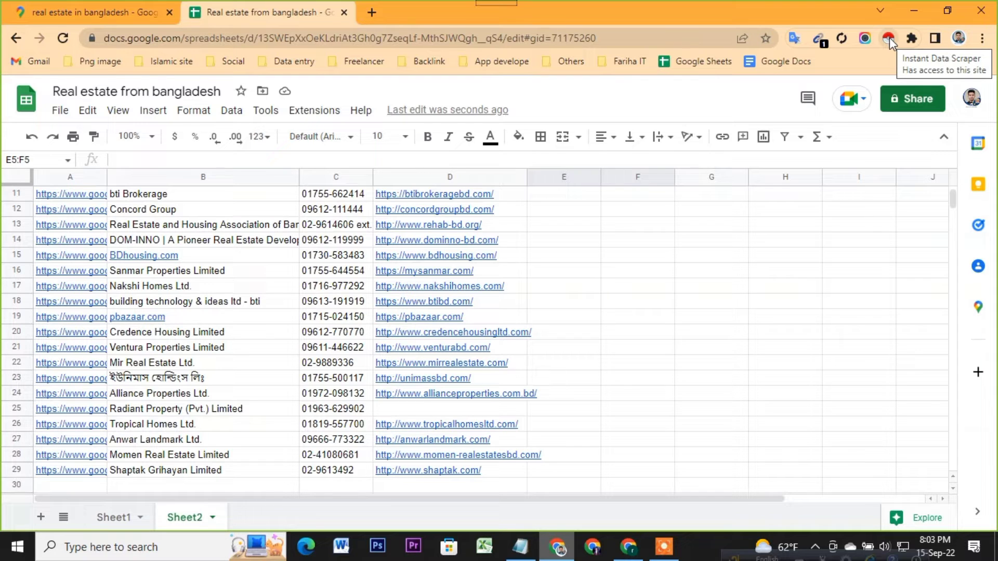
left_click(889, 37)
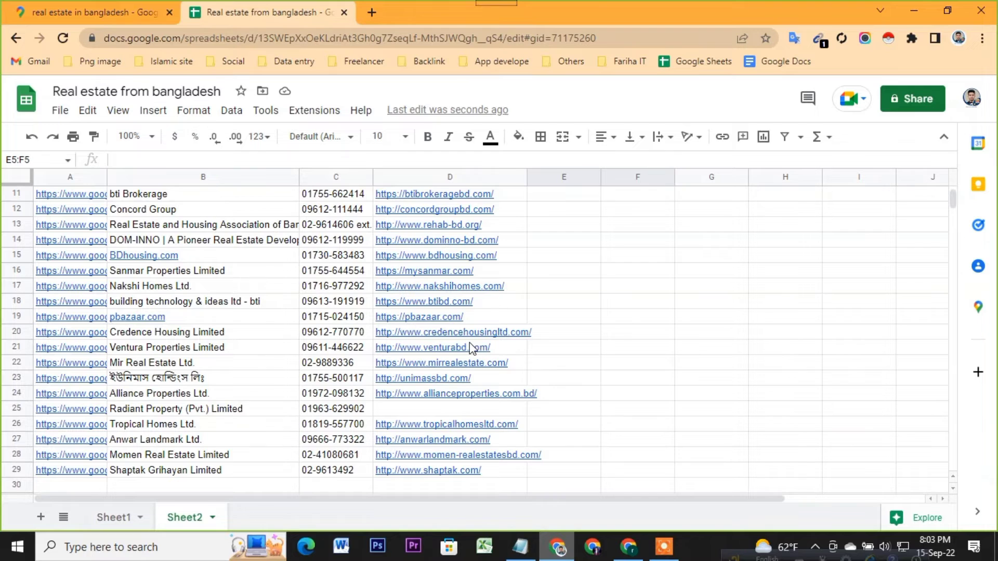
scroll(465, 321, "down", 1)
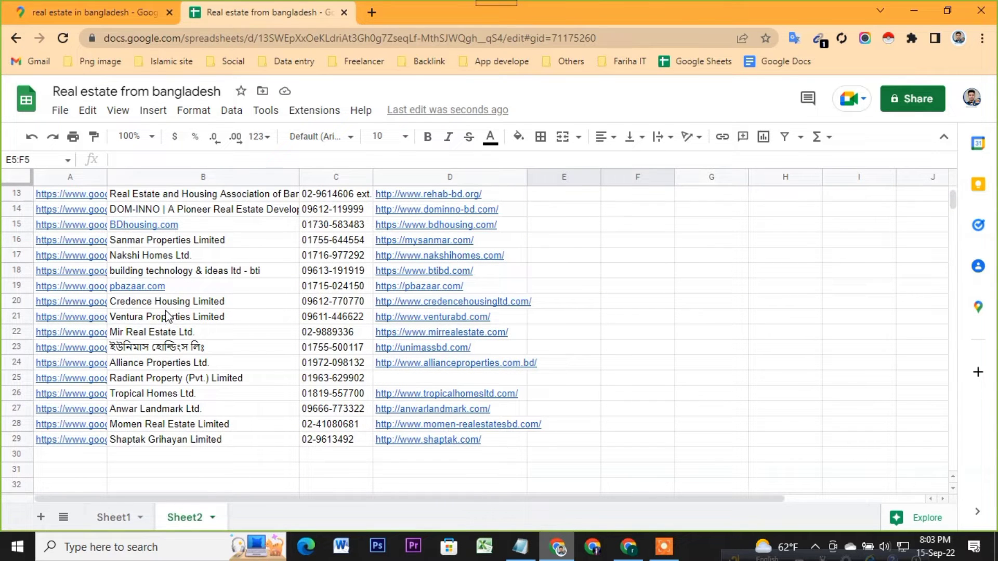
scroll(338, 338, "up", 5)
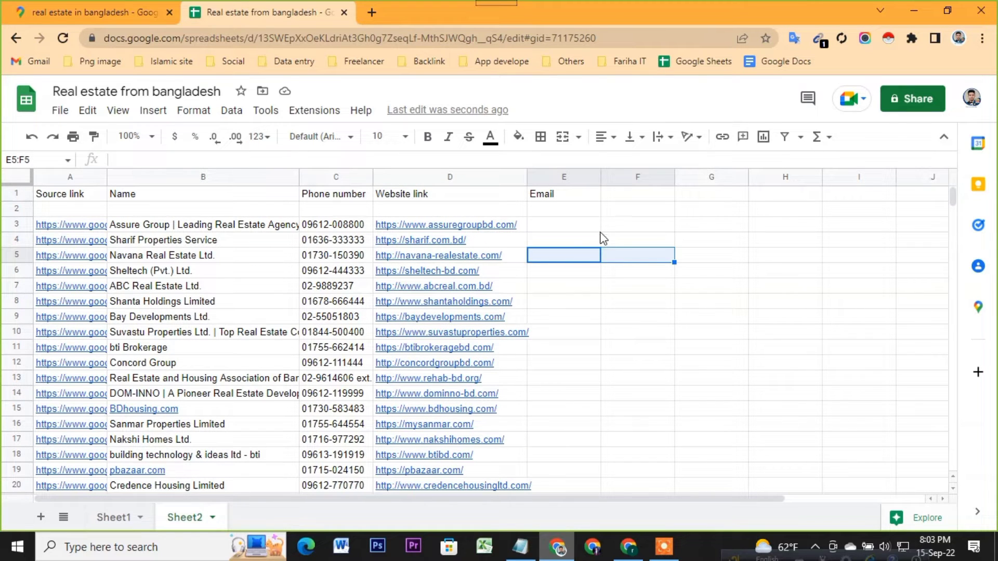
Step: Copy the Assure Group website address from D3 into a fresh browser tab
left_click(448, 230)
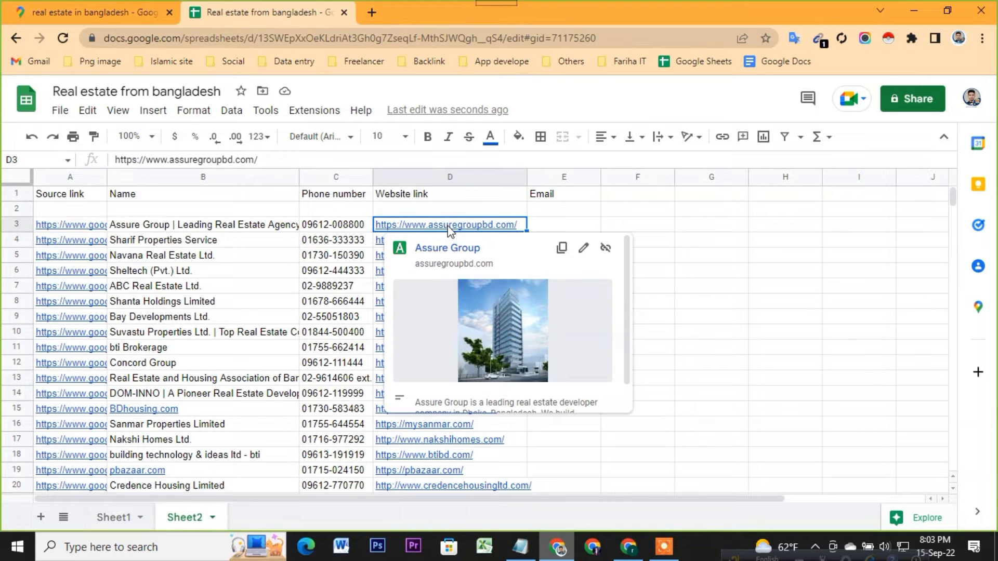
key("ctrl+c")
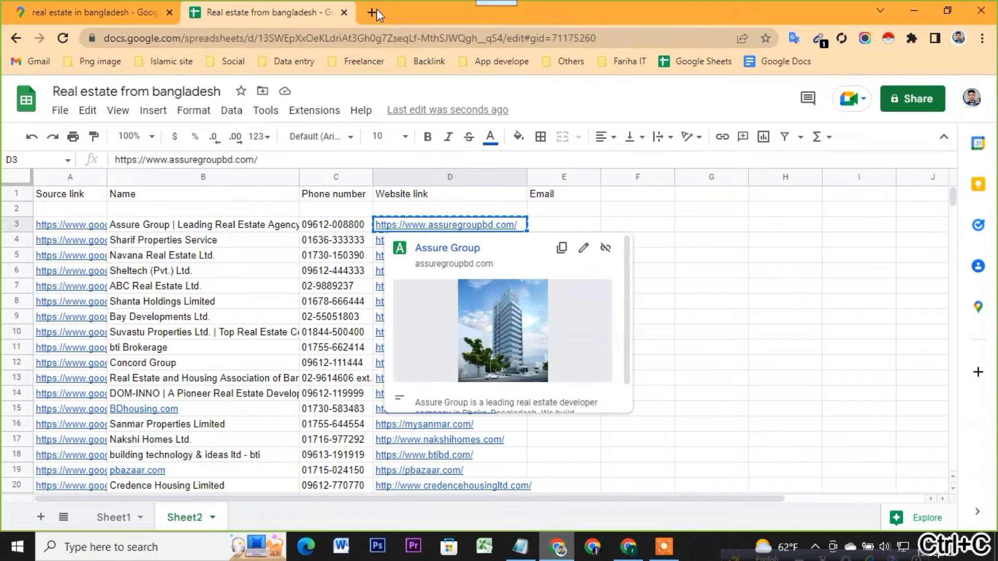
left_click(374, 9)
Step: Load the Assure Group website and check it with the Email Extractor extension
key("ctrl+v")
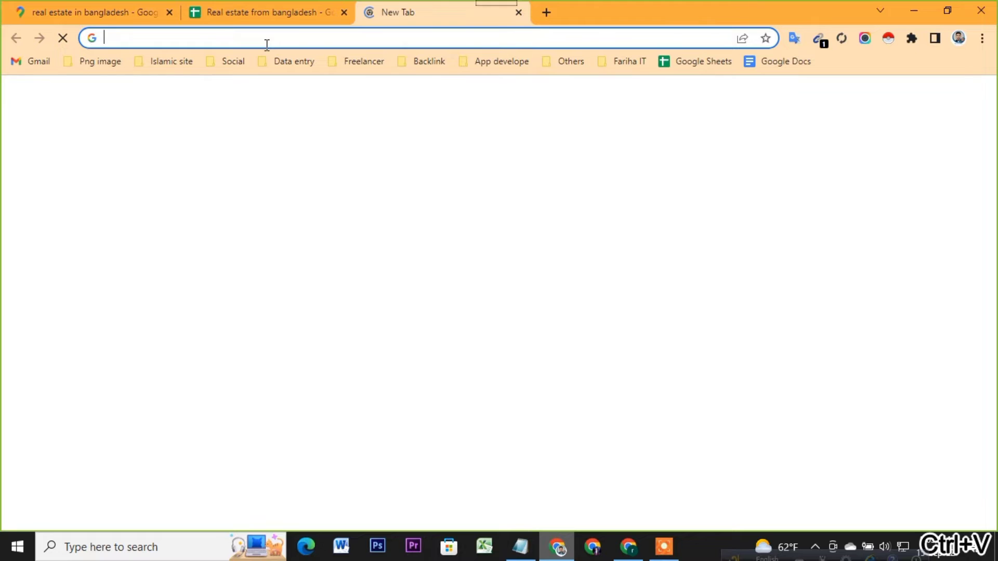
key("Return")
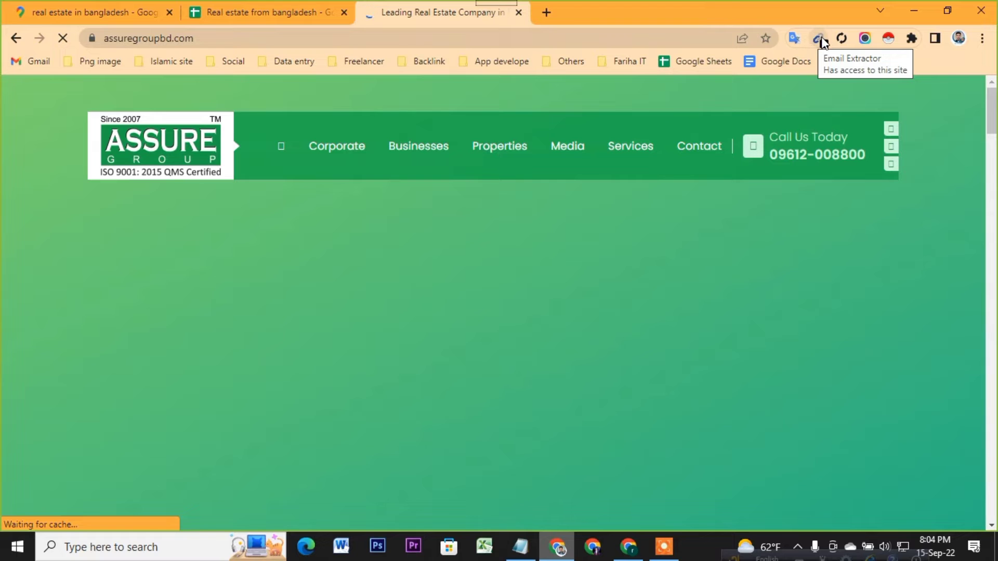
left_click(820, 40)
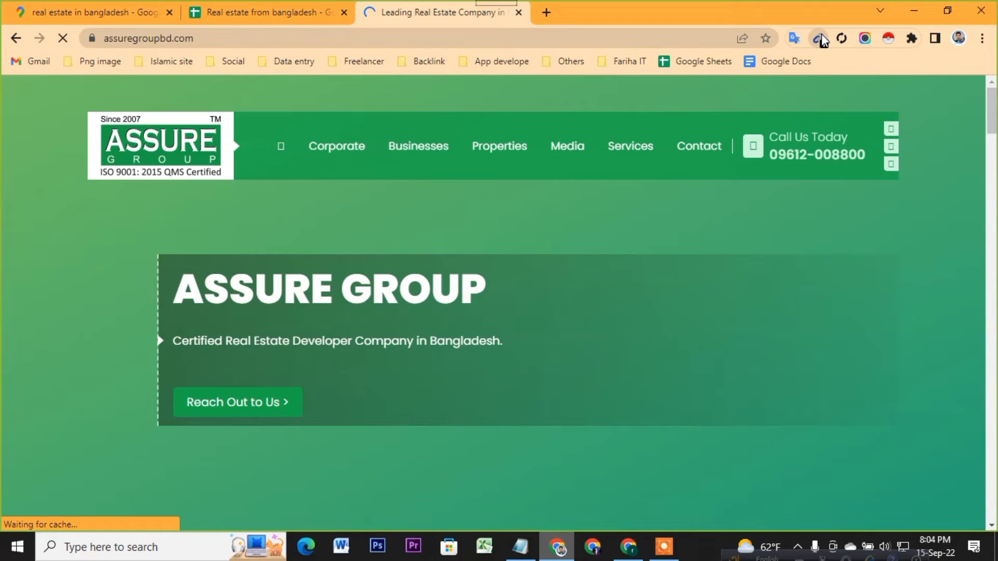
left_click(820, 40)
mouse_move(418, 145)
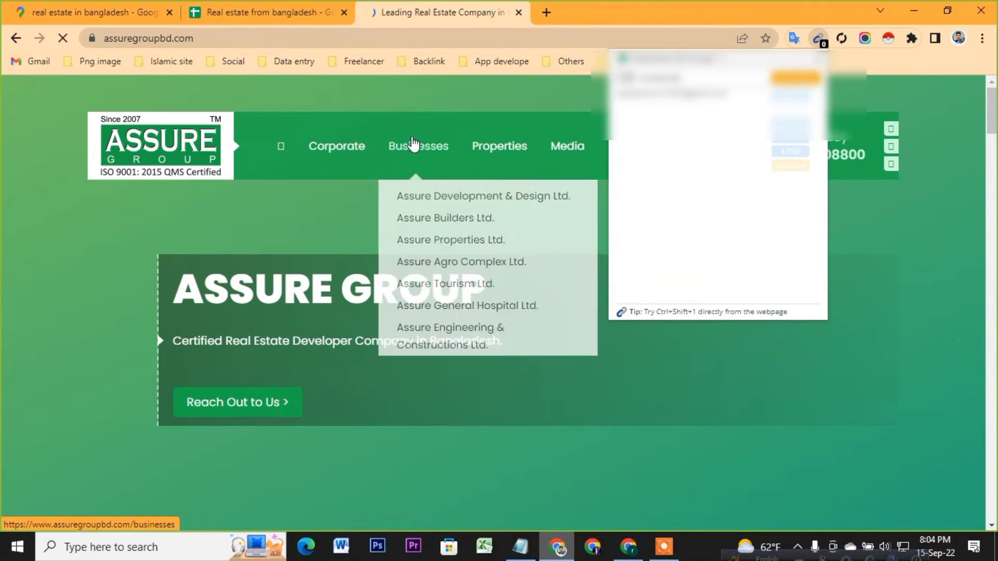
left_click(946, 93)
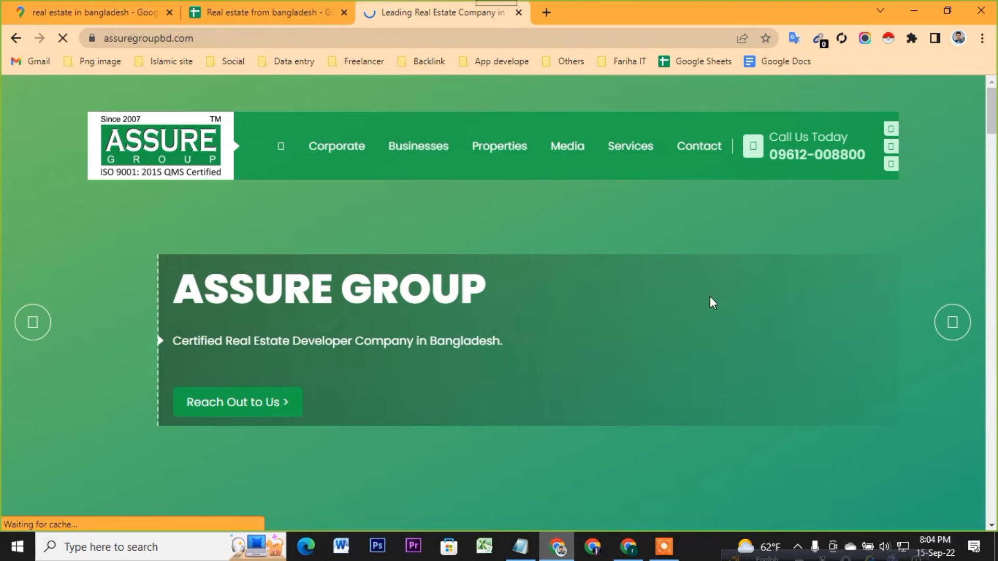
Step: Scroll through the assuregroupbd.com site for contact details, then close its tab
scroll(419, 277, "down", 8)
scroll(419, 278, "down", 5)
scroll(419, 278, "down", 5)
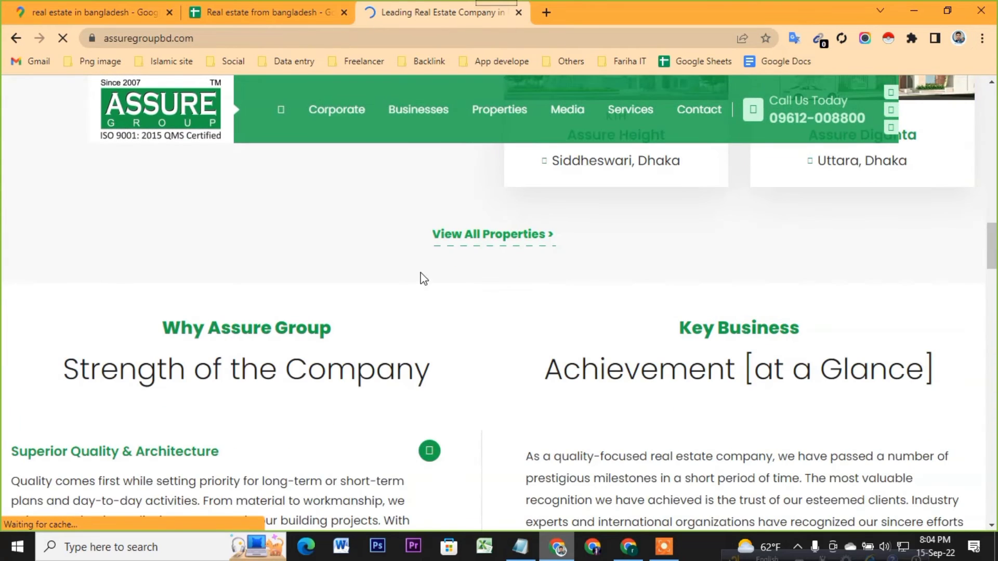
scroll(421, 265, "down", 5)
scroll(422, 255, "down", 6)
scroll(422, 250, "down", 3)
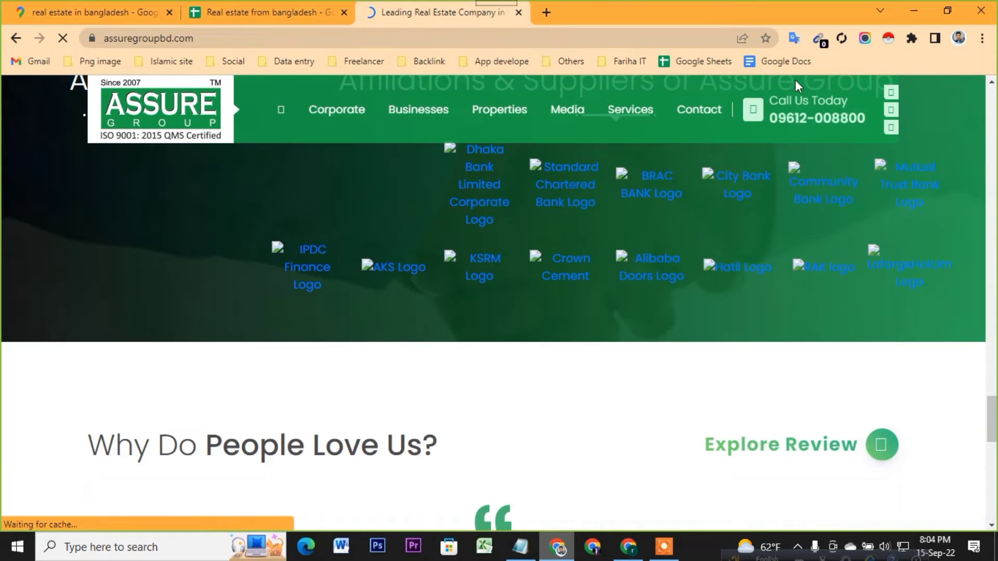
scroll(557, 406, "down", 5)
scroll(557, 410, "down", 2)
scroll(557, 408, "down", 5)
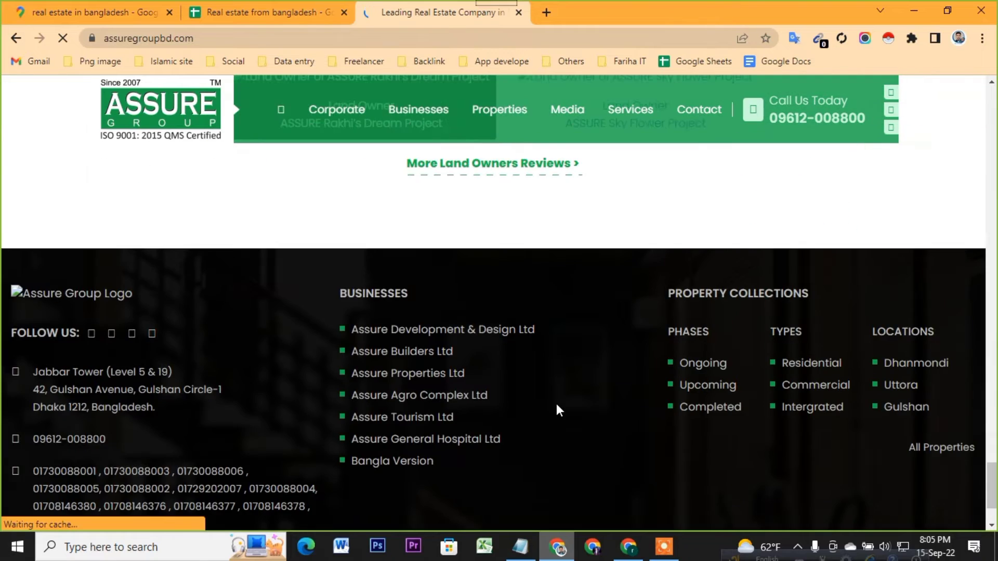
scroll(564, 409, "down", 1)
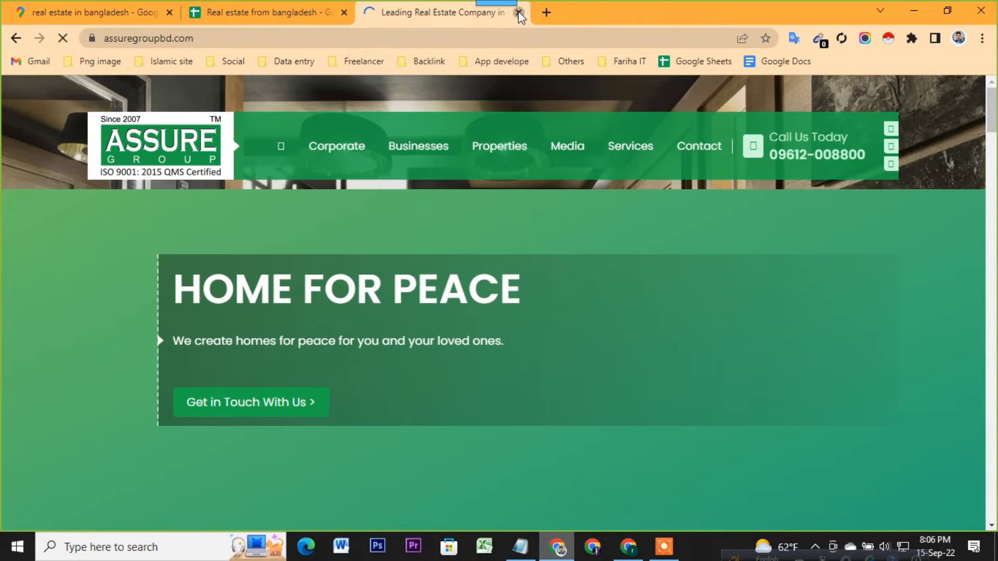
left_click(518, 12)
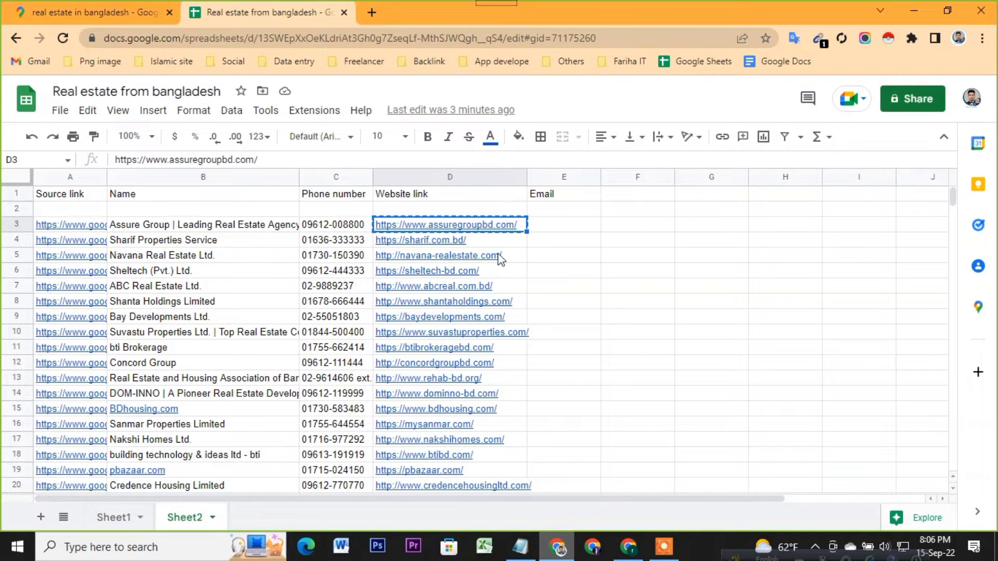
Step: Switch from the leads sheet to the Google Maps 'real estate in bangladesh' results
scroll(343, 291, "down", 2)
scroll(301, 291, "down", 1)
scroll(265, 270, "up", 3)
left_click(111, 3)
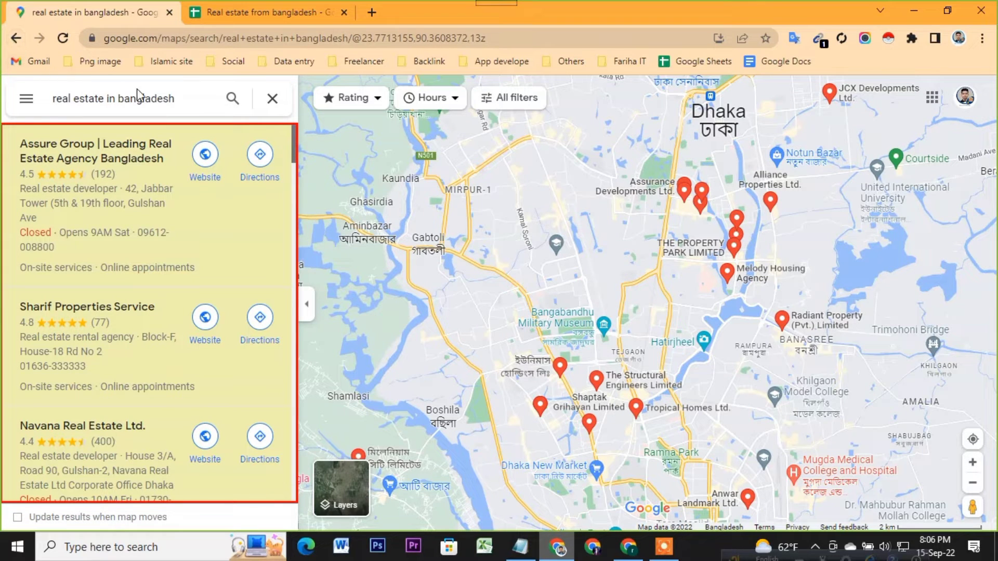
Step: Copy the 'real estate in bangladesh' search phrase from Maps into a new blank tab
double_click(145, 98)
left_click_drag(101, 93, 55, 98)
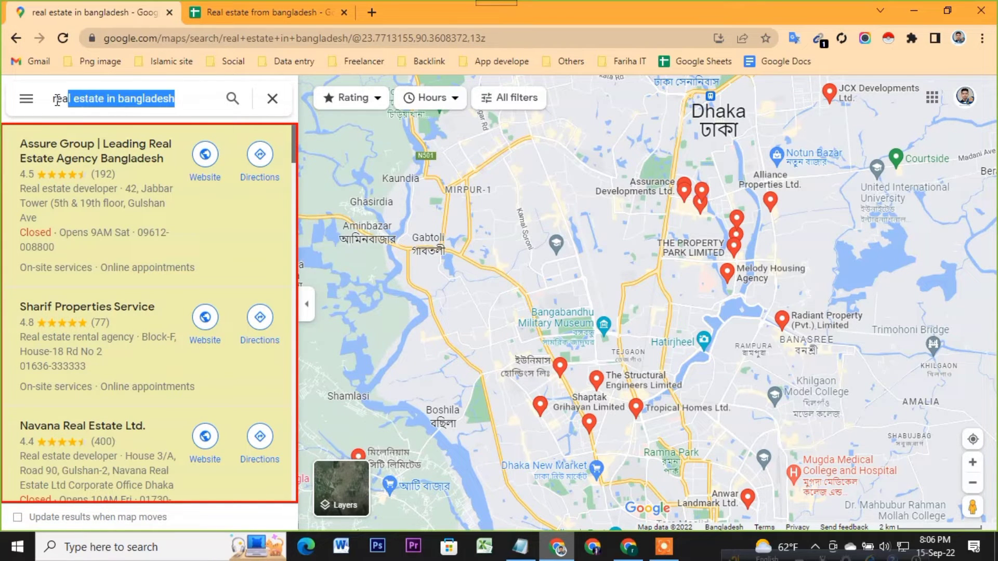
key("ctrl+c")
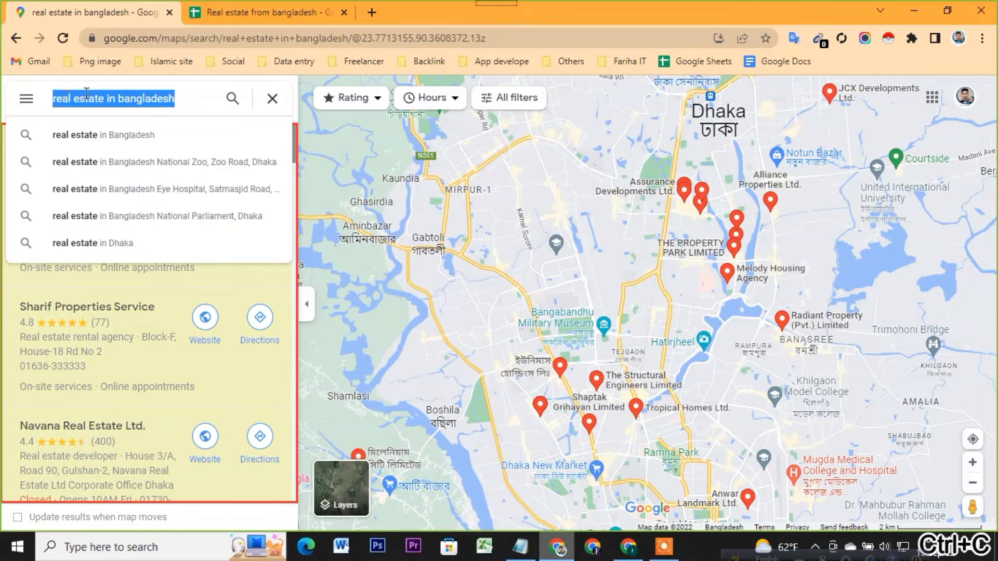
left_click(372, 12)
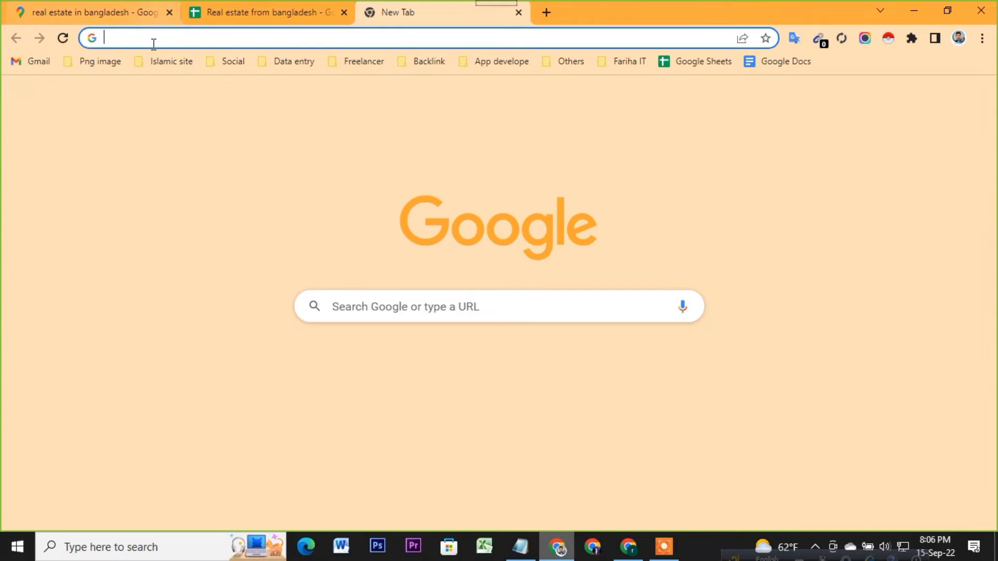
Step: Close the Maps tab and Google 'real estate in bangladesh', browsing the results for Bikroy.com
left_click(169, 11)
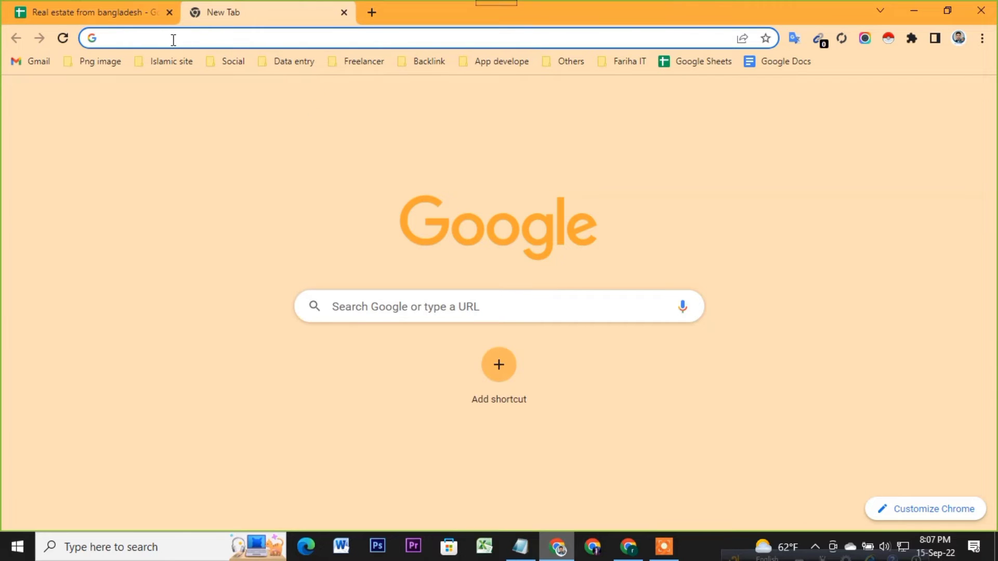
key("ctrl+v")
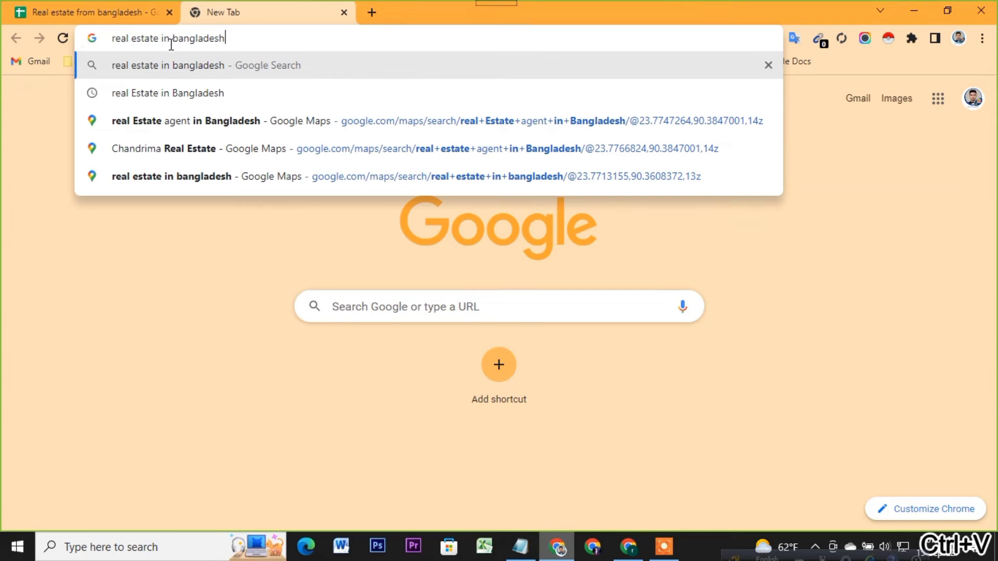
key("Return")
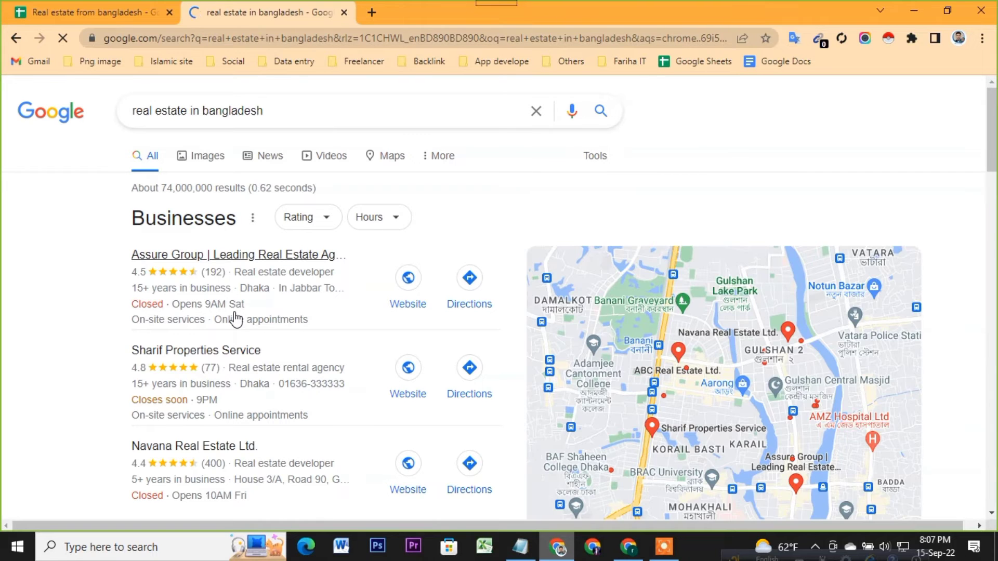
scroll(276, 286, "down", 3)
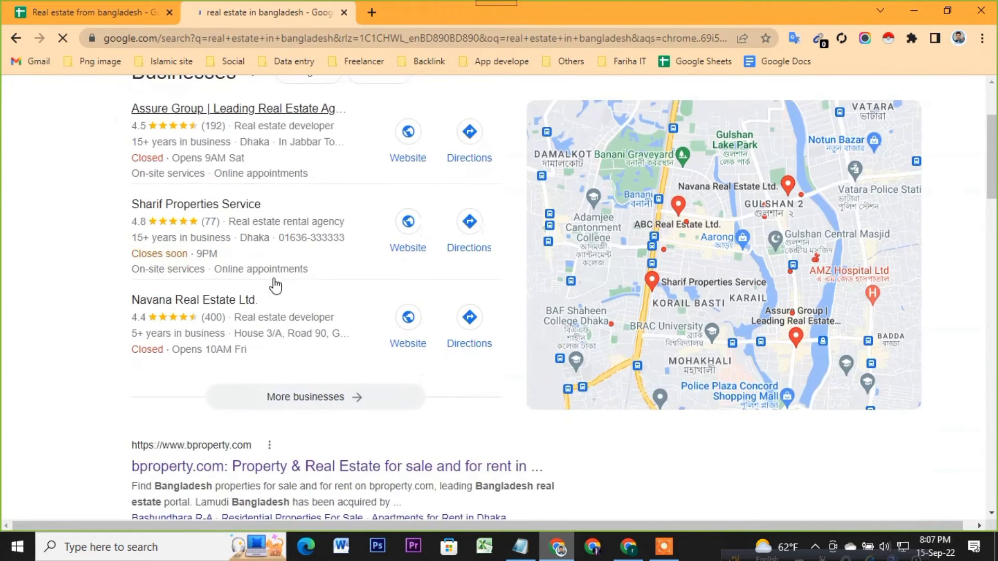
scroll(275, 285, "down", 4)
scroll(276, 286, "down", 3)
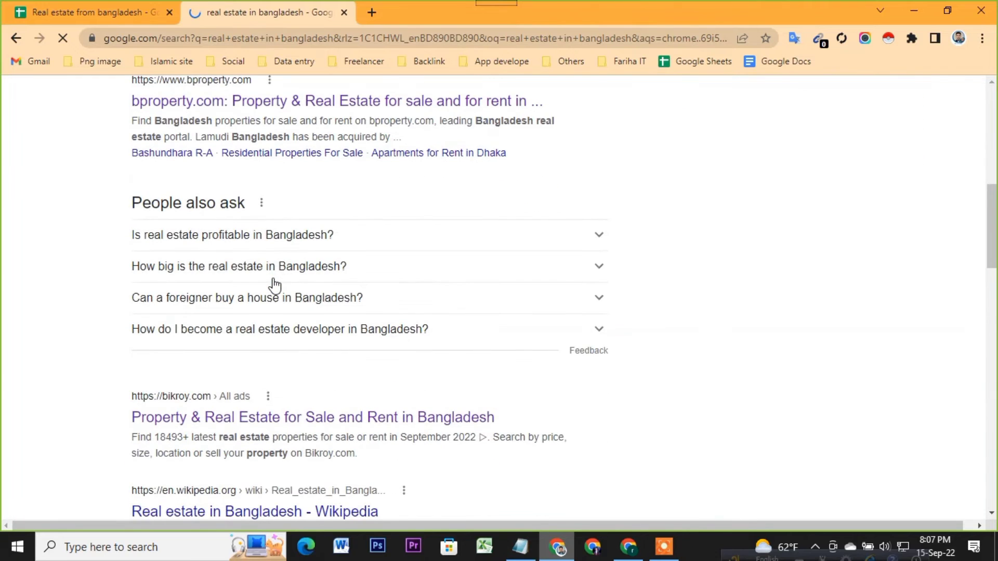
scroll(211, 262, "down", 3)
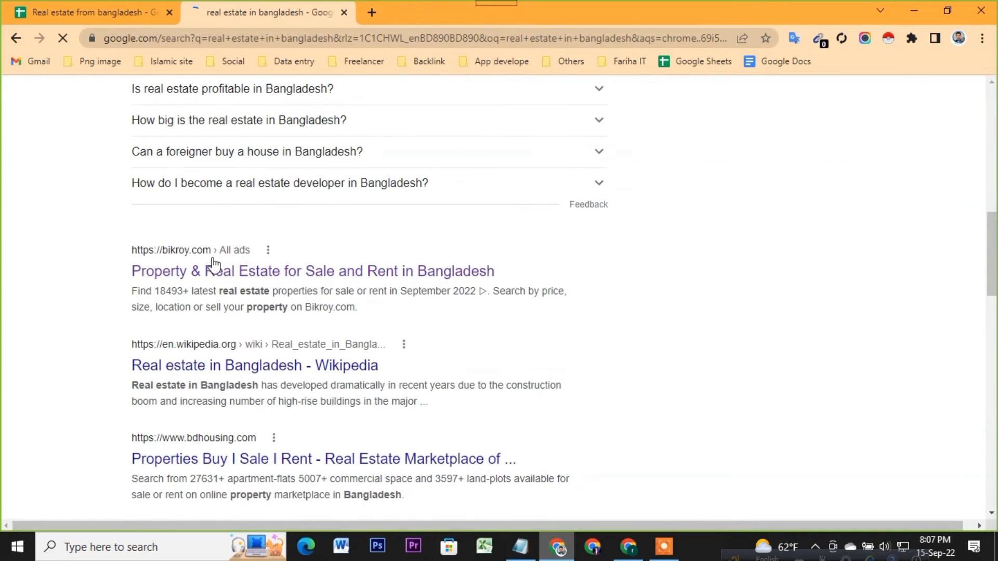
scroll(213, 264, "down", 3)
scroll(252, 334, "up", 3)
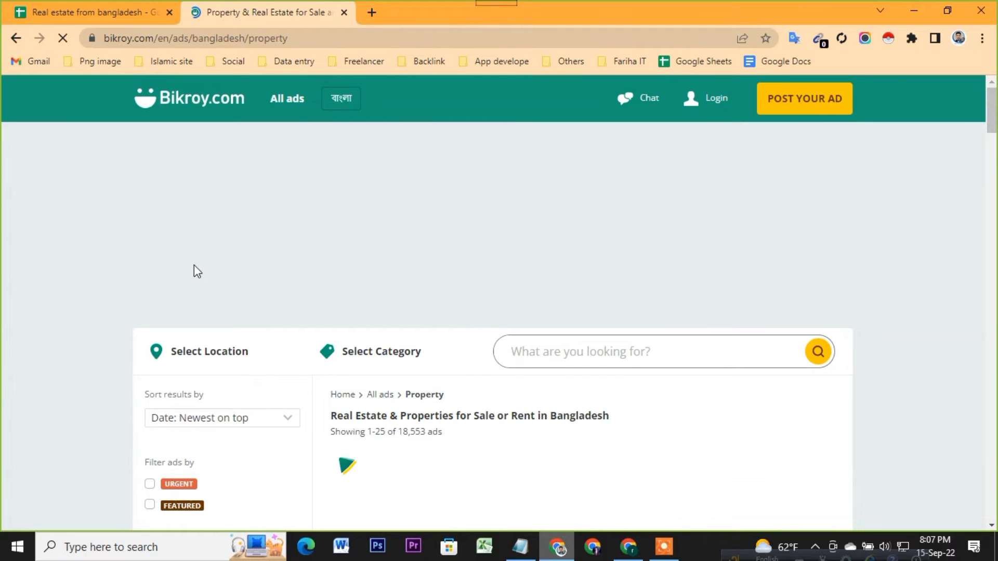
Step: Browse the Apartment Rentals listings, then return to the Bikroy.com home page via its logo
scroll(252, 265, "down", 2)
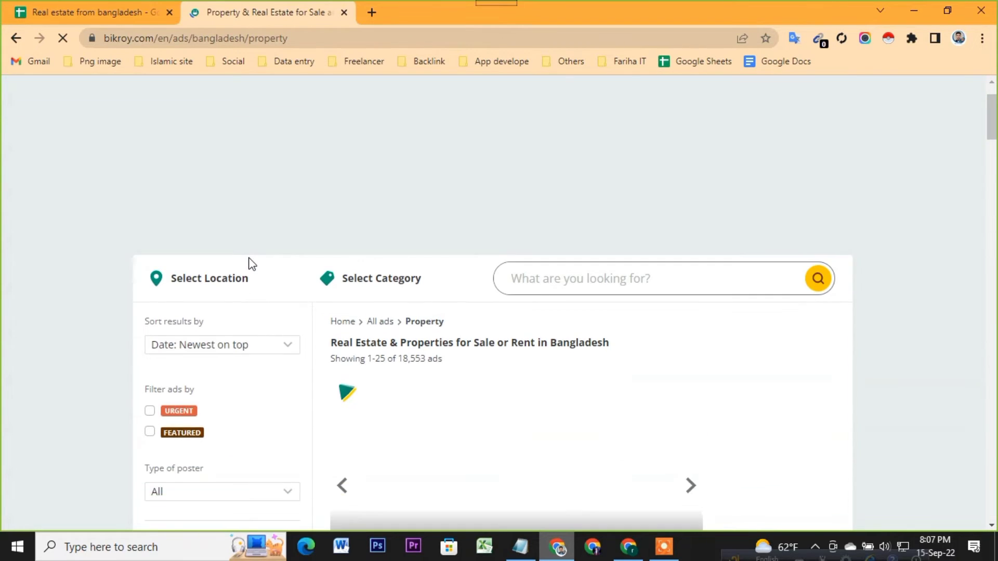
scroll(252, 264, "down", 3)
scroll(252, 264, "down", 4)
scroll(392, 242, "down", 1)
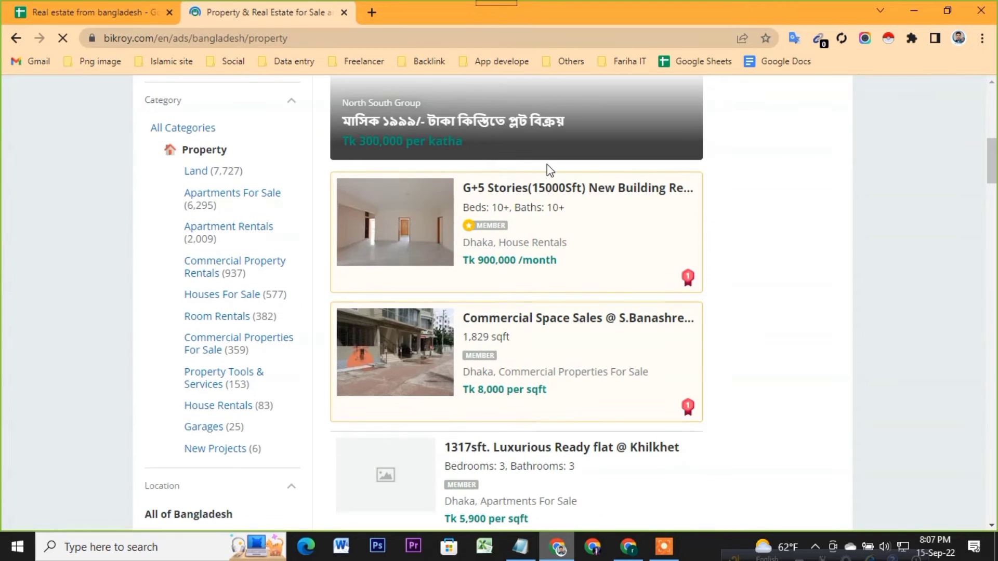
scroll(479, 210, "up", 2)
scroll(479, 212, "up", 4)
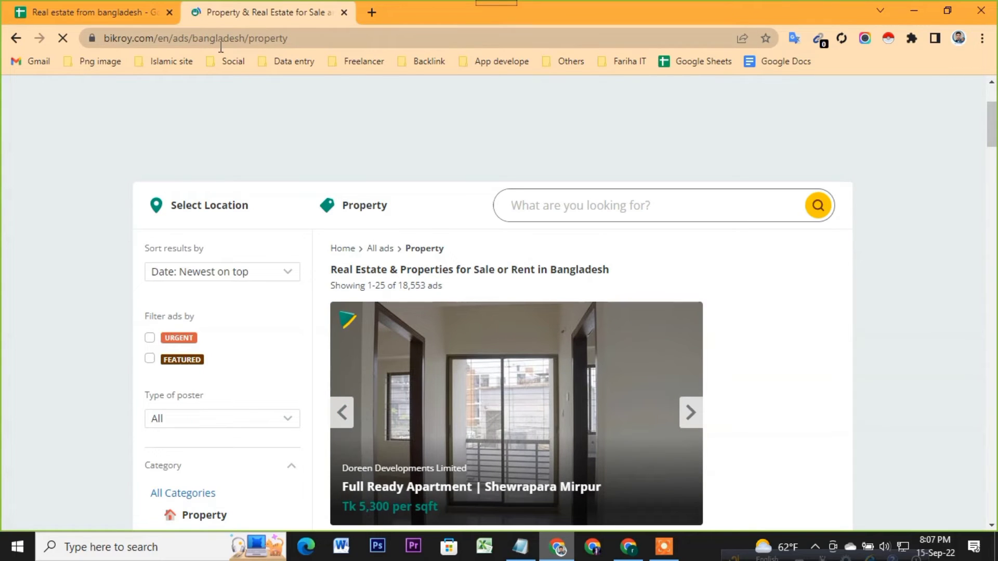
scroll(373, 289, "down", 1)
scroll(373, 289, "down", 1)
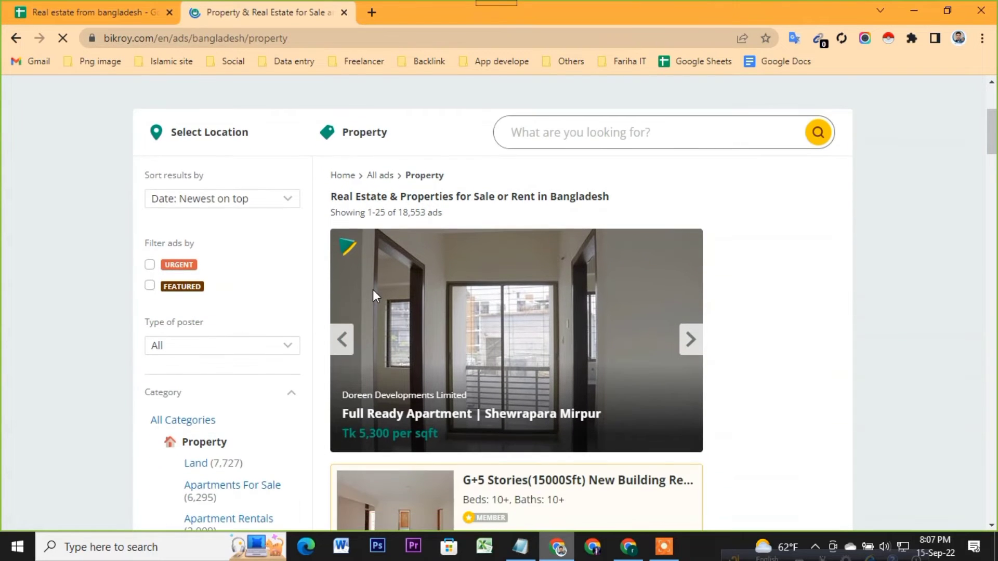
scroll(364, 291, "down", 3)
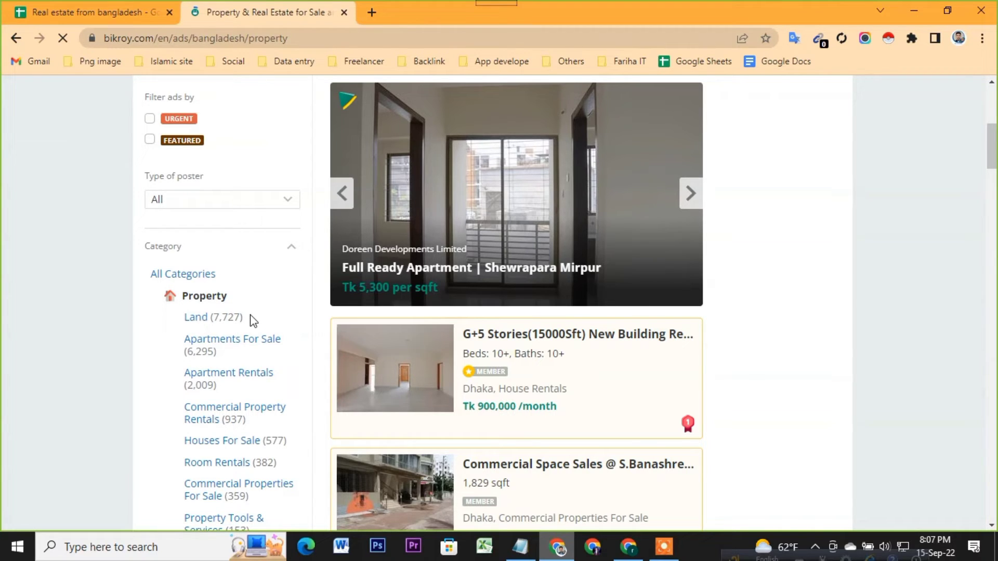
scroll(253, 320, "down", 1)
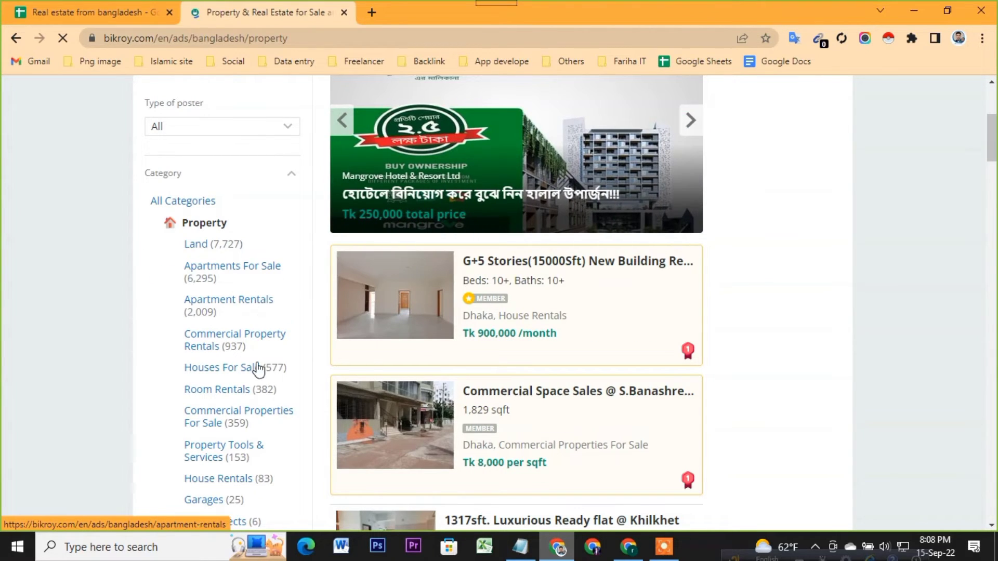
scroll(258, 369, "down", 1)
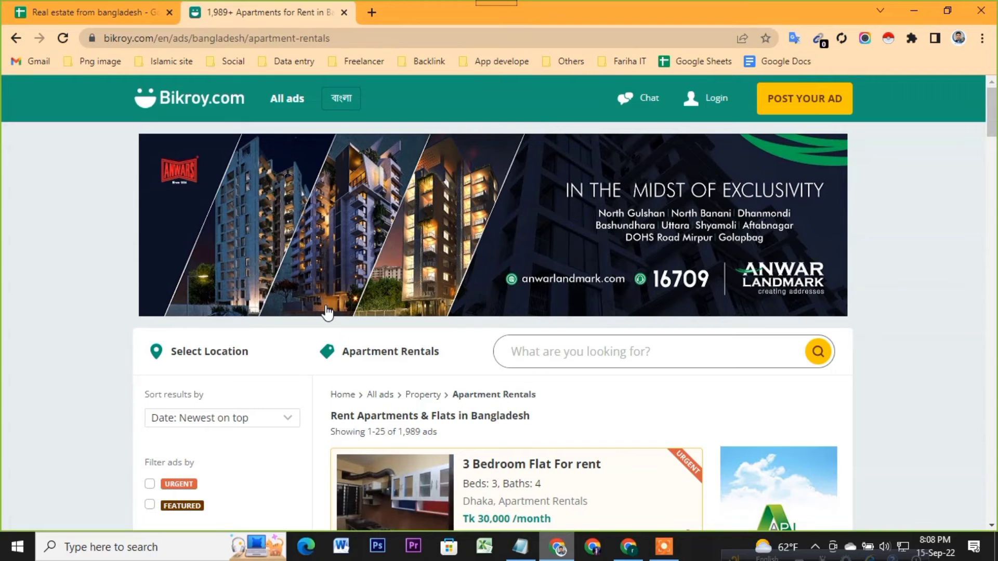
left_click(190, 107)
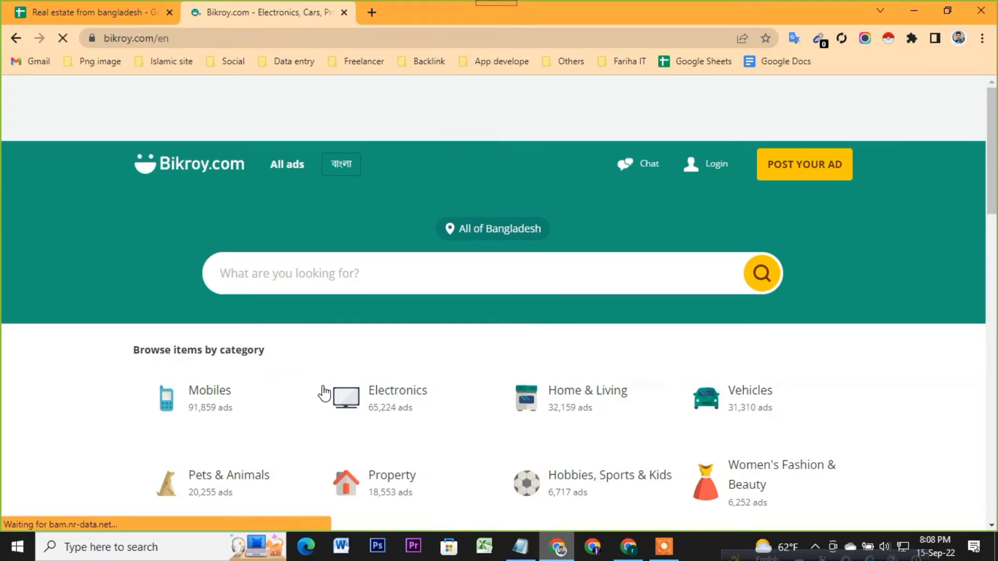
Step: Scroll the Bikroy home page and All ads listings down to the category list
scroll(333, 400, "down", 3)
scroll(541, 419, "down", 2)
scroll(543, 424, "down", 4)
scroll(543, 424, "down", 3)
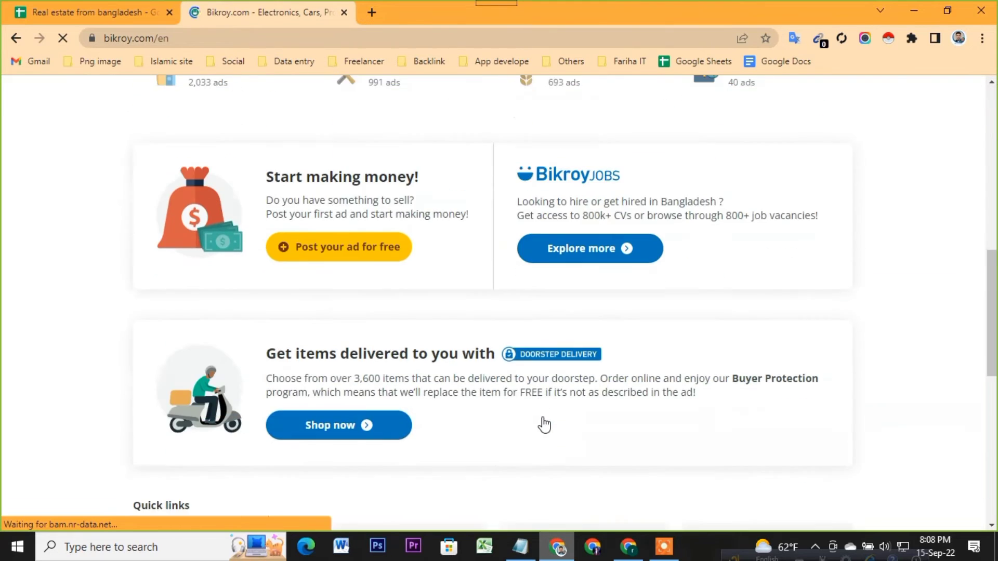
scroll(541, 423, "down", 3)
scroll(530, 416, "down", 4)
scroll(522, 406, "down", 2)
scroll(514, 397, "up", 5)
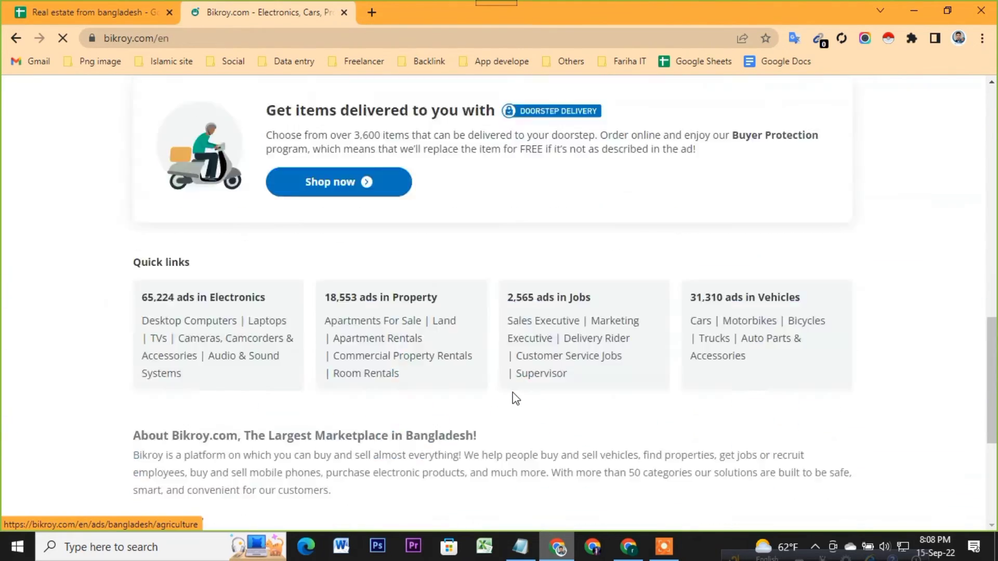
scroll(511, 393, "up", 15)
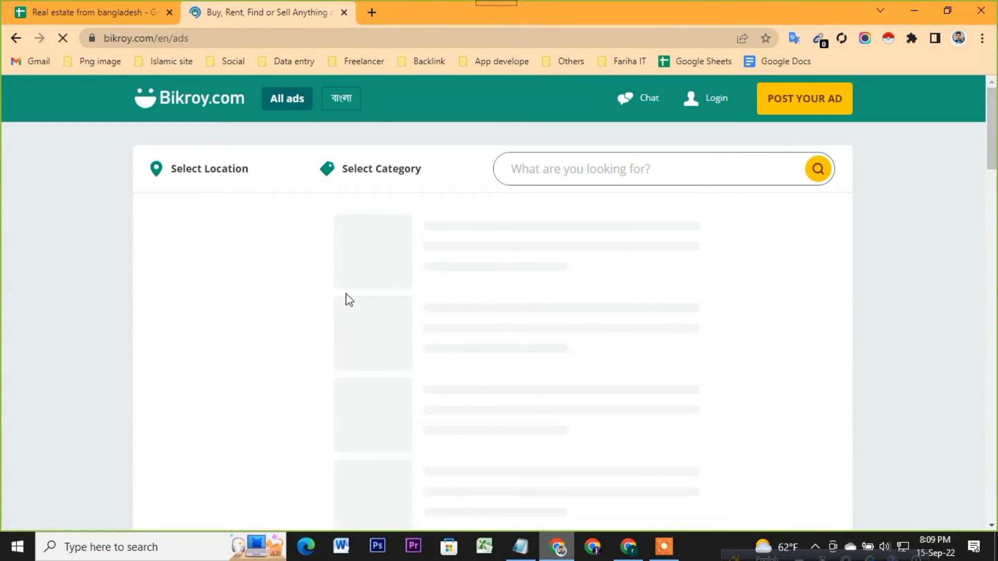
scroll(351, 285, "down", 2)
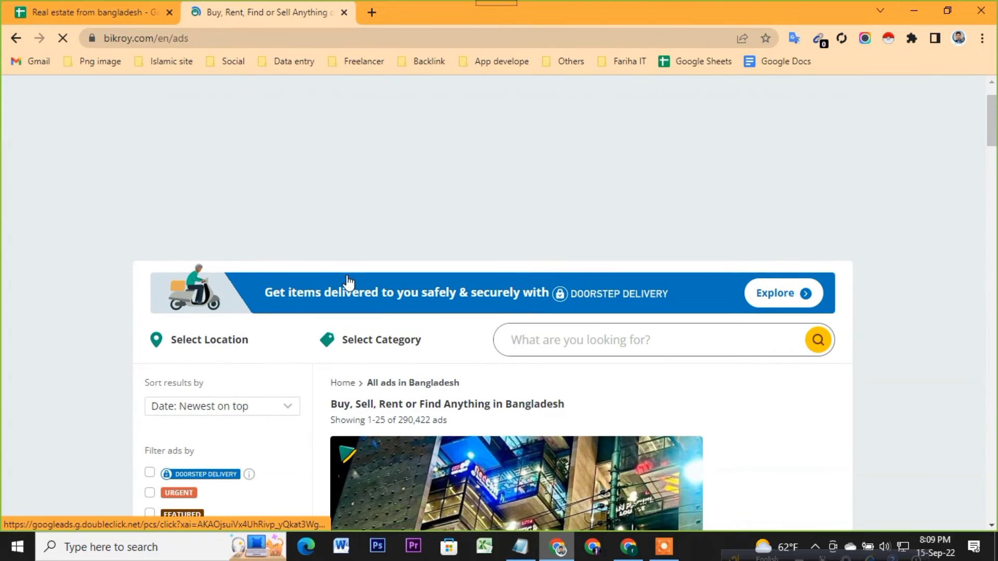
scroll(228, 286, "down", 3)
scroll(198, 291, "down", 2)
scroll(196, 295, "down", 3)
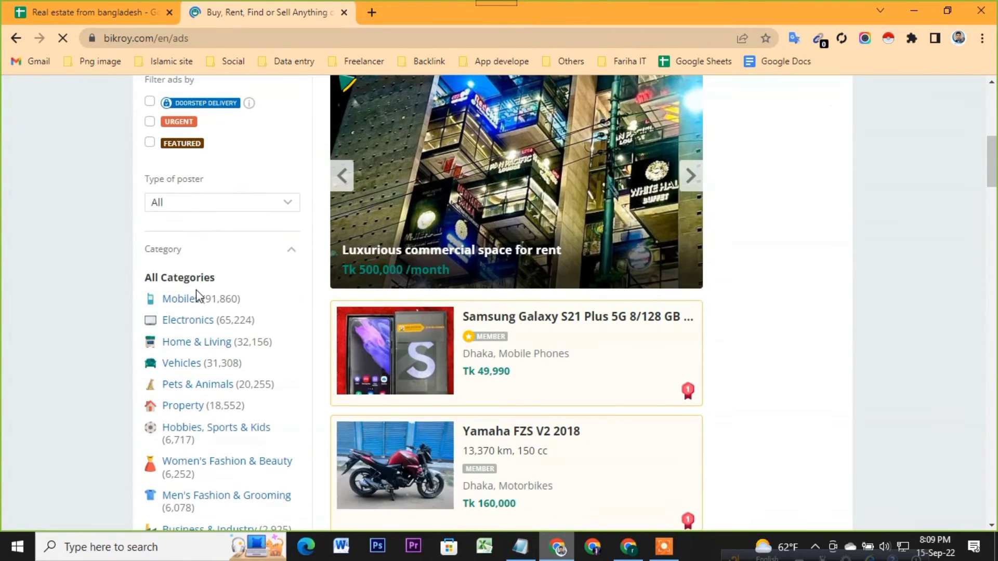
scroll(177, 278, "down", 2)
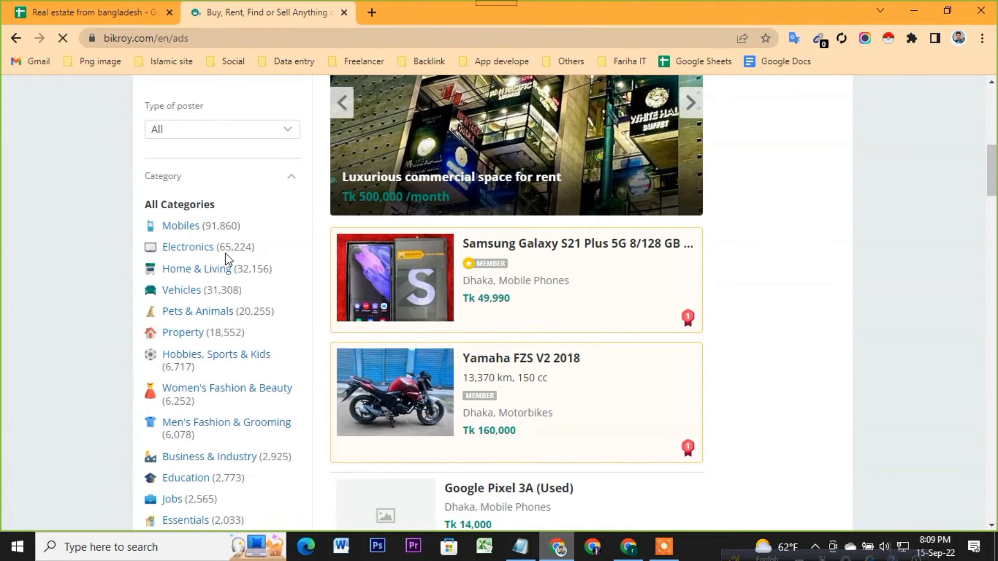
scroll(275, 318, "up", 1)
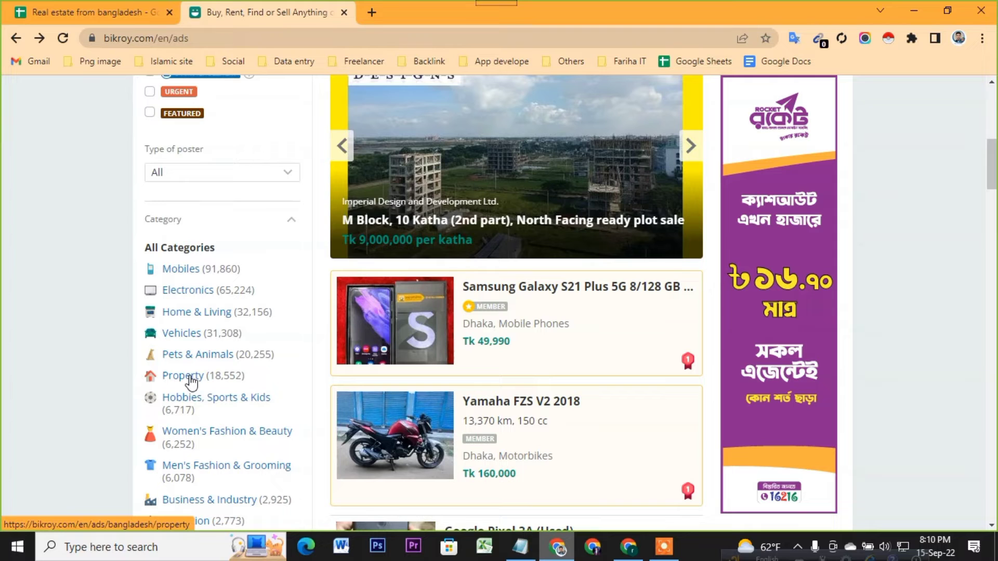
Step: Filter the Bikroy ads to the Property category and look through them
left_click(190, 378)
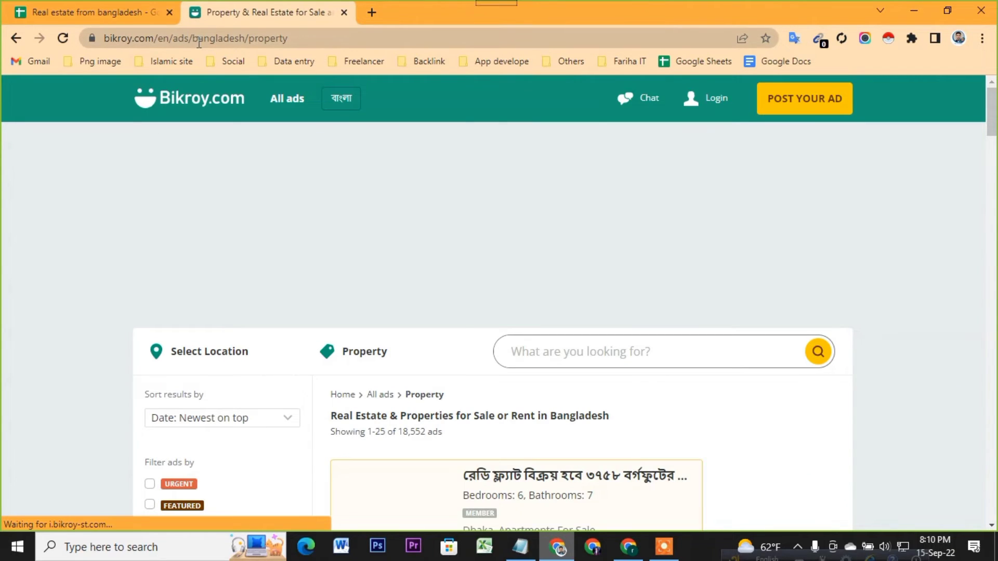
scroll(214, 299, "down", 3)
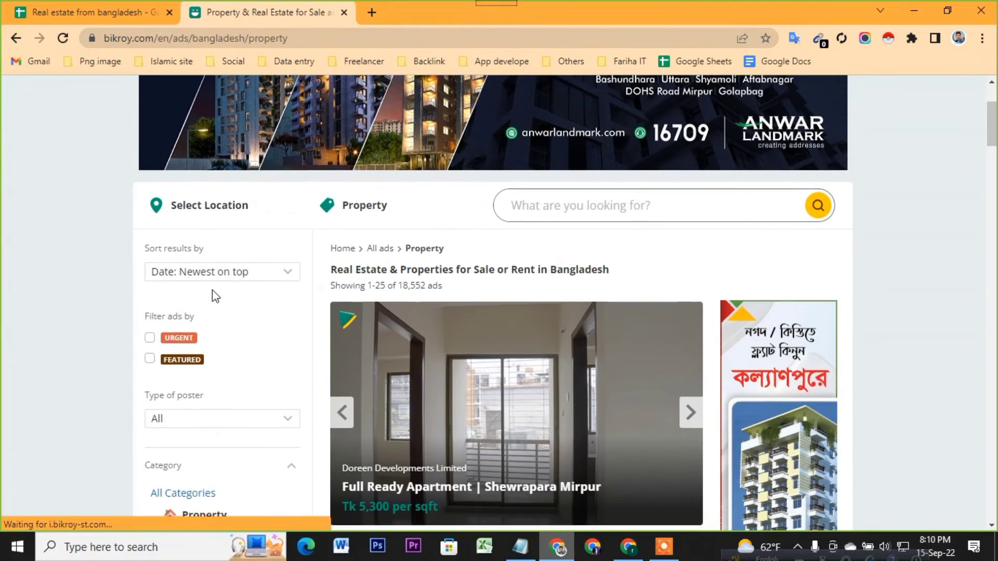
scroll(214, 299, "down", 4)
scroll(228, 307, "down", 3)
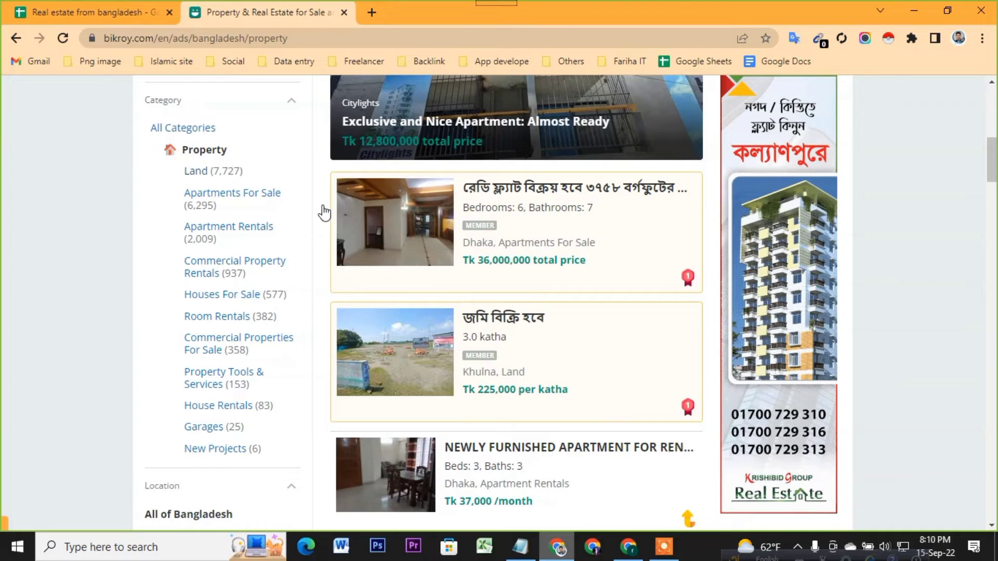
Step: Narrow the property listings to Land and browse the 7,620 land-for-sale ads
left_click(195, 174)
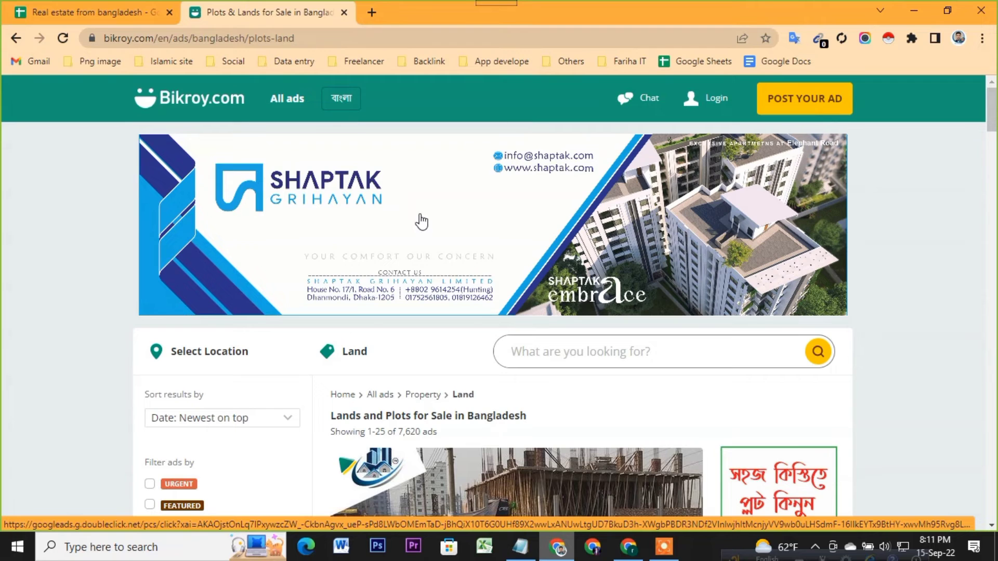
scroll(520, 234, "down", 4)
scroll(519, 234, "down", 4)
scroll(509, 234, "down", 3)
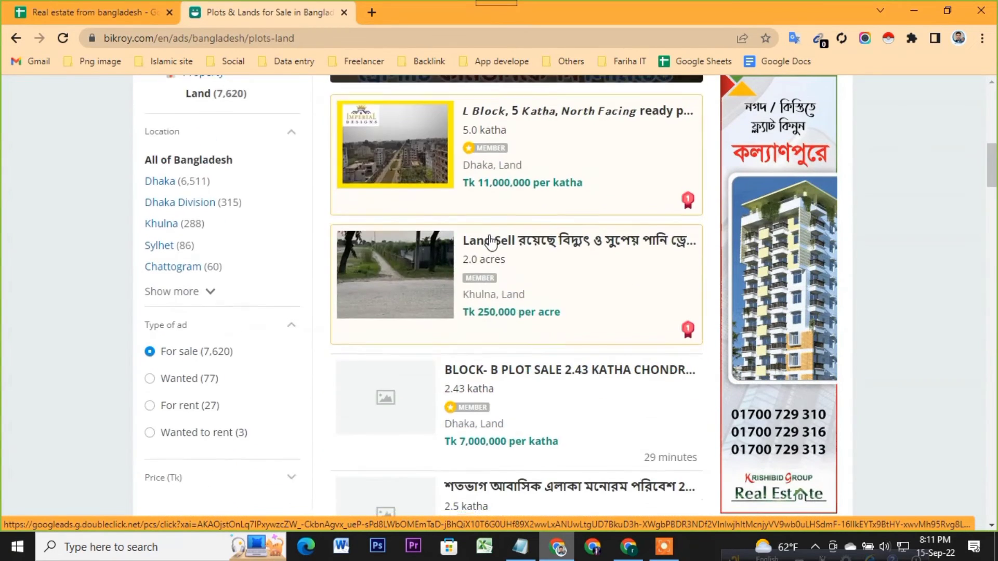
scroll(490, 224, "down", 10)
scroll(489, 222, "up", 7)
scroll(489, 222, "up", 3)
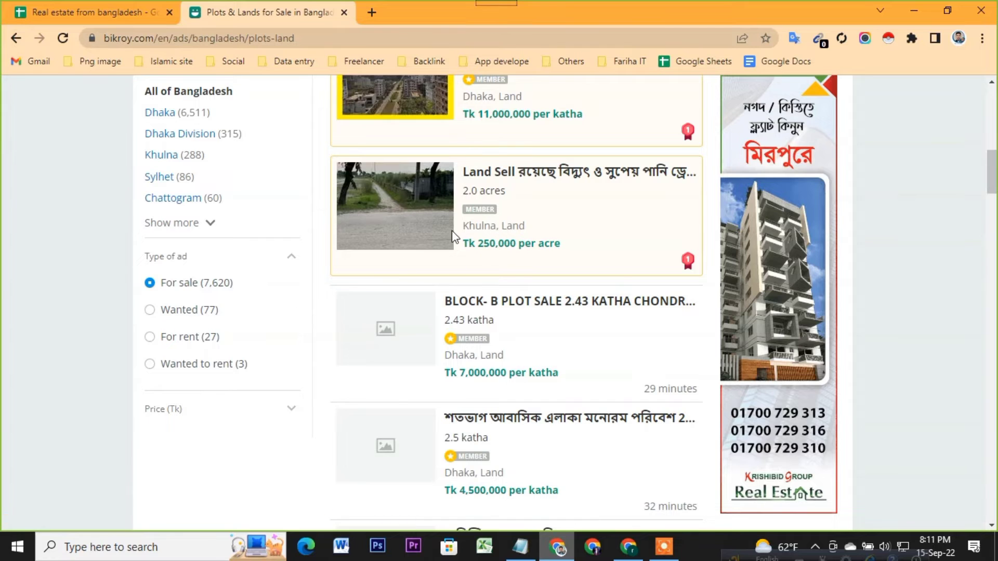
scroll(451, 235, "up", 3)
scroll(449, 239, "up", 1)
scroll(448, 243, "down", 1)
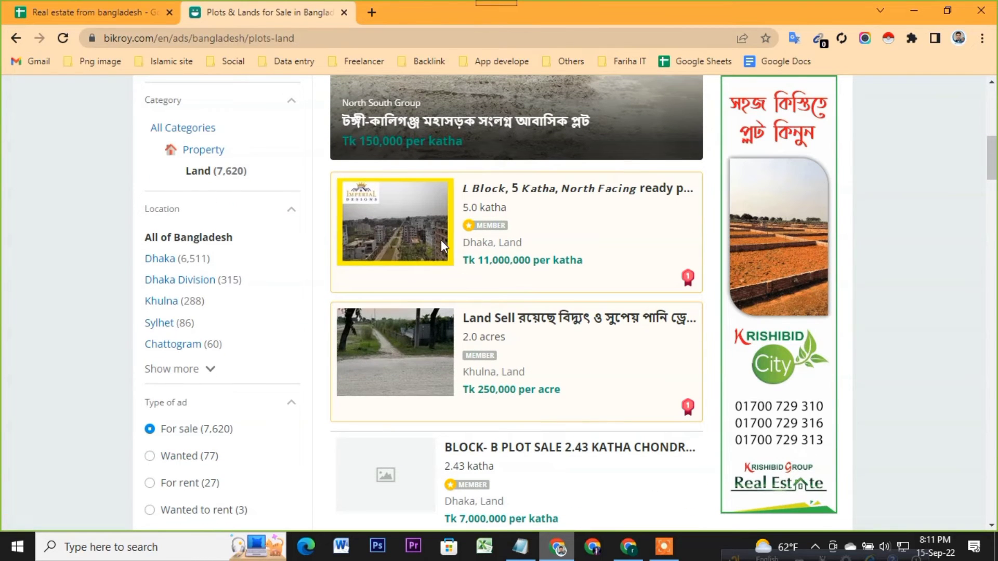
Step: Open the 'L Block, 5 Katha' and 'Land Sell' ads in new tabs
right_click(515, 204)
left_click(559, 209)
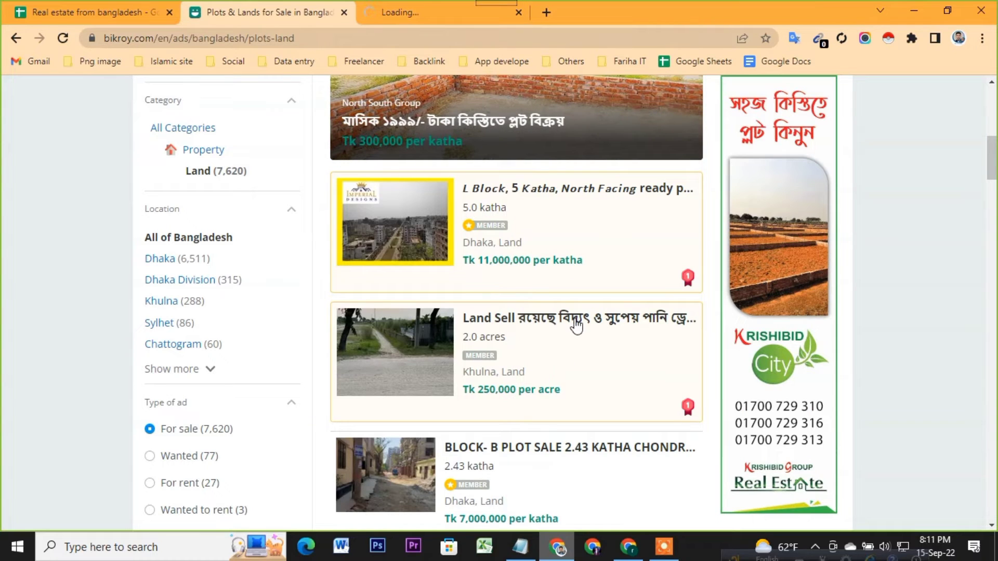
right_click(524, 329)
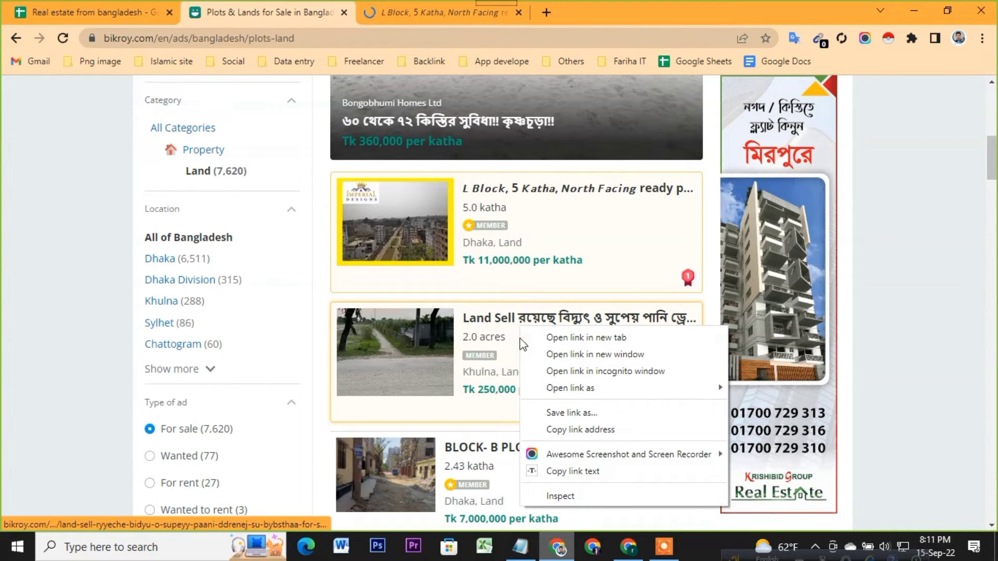
left_click(569, 340)
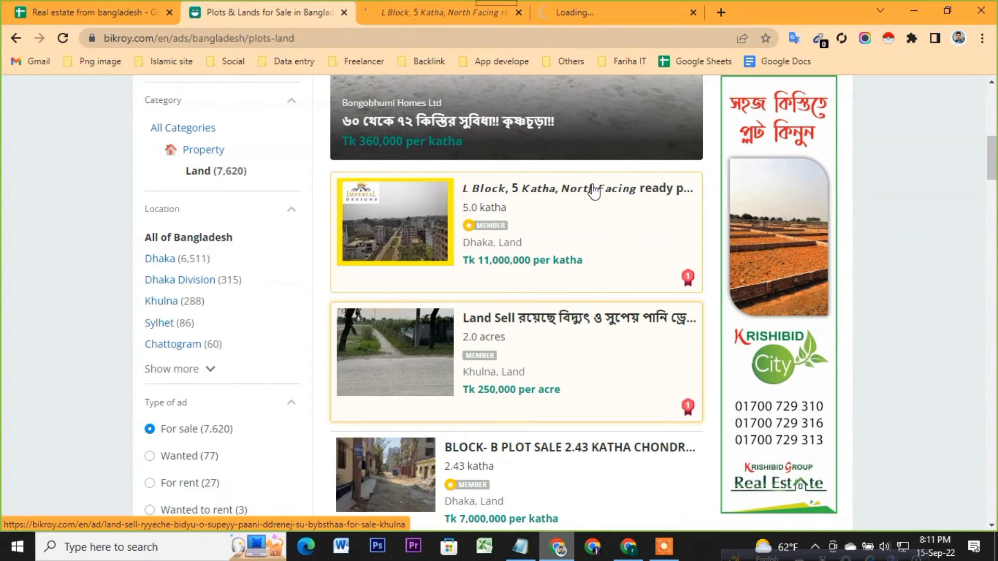
Step: Copy the web address of the L Block, 5 Katha ad
left_click(418, 7)
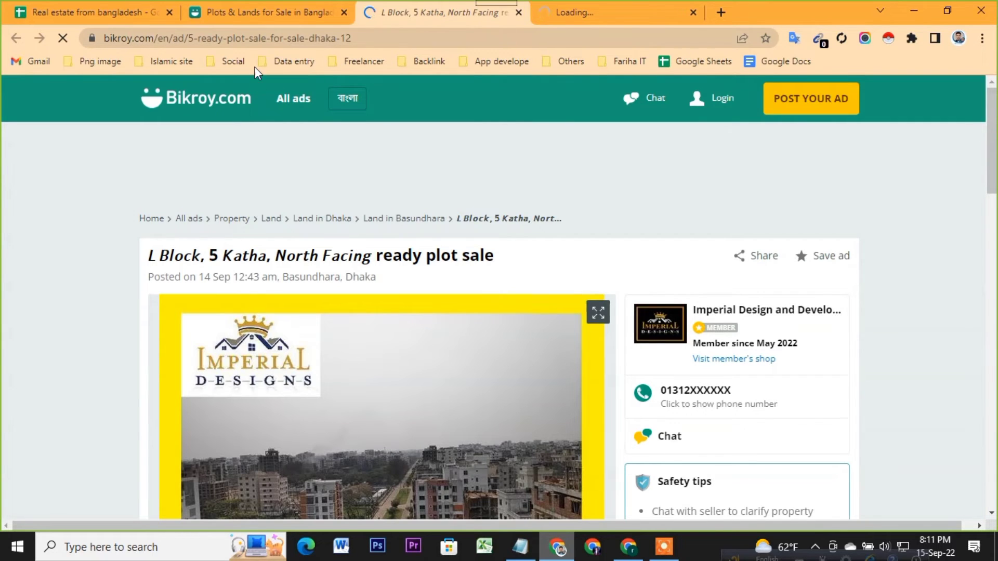
left_click(256, 41)
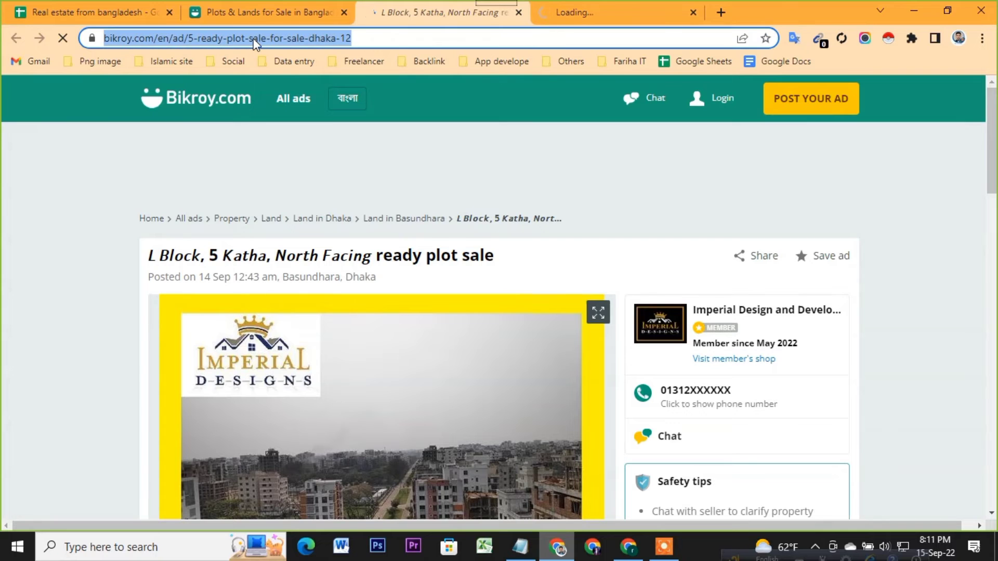
key("ctrl+c")
Step: Paste the L Block ad's Bikroy link into Sheet1 cell B3 as lead 2, then return to the land listings
left_click(100, 11)
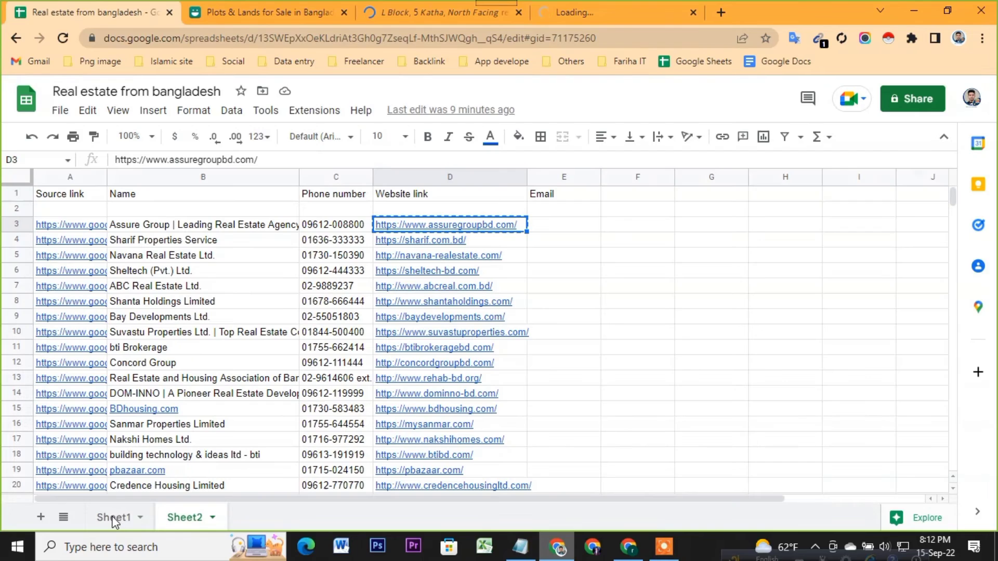
left_click(113, 517)
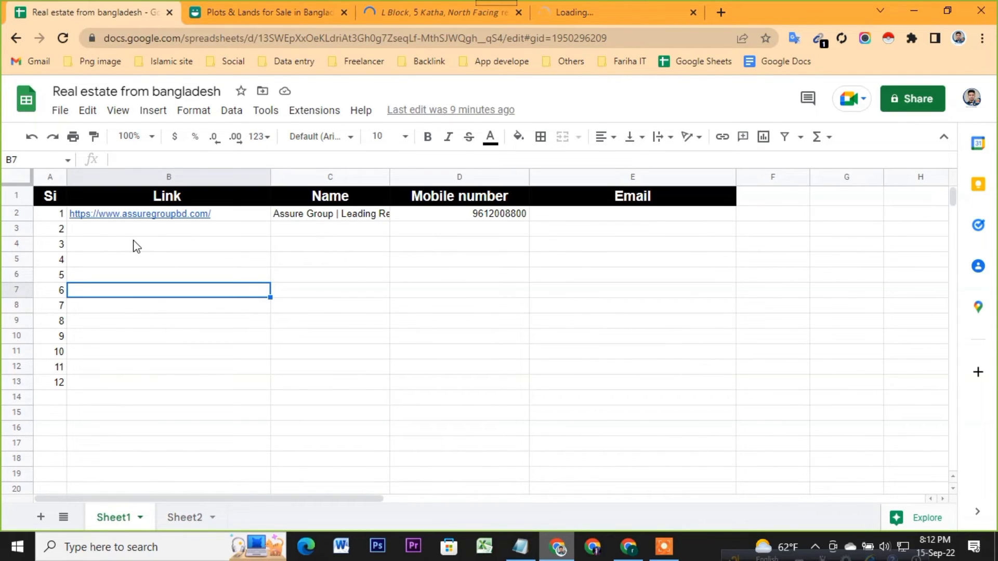
left_click(144, 231)
key("ctrl+v")
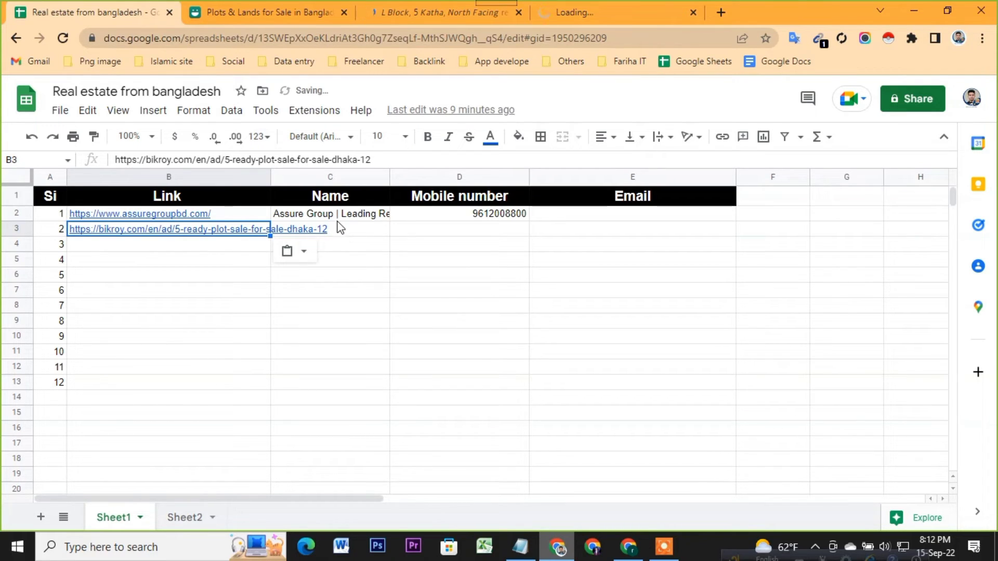
left_click(286, 10)
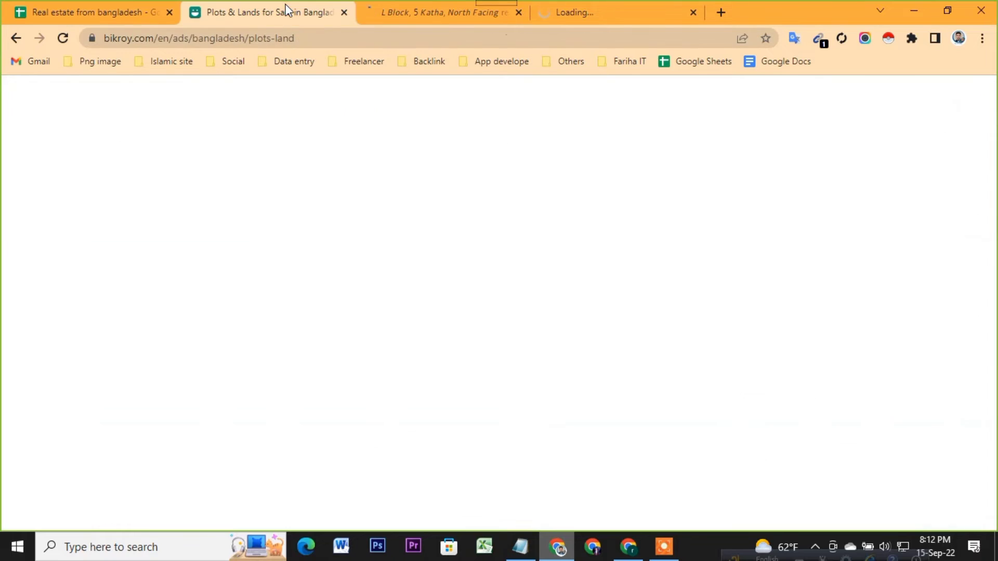
Step: On the 'L Block, 5 Katha, North Facing' ad page, select the seller's company name
left_click(457, 4)
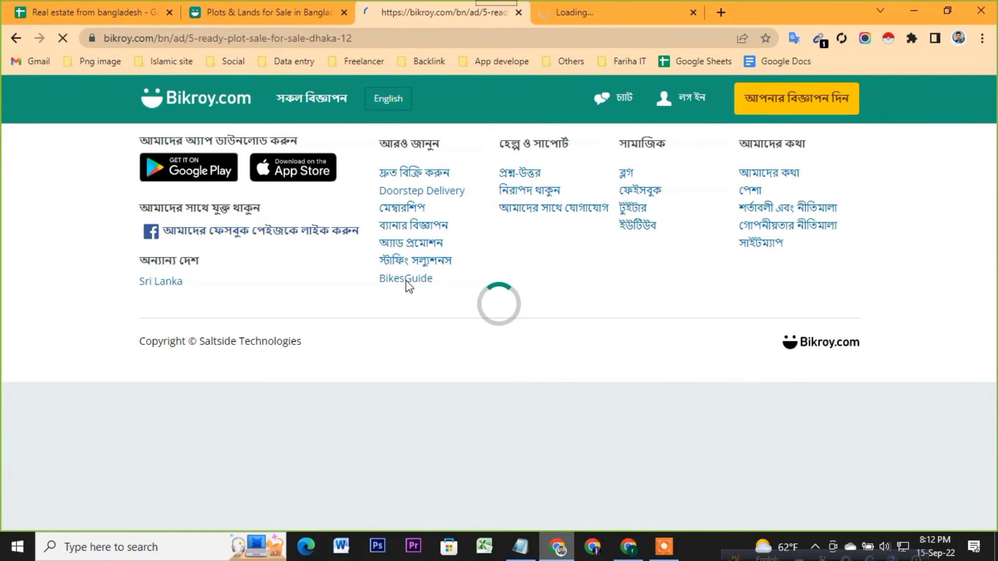
scroll(502, 256, "down", 1)
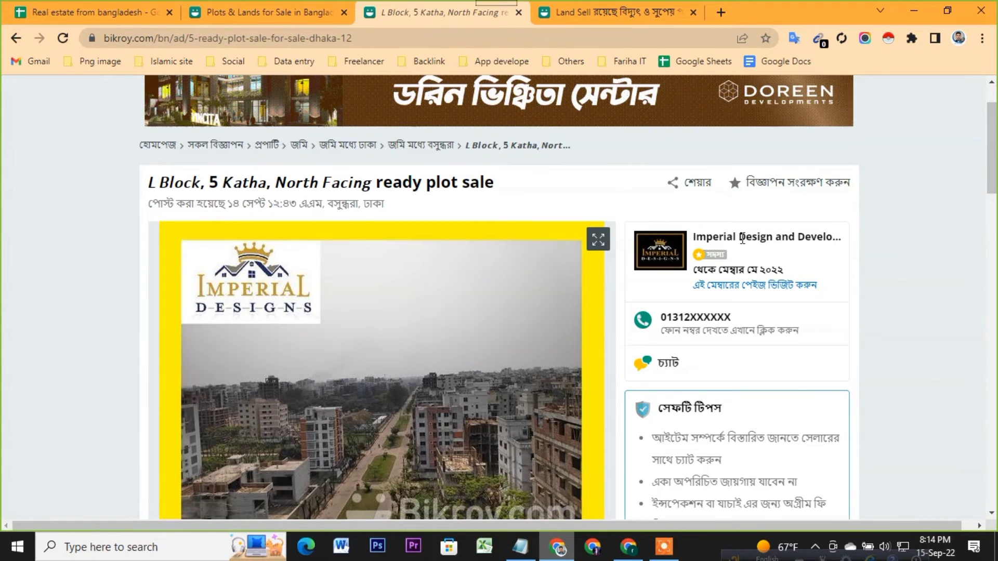
left_click_drag(696, 236, 851, 239)
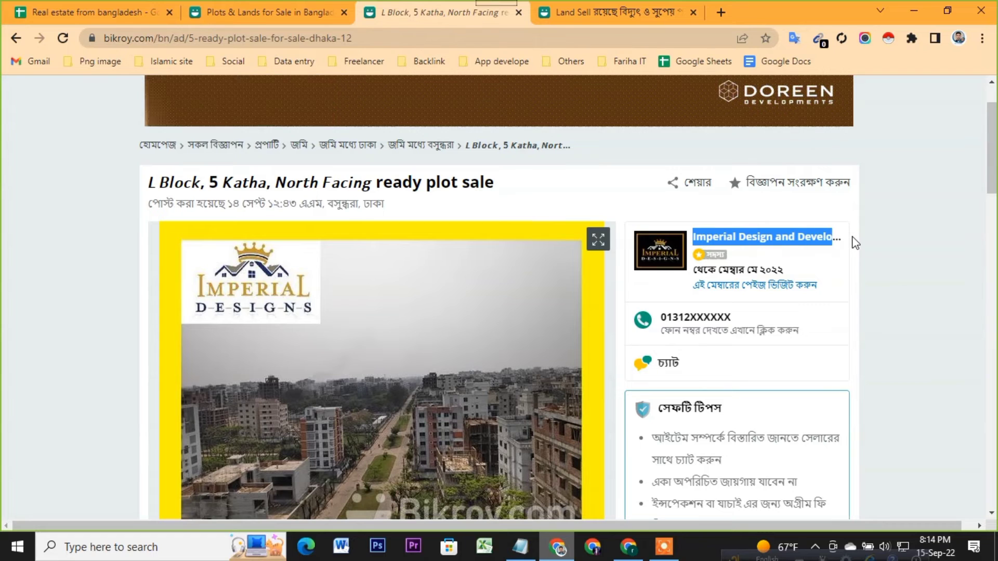
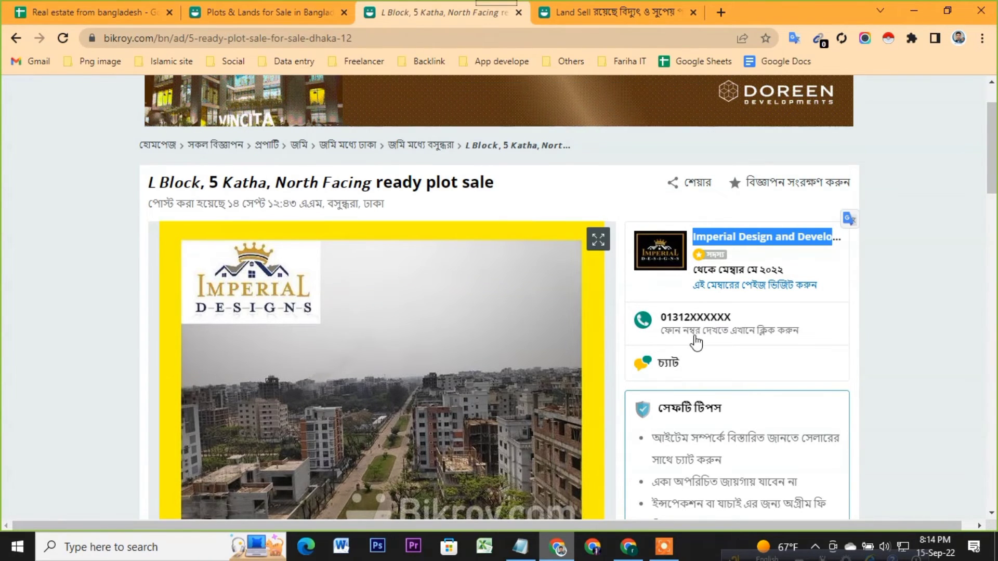
Step: Reveal the L Block seller's full phone numbers and copy the first one
left_click(704, 332)
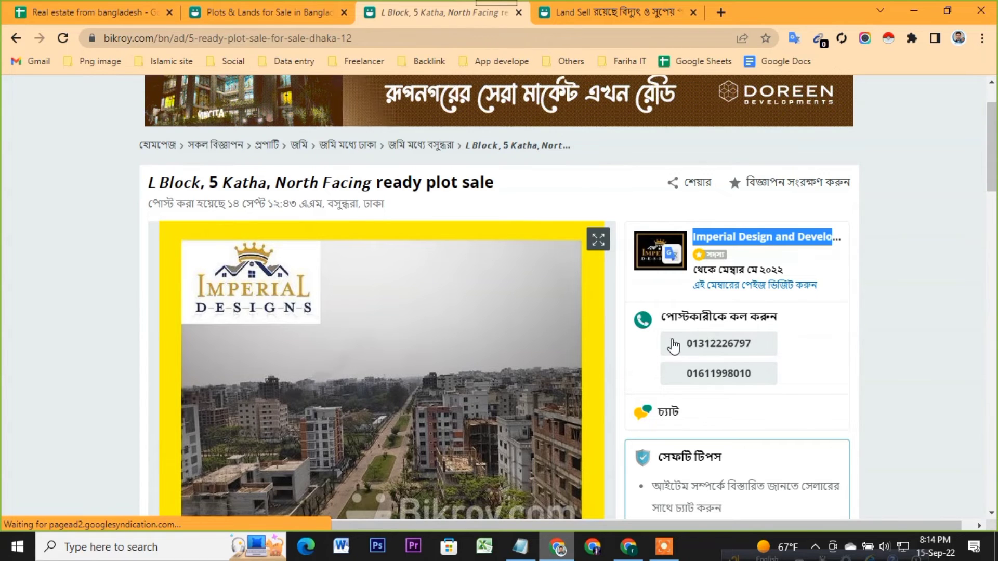
right_click(734, 346)
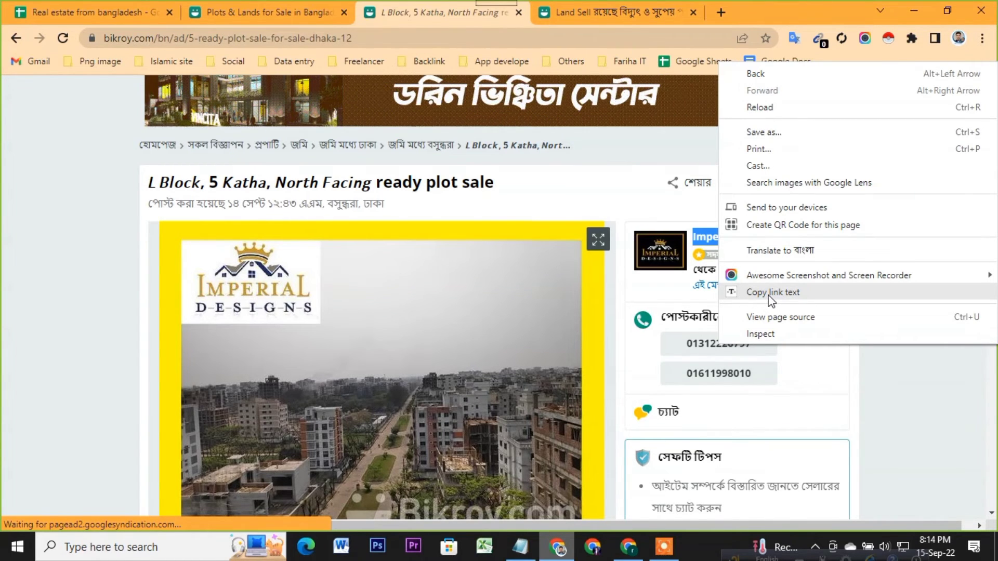
left_click(770, 293)
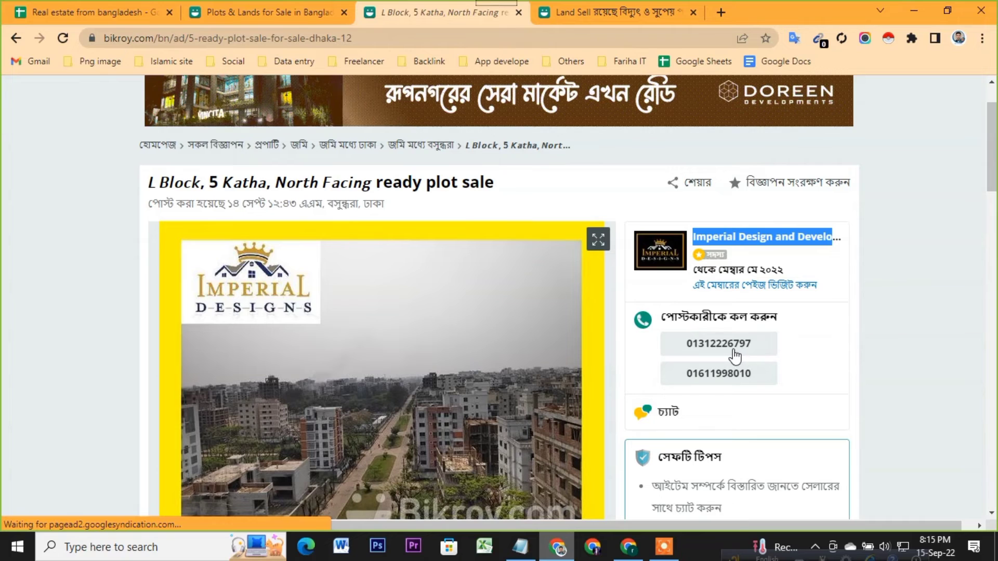
left_click(32, 13)
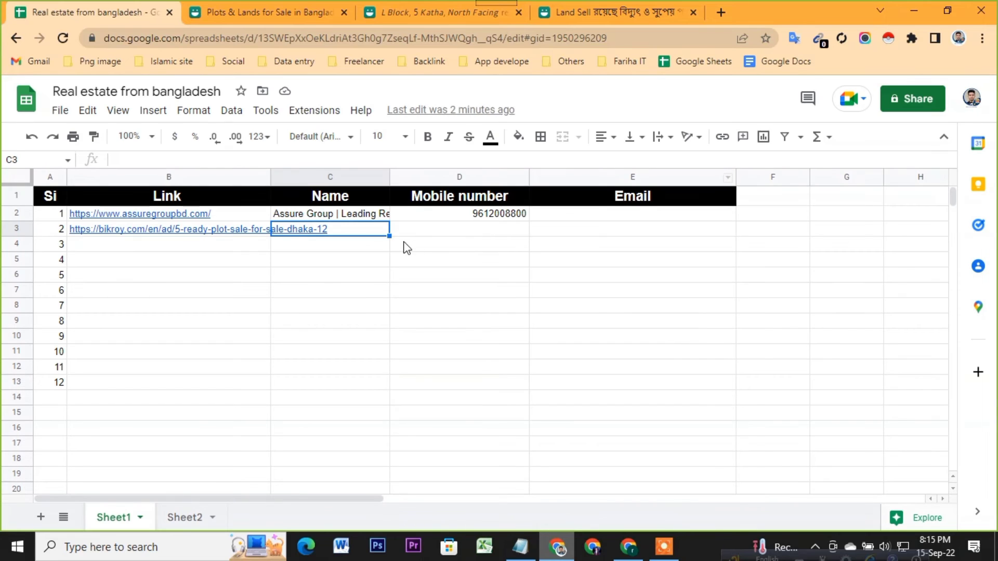
Step: Paste the L Block seller's first mobile number into D3
left_click(474, 236)
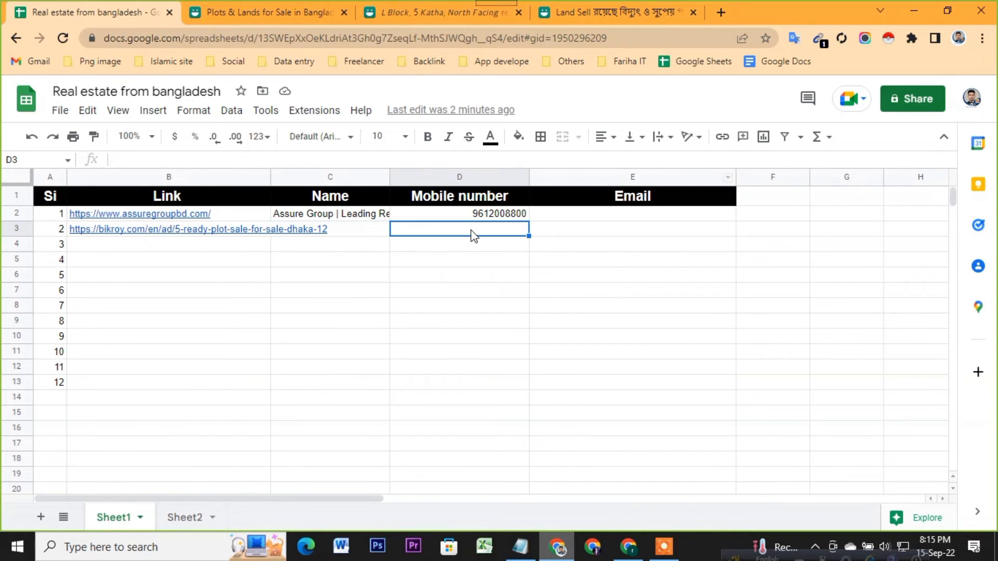
key("ctrl+v")
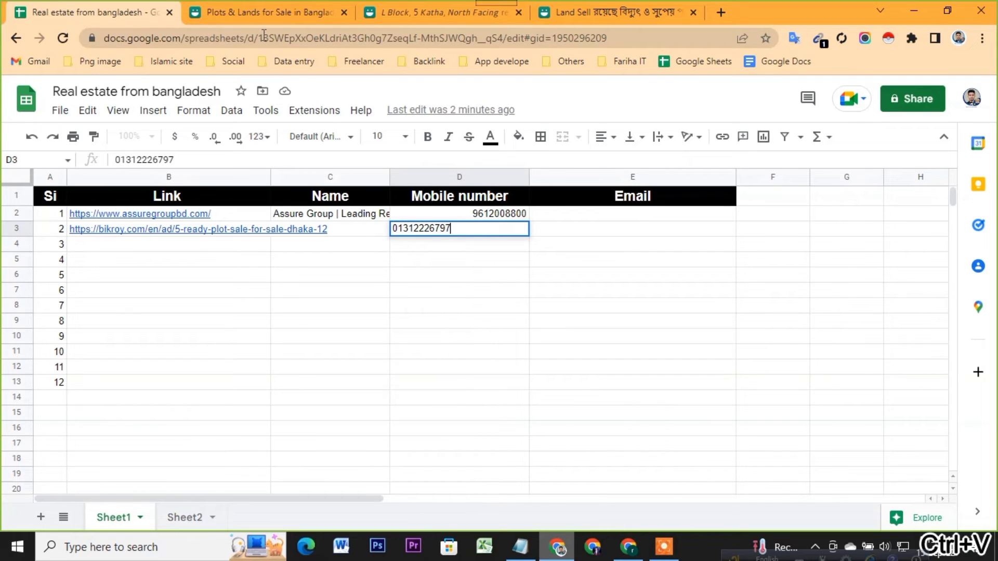
key("Return")
Step: Copy the seller name 'Imperial Design and Developm…' from the ad into C3
left_click(263, 15)
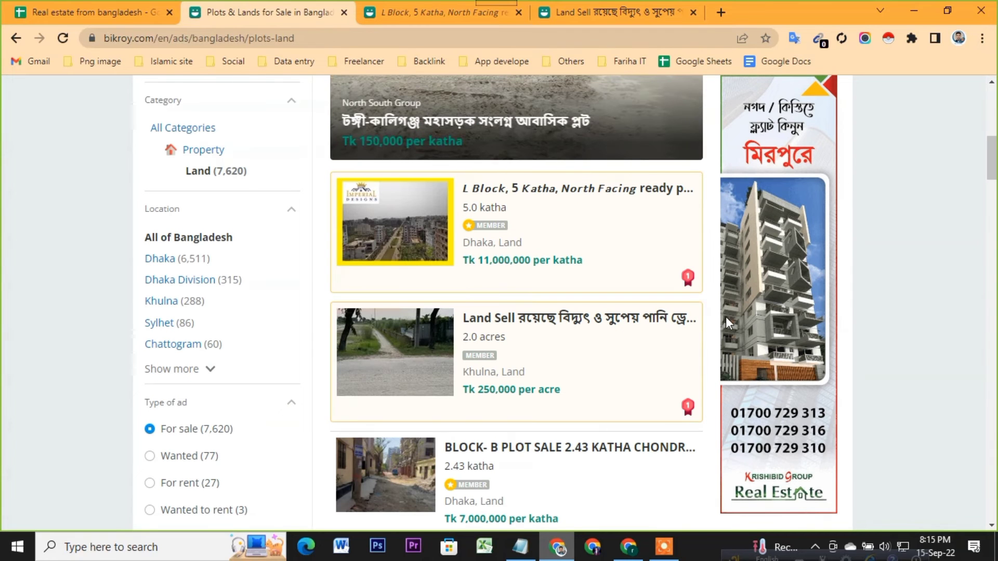
left_click(423, 5)
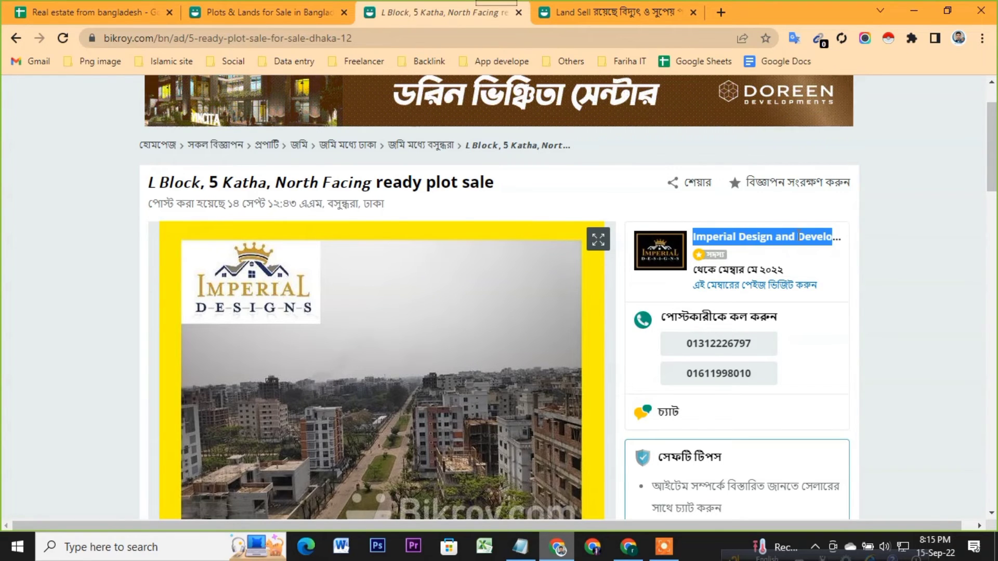
key("ctrl+c")
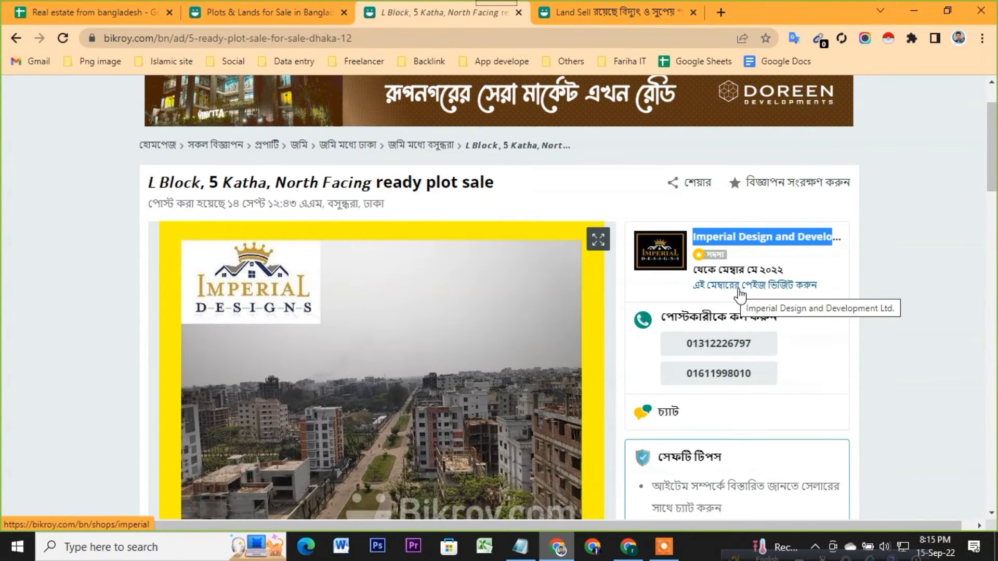
left_click(79, 8)
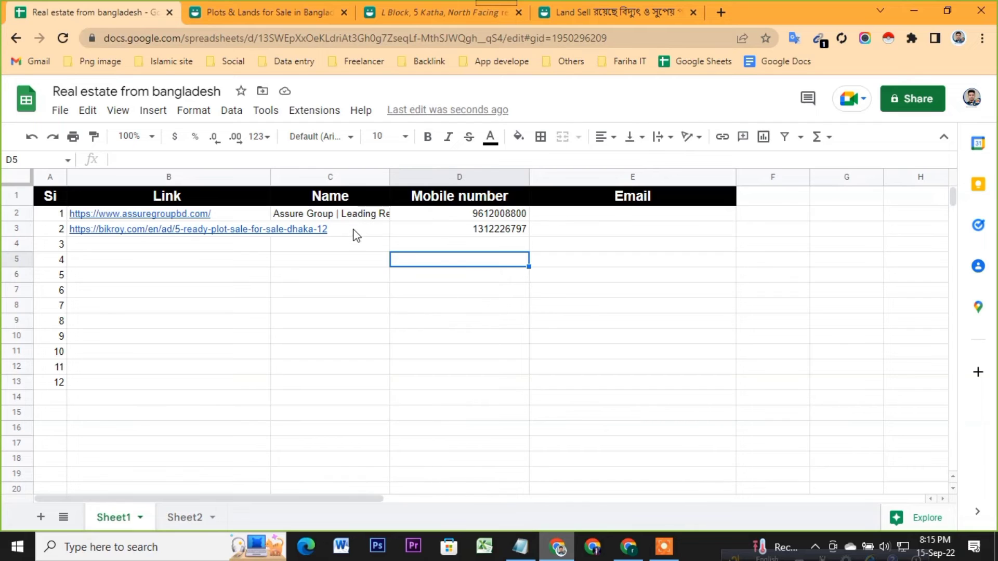
left_click(354, 229)
key("ctrl+v")
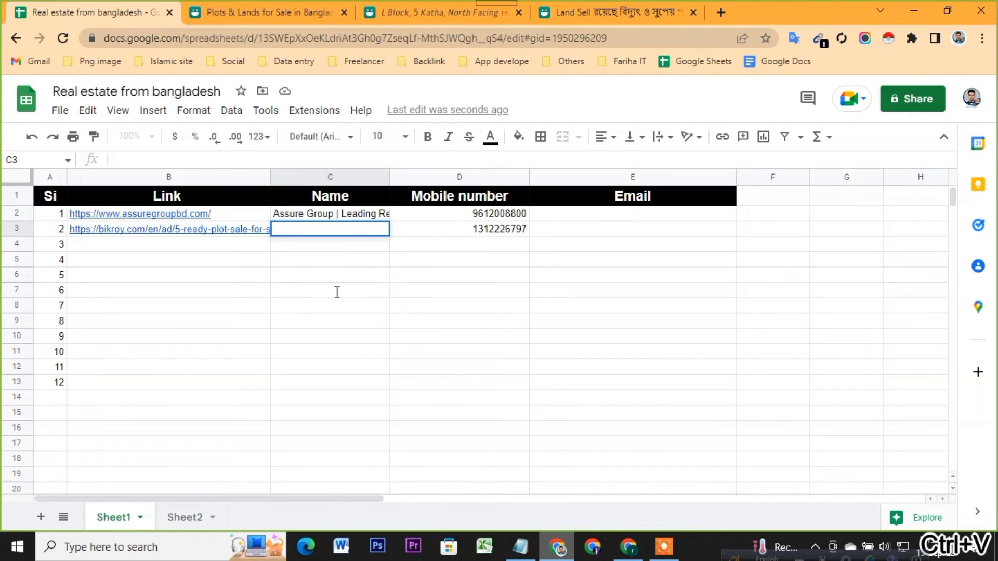
left_click(329, 288)
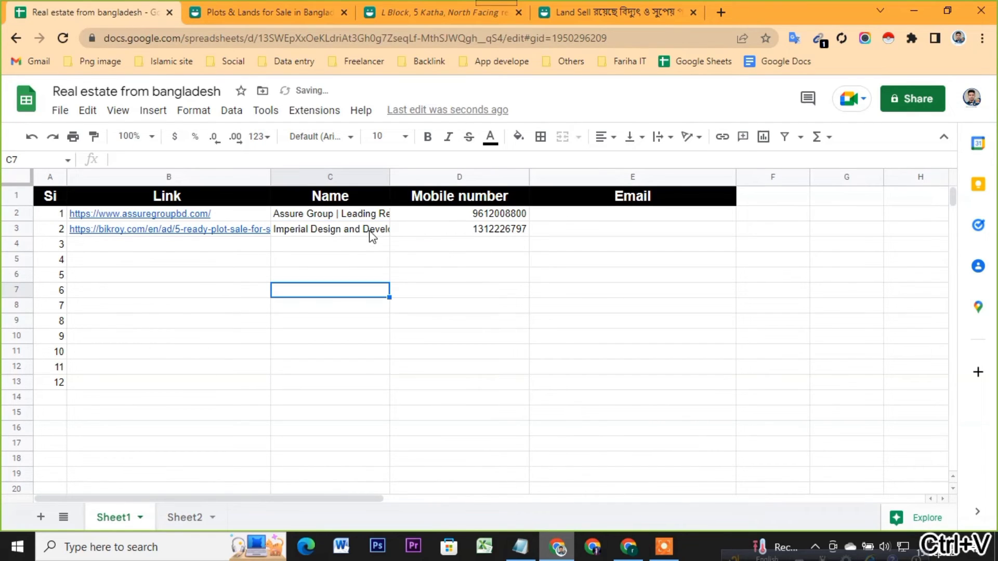
left_click(372, 233)
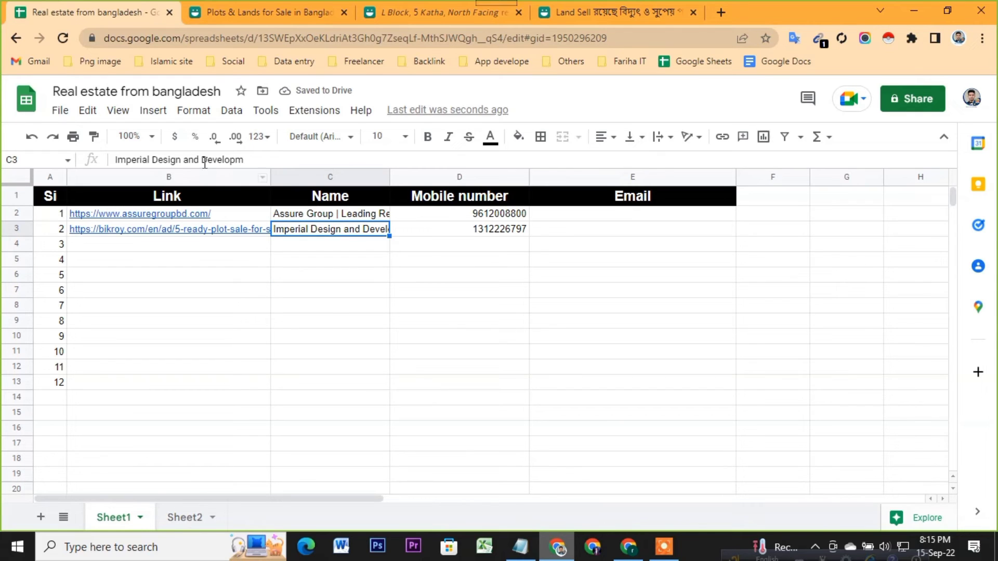
left_click(290, 14)
left_click(421, 16)
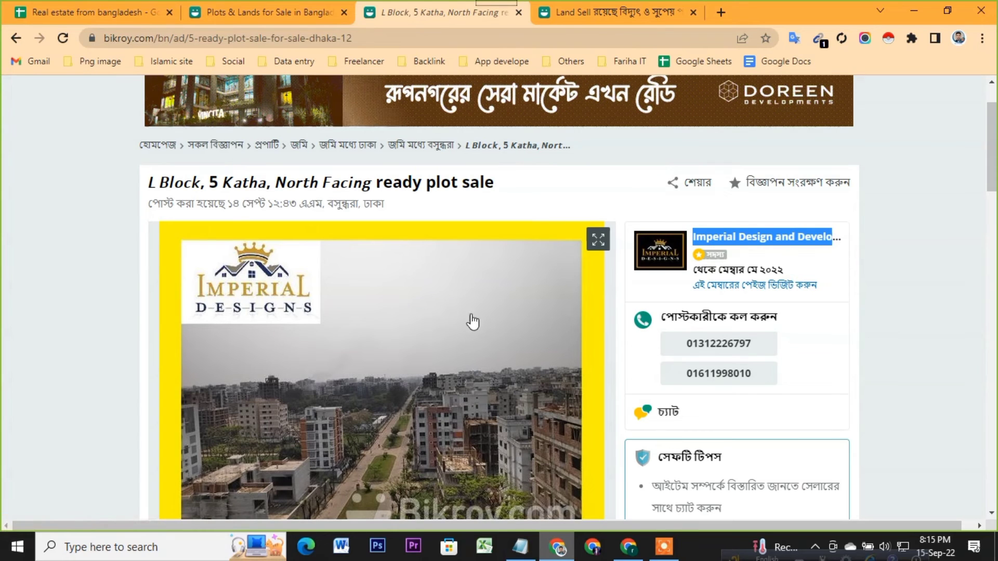
Step: Close the L Block ad and copy the seller name Rawshon Properties from the Land Sell ad
left_click(519, 12)
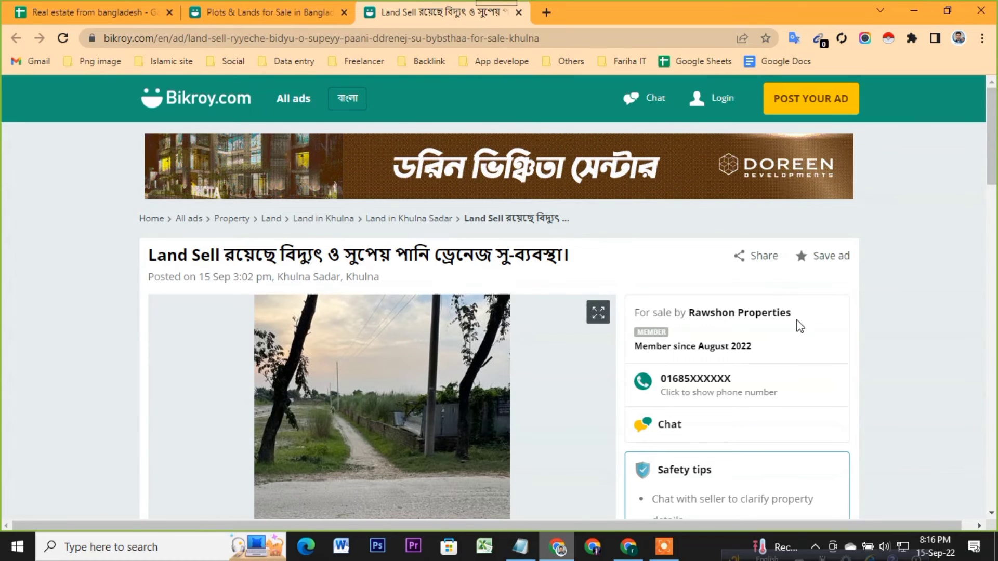
left_click_drag(792, 313, 692, 312)
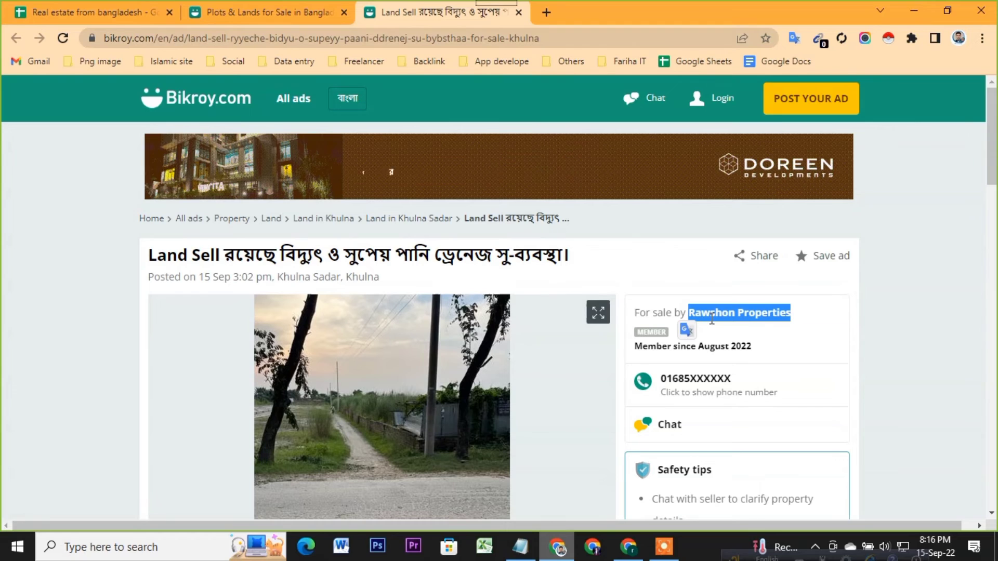
key("ctrl+c")
left_click(277, 15)
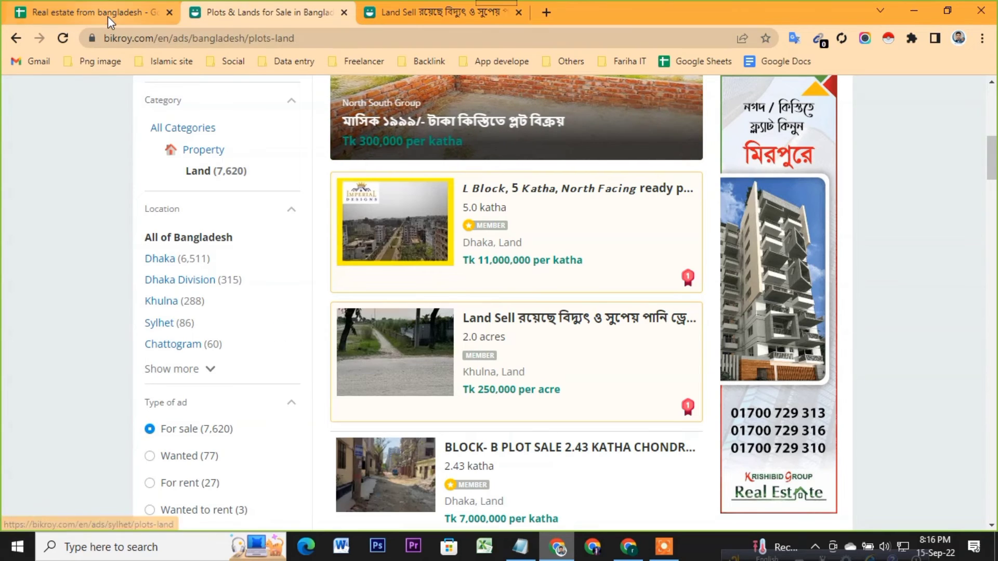
Step: Paste Rawshon Properties into C4 of the leads sheet
left_click(107, 16)
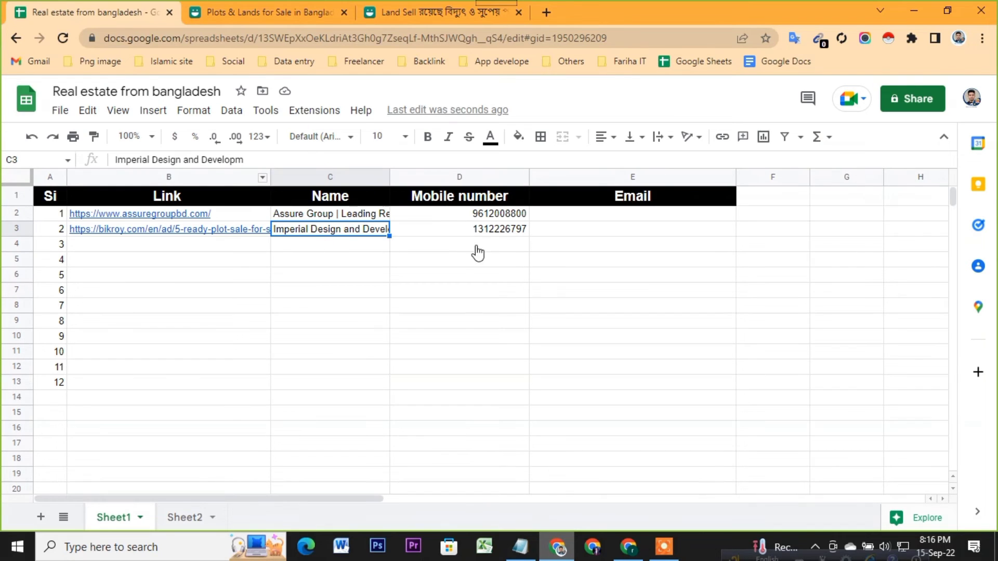
left_click(336, 244)
key("ctrl+v")
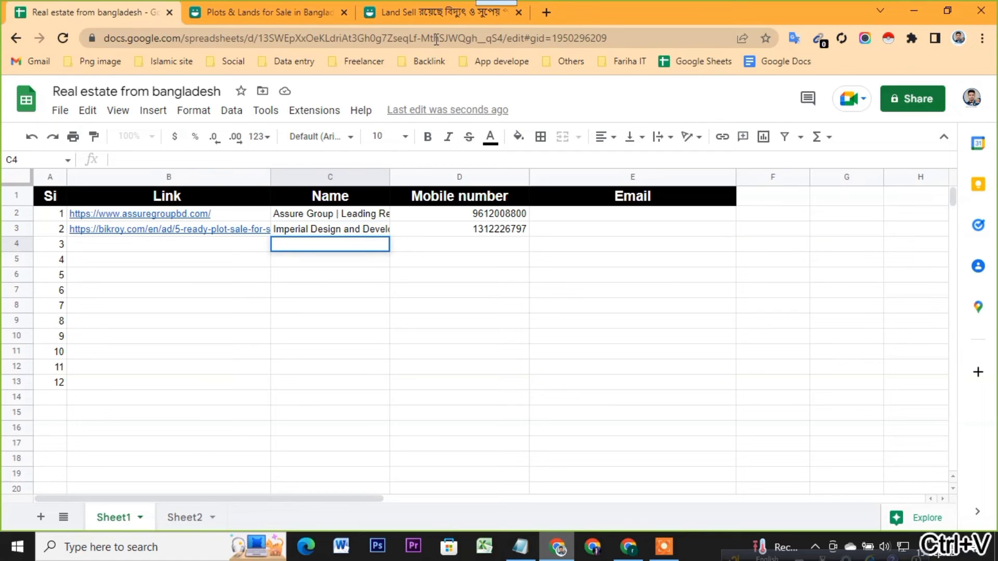
Step: Copy the Khulna Land Sell ad's web address into B4
left_click(437, 12)
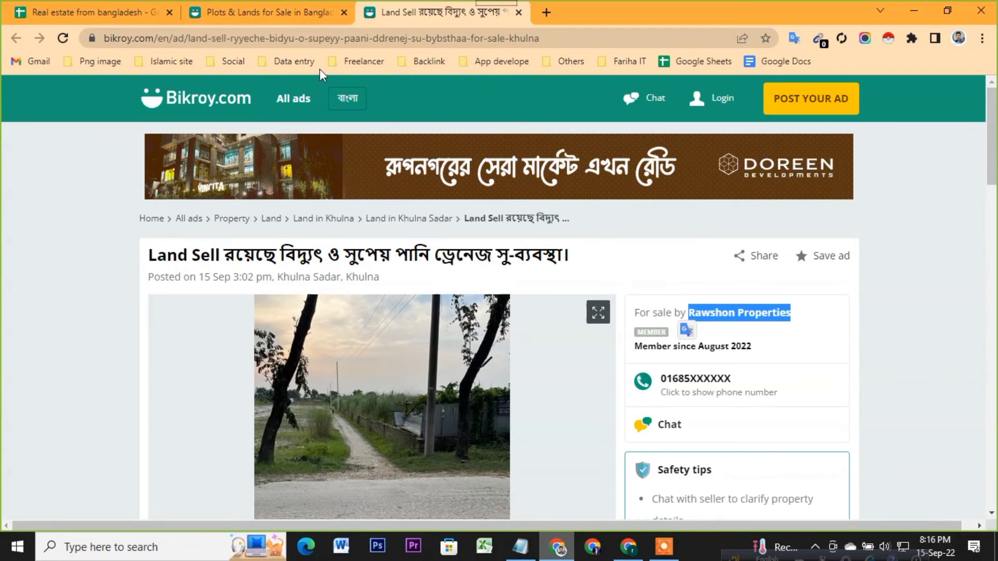
left_click(301, 39)
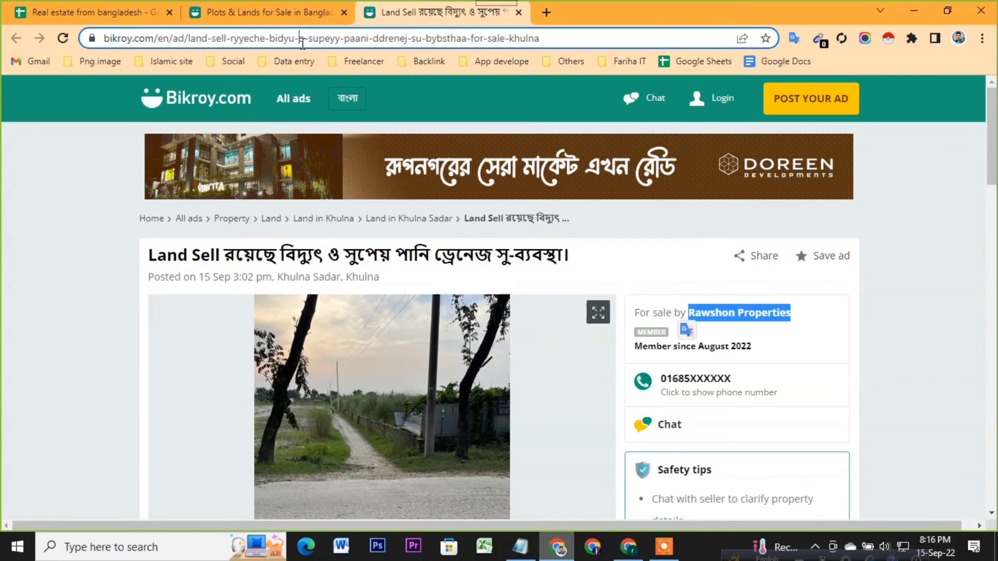
key("ctrl+c")
left_click(65, 4)
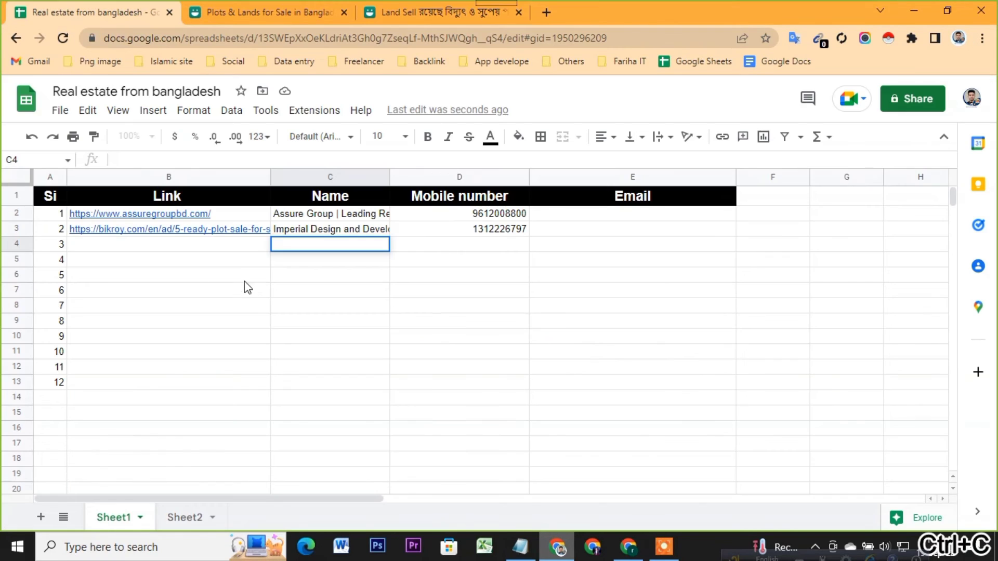
left_click(210, 245)
key("ctrl+v")
left_click(268, 312)
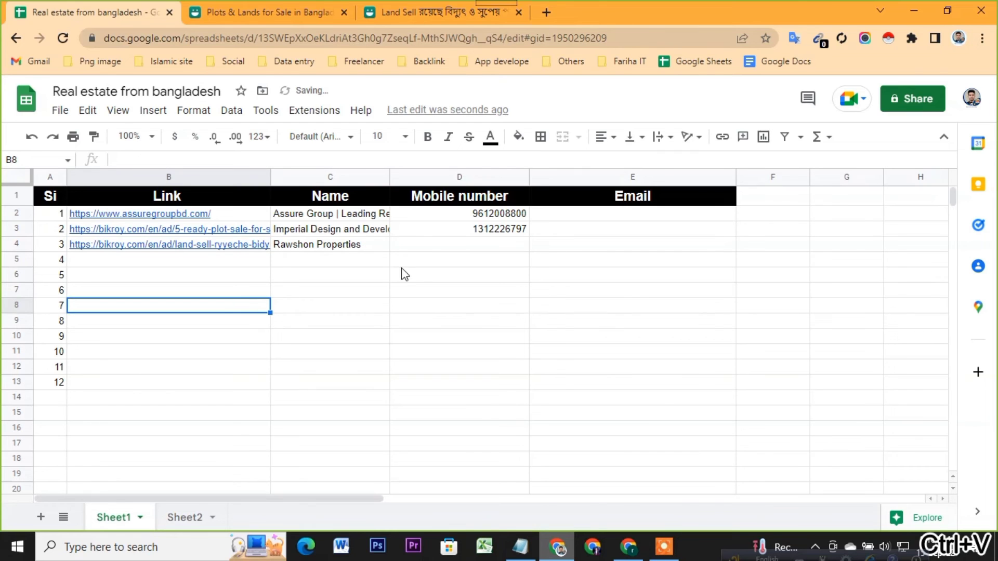
Step: Reveal the seller's phone numbers and paste the first one into D4
left_click(442, 11)
left_click(693, 400)
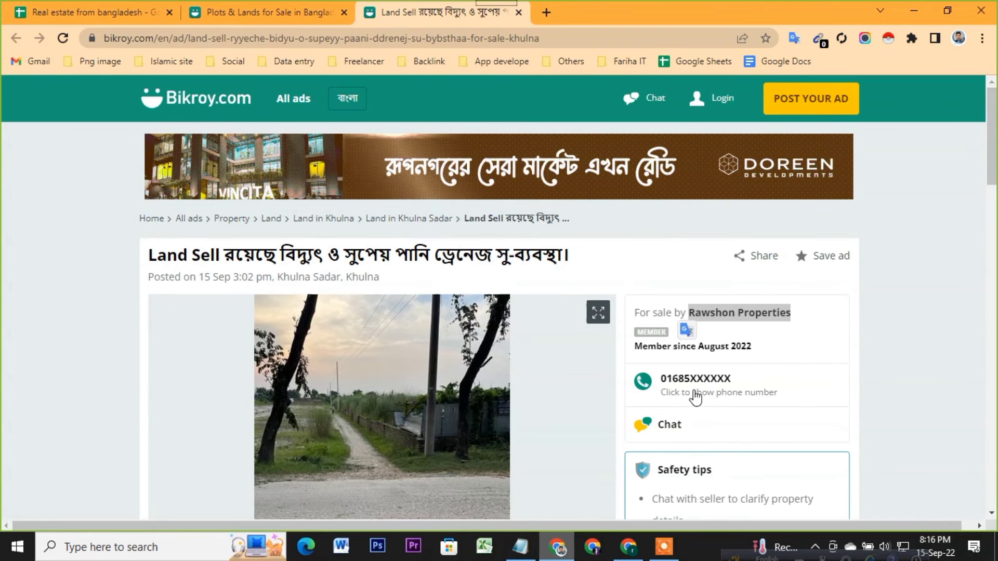
left_click(695, 384)
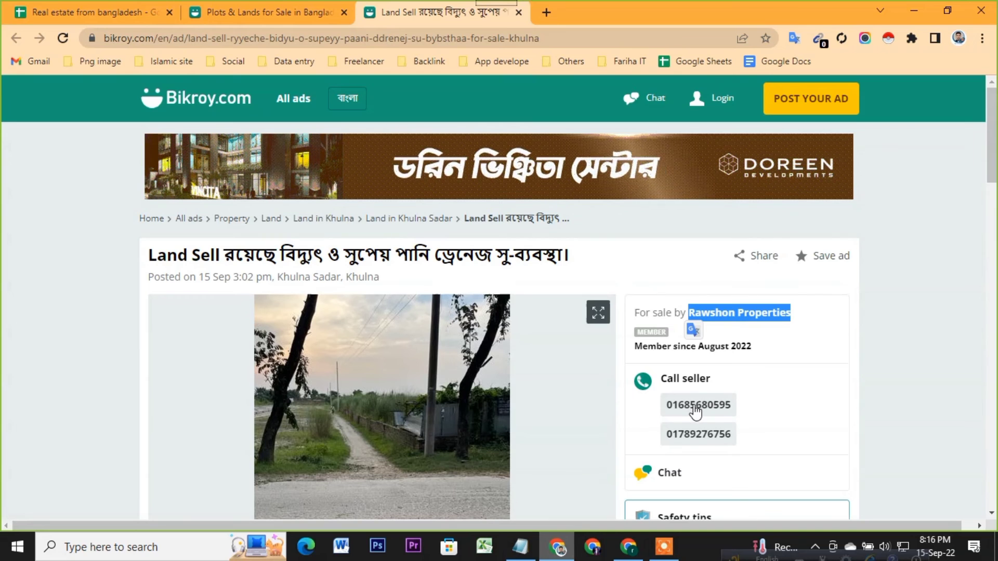
right_click(698, 405)
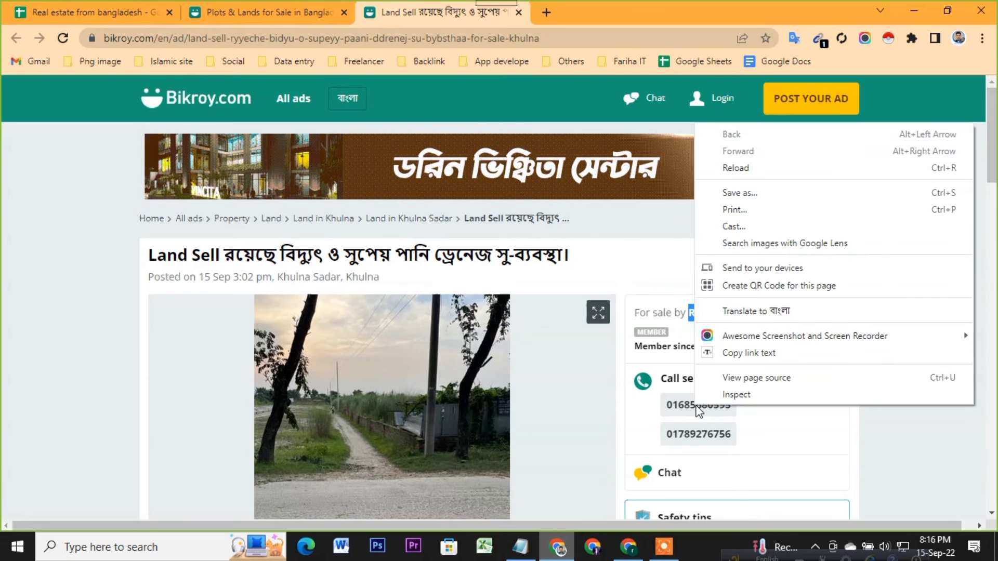
left_click(774, 353)
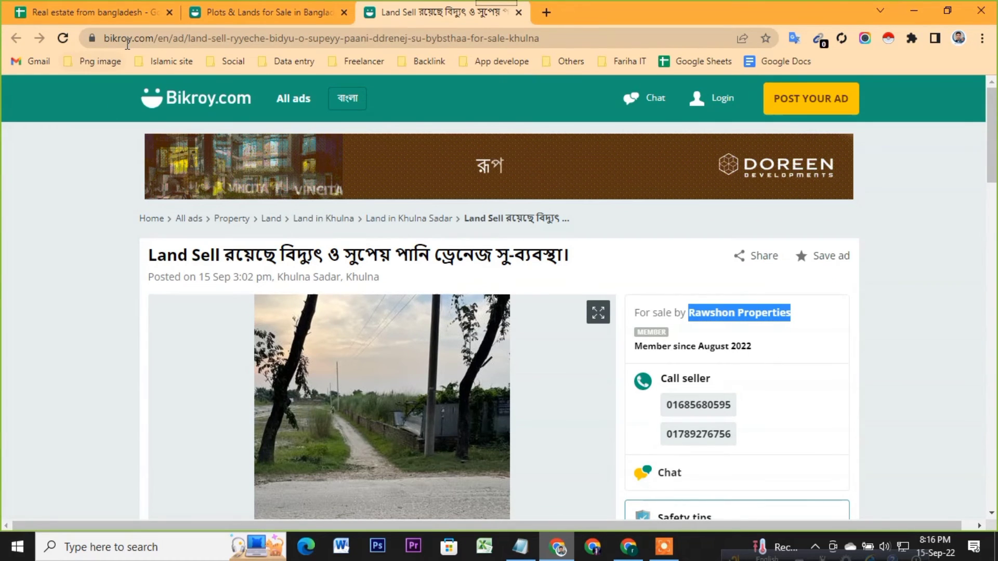
left_click(85, 12)
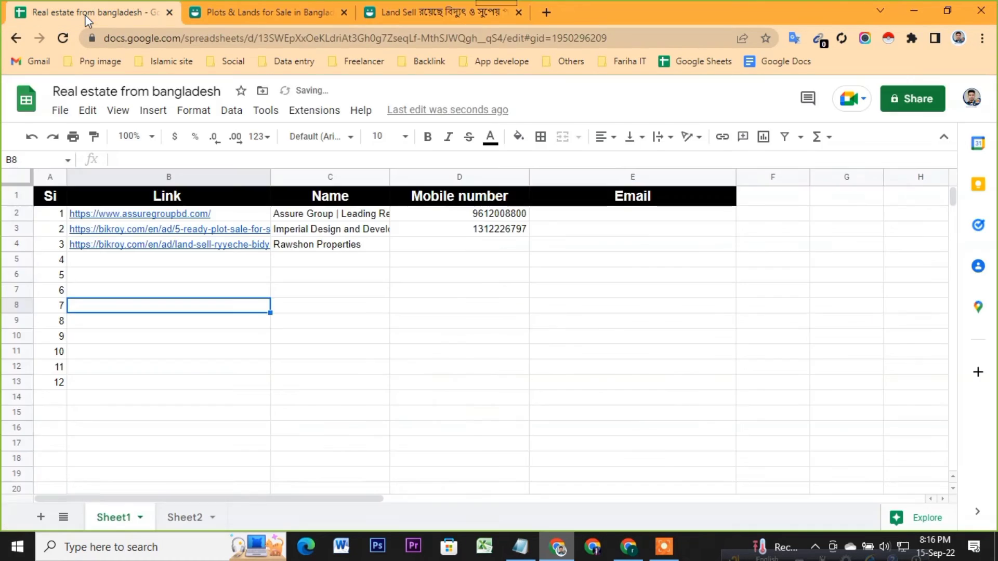
left_click(467, 243)
key("ctrl+v")
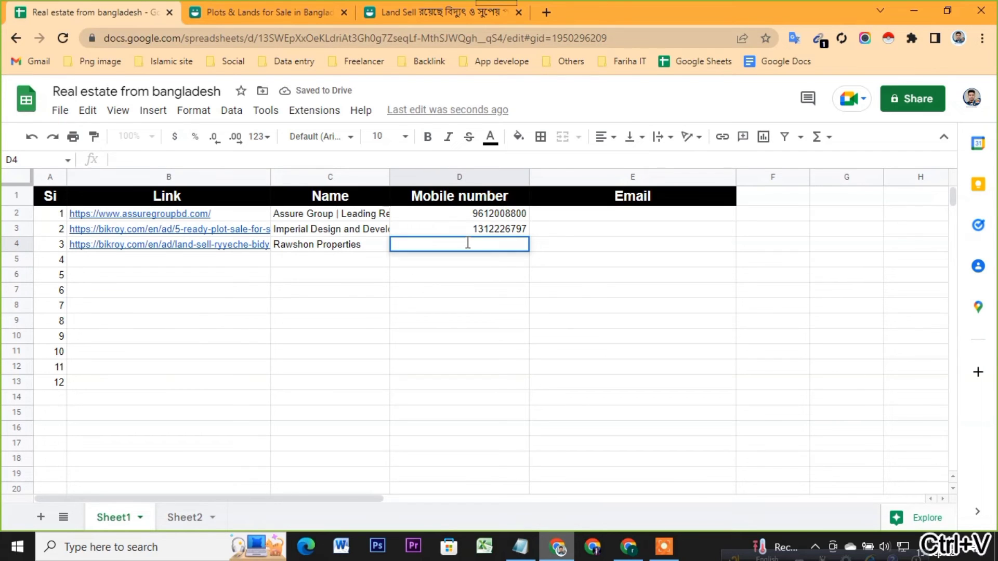
key("Down")
key("Down")
key("Down")
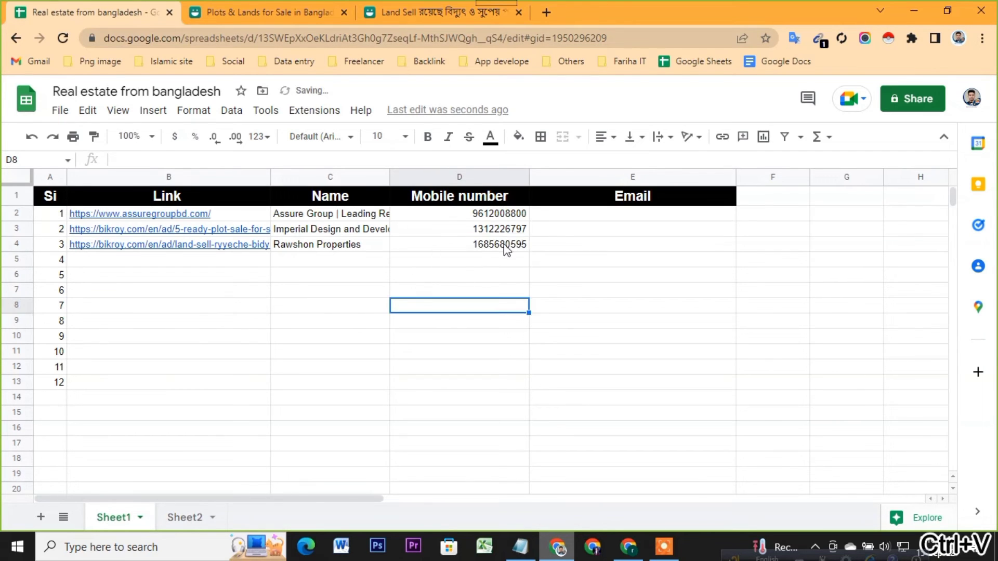
Step: Insert a column right of Mobile number and title it 'Mobile number 2'
left_click(458, 177)
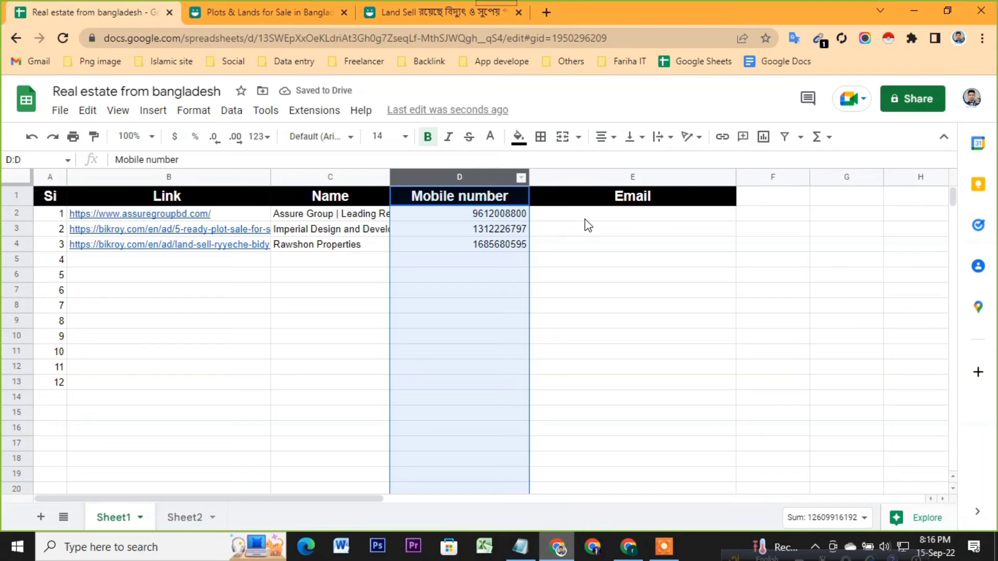
right_click(460, 214)
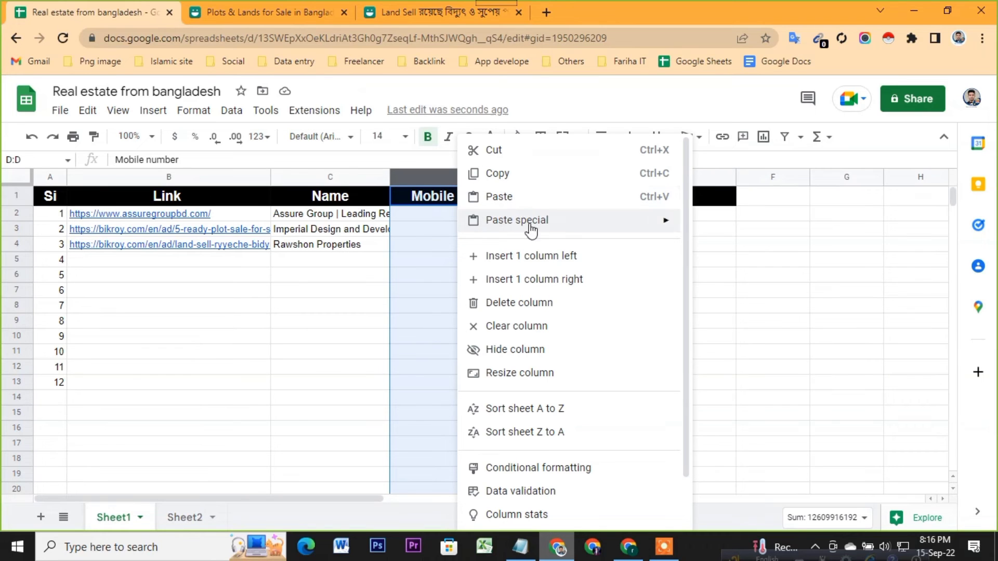
left_click(586, 281)
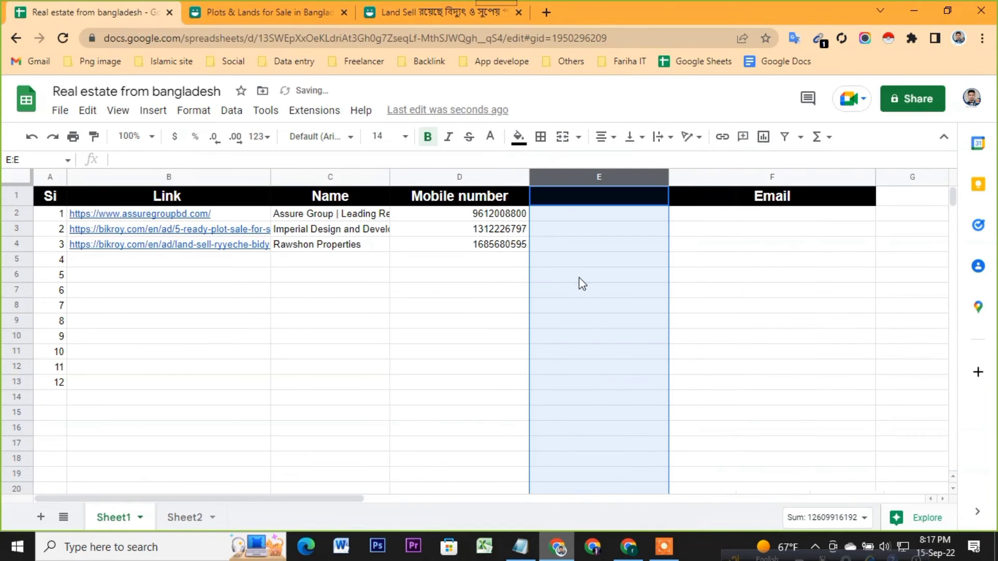
left_click(580, 278)
key("ctrl+c")
left_click(514, 197)
key("ctrl+c")
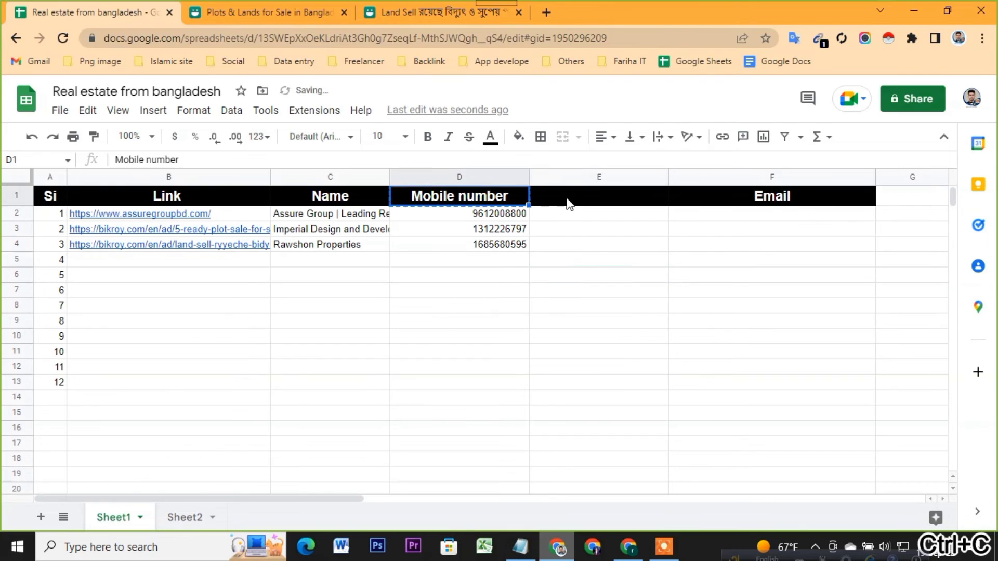
left_click(567, 200)
key("ctrl+v")
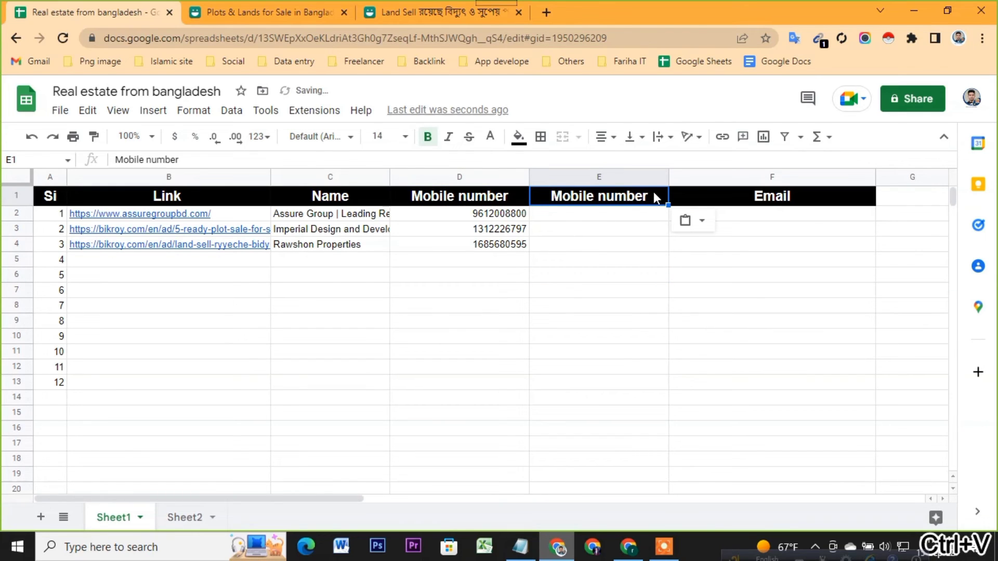
double_click(655, 196)
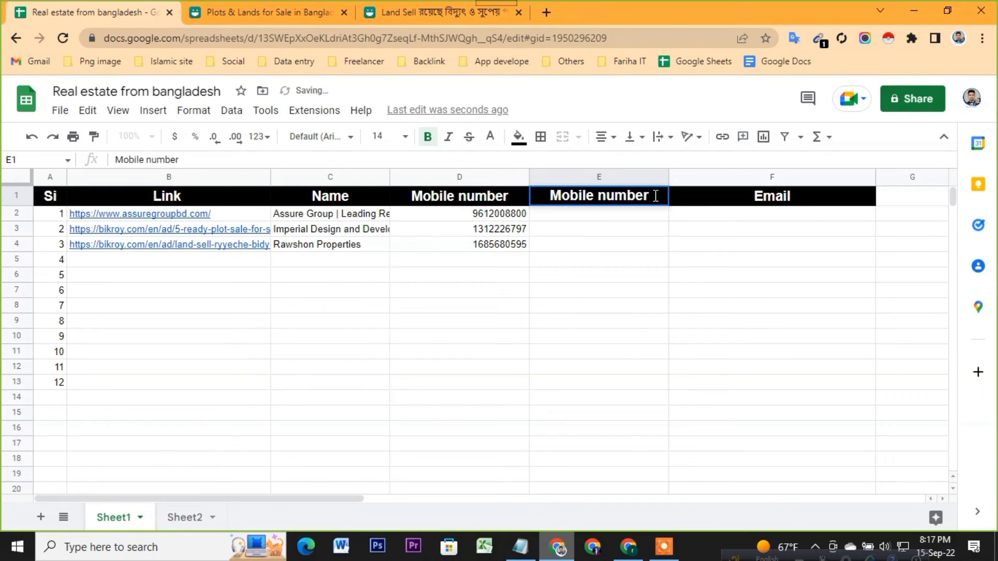
type(" 2")
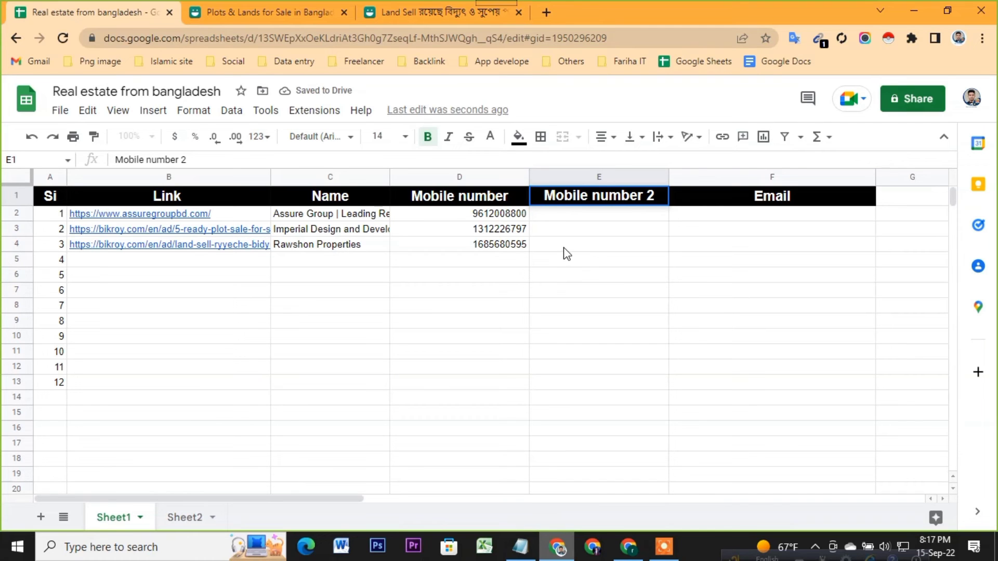
left_click(565, 248)
Step: Paste Rawshon Properties' second phone number into E4 under Mobile number 2
left_click(411, 12)
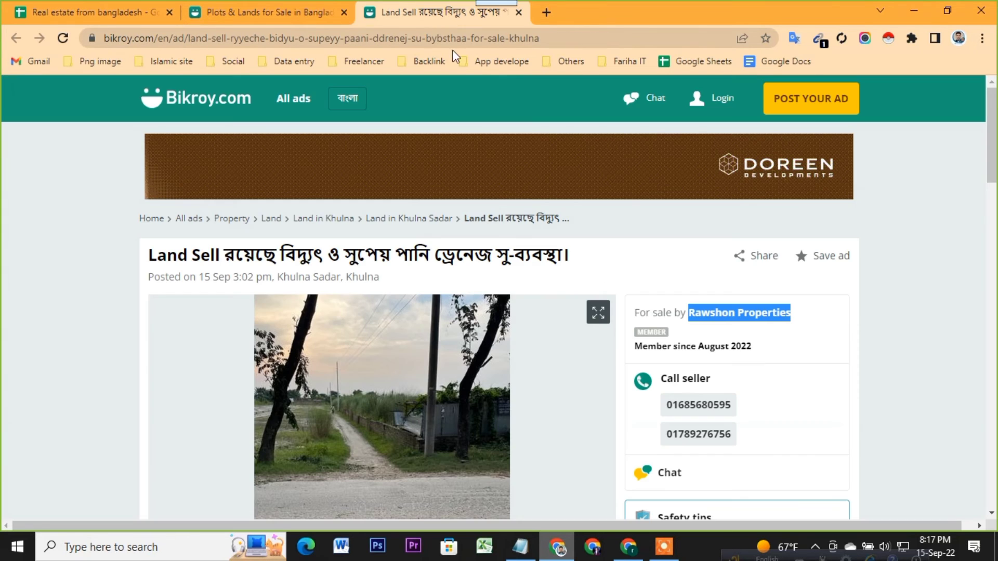
right_click(694, 436)
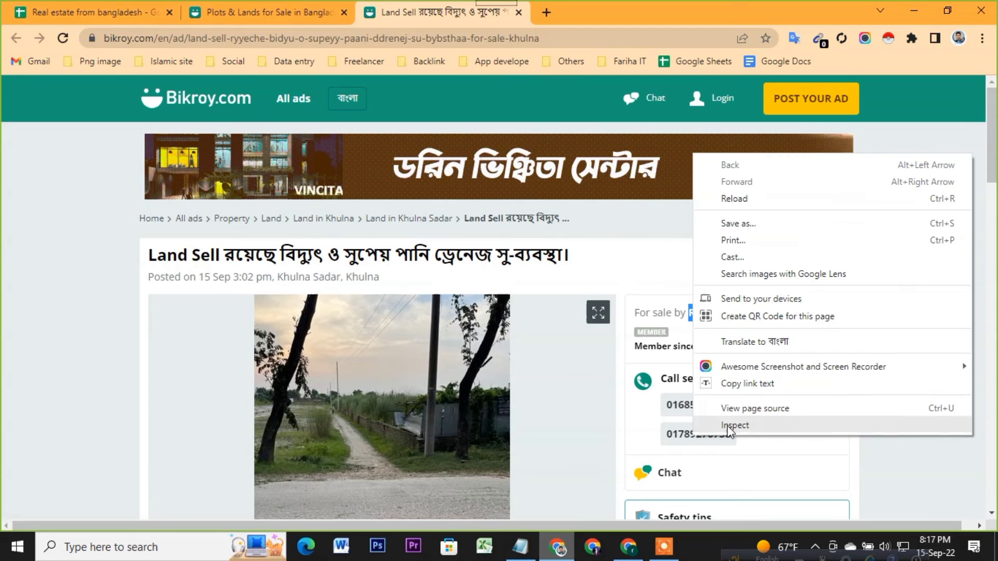
left_click(766, 384)
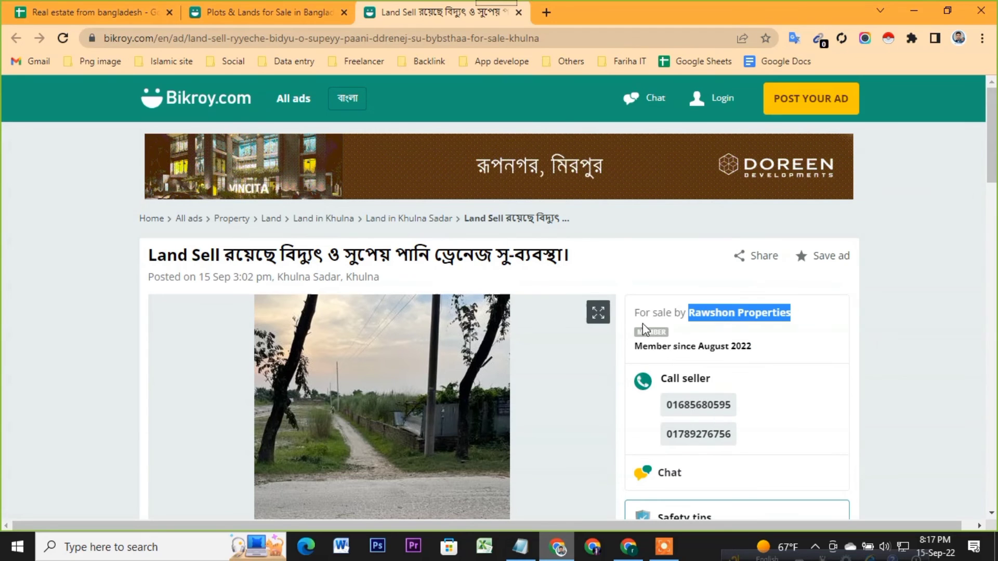
left_click(256, 14)
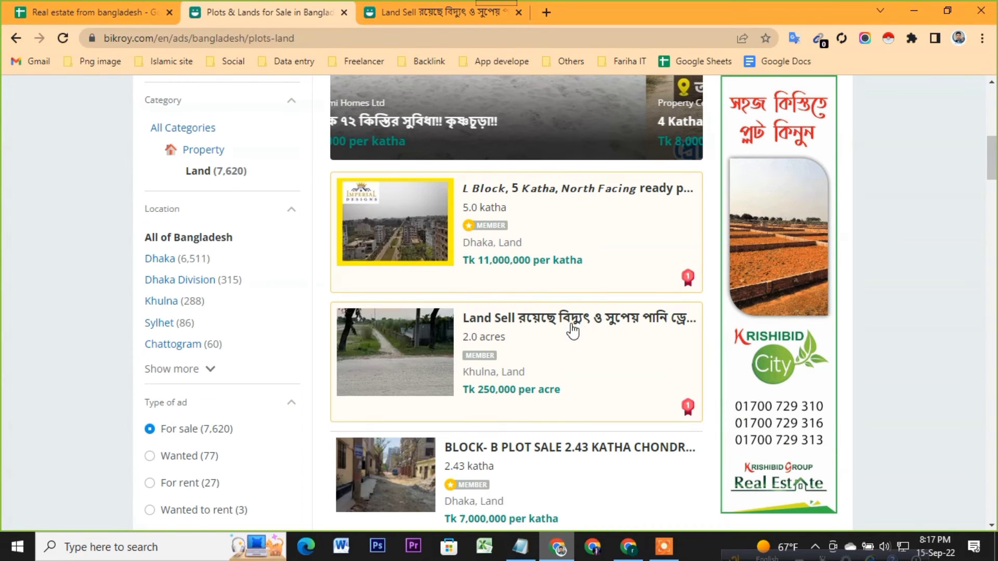
left_click(102, 14)
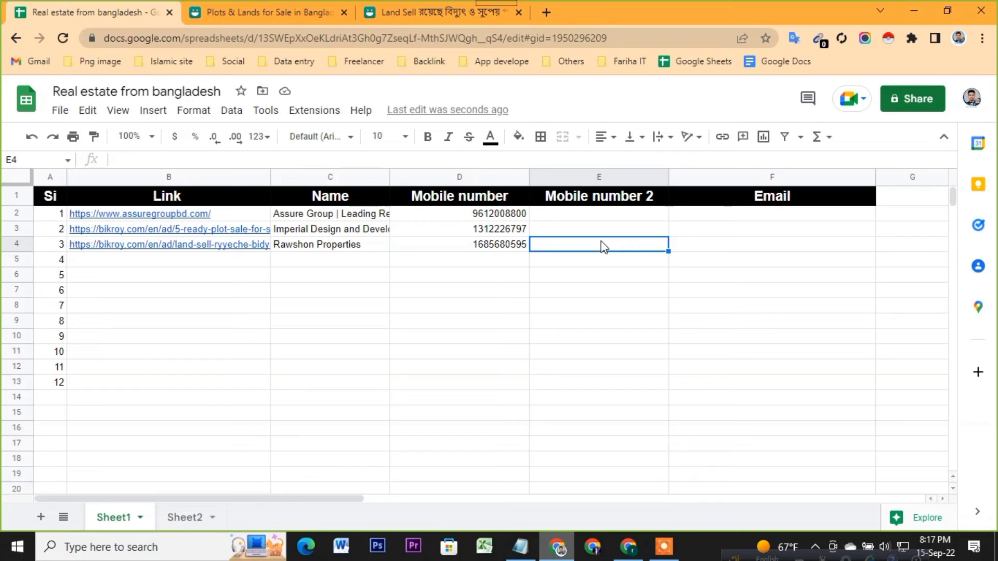
key("ctrl+v")
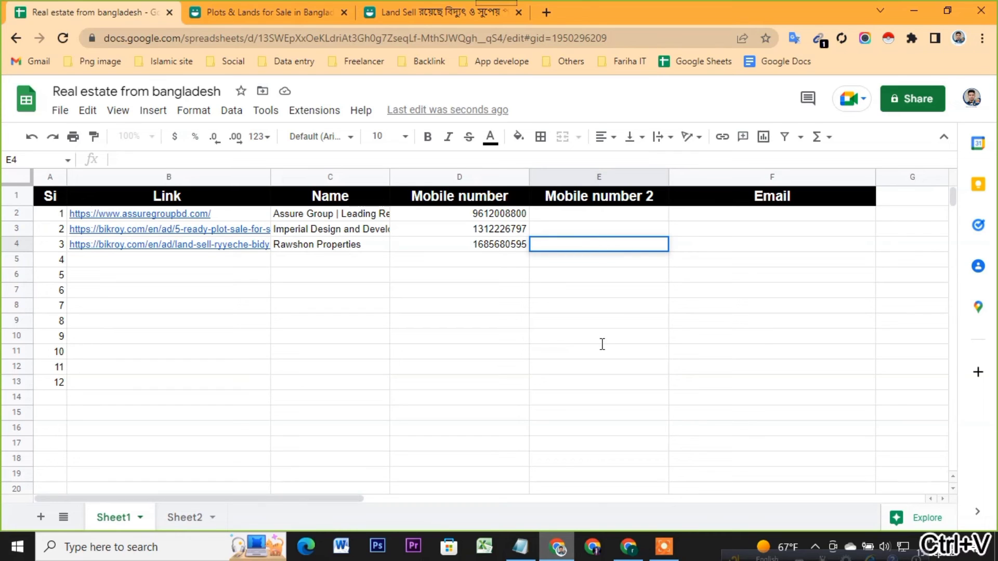
key("Down")
key("Down")
key("Down")
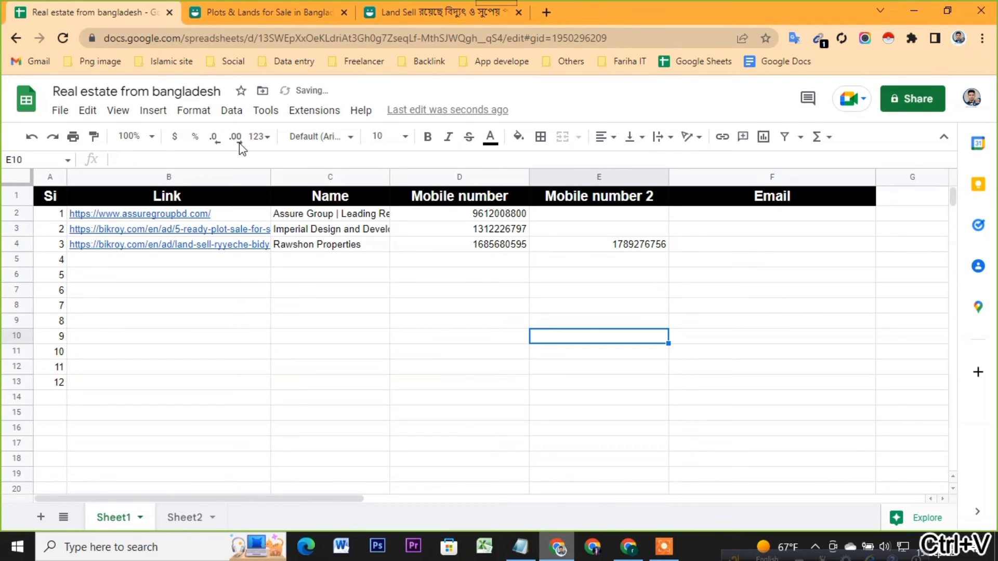
left_click(302, 4)
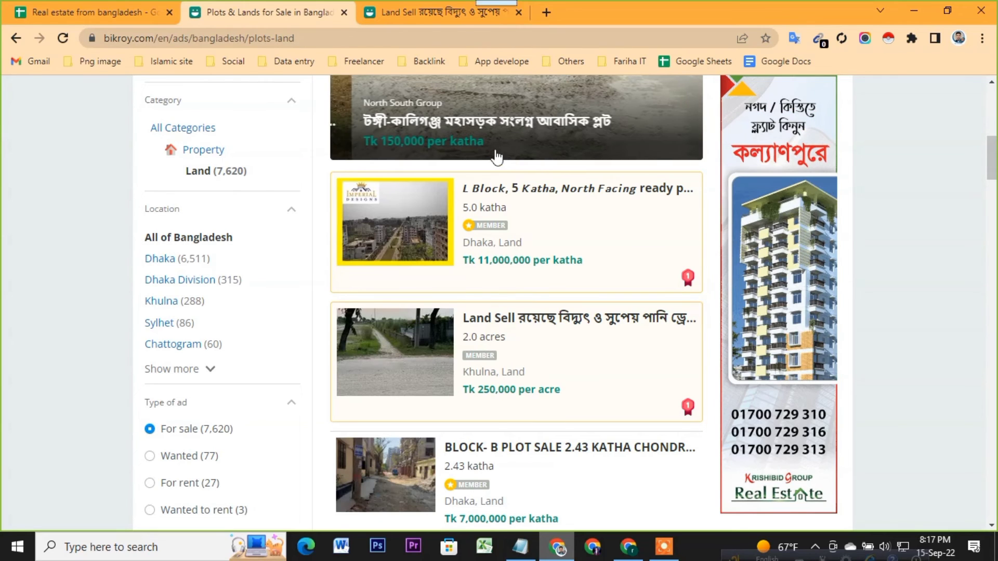
Step: Close the Land Sell ad and return to the Plots & Lands for Sale listing
left_click(518, 12)
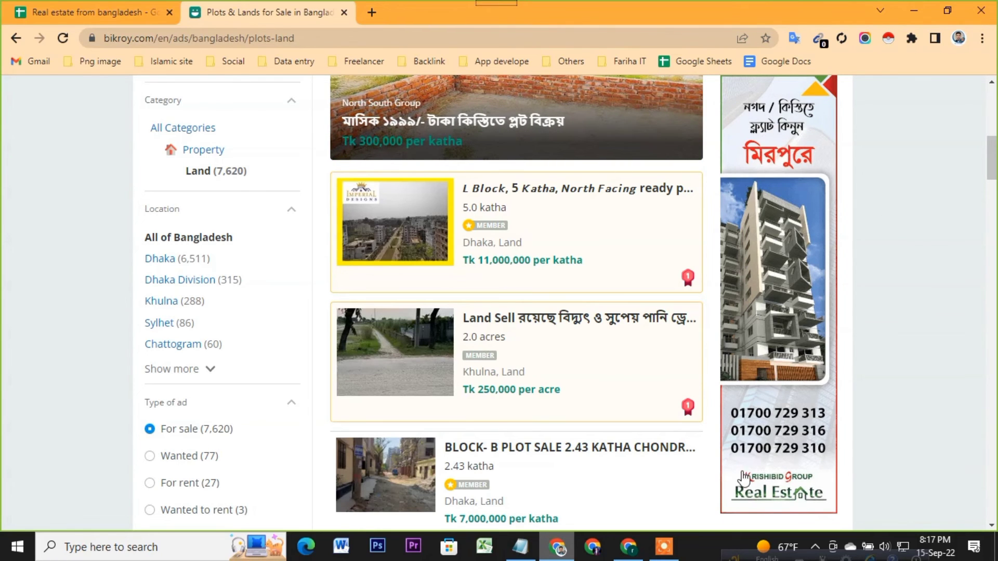
scroll(799, 331, "up", 4)
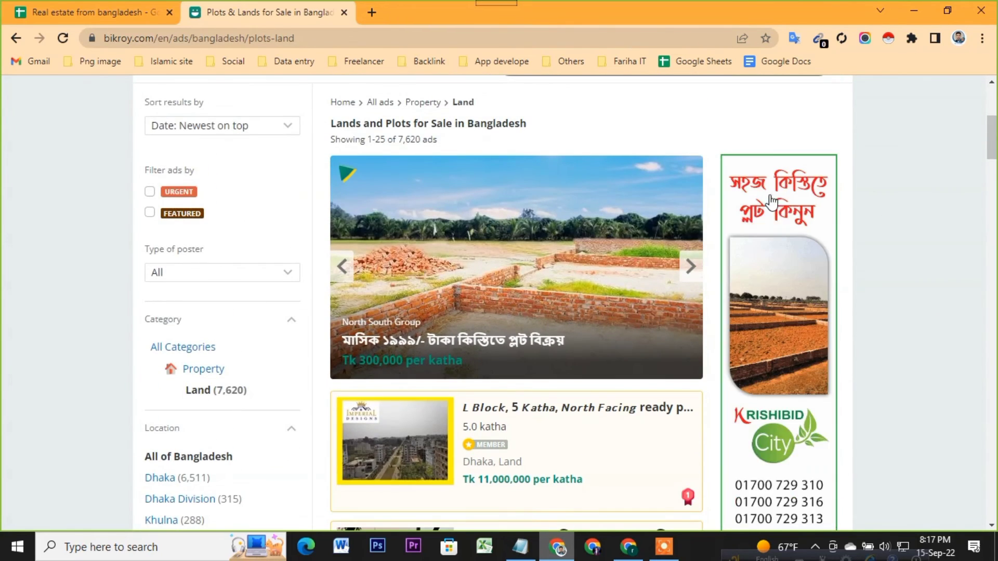
scroll(809, 375, "down", 1)
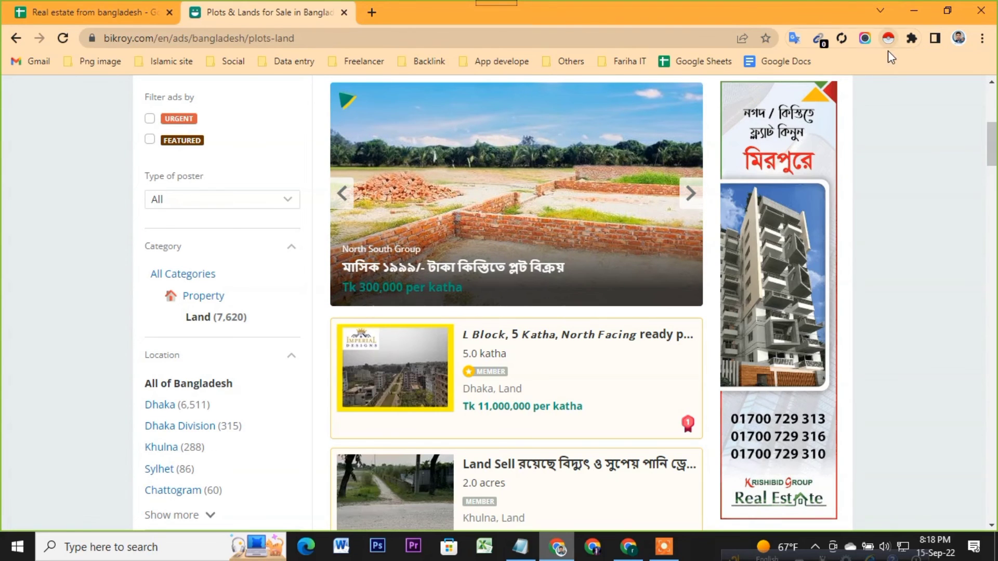
left_click(665, 548)
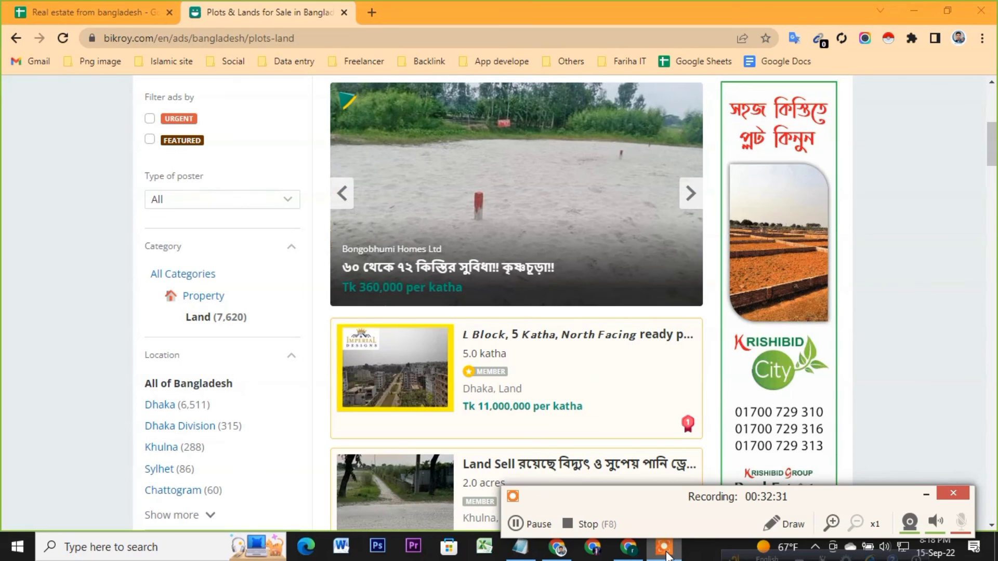
left_click(926, 495)
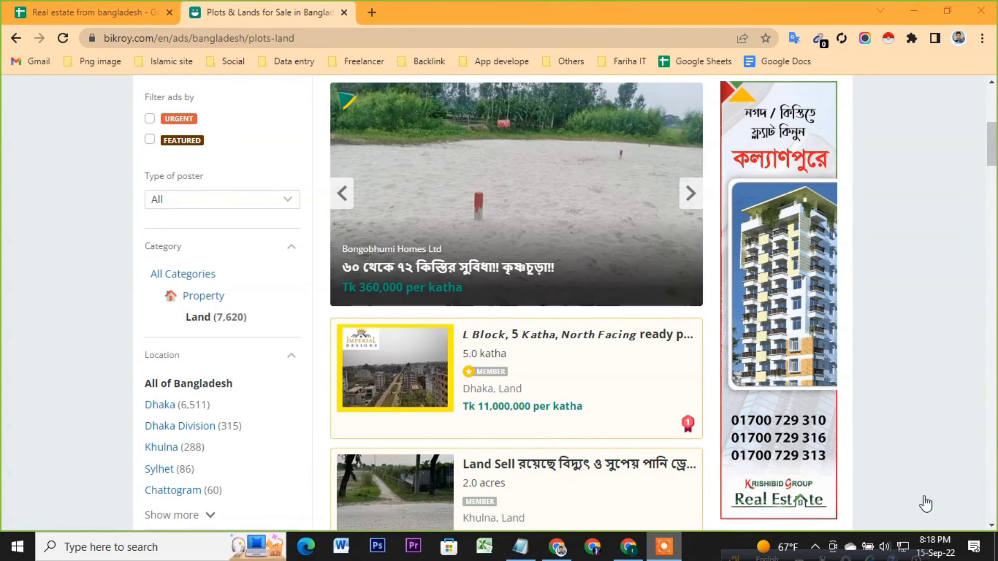